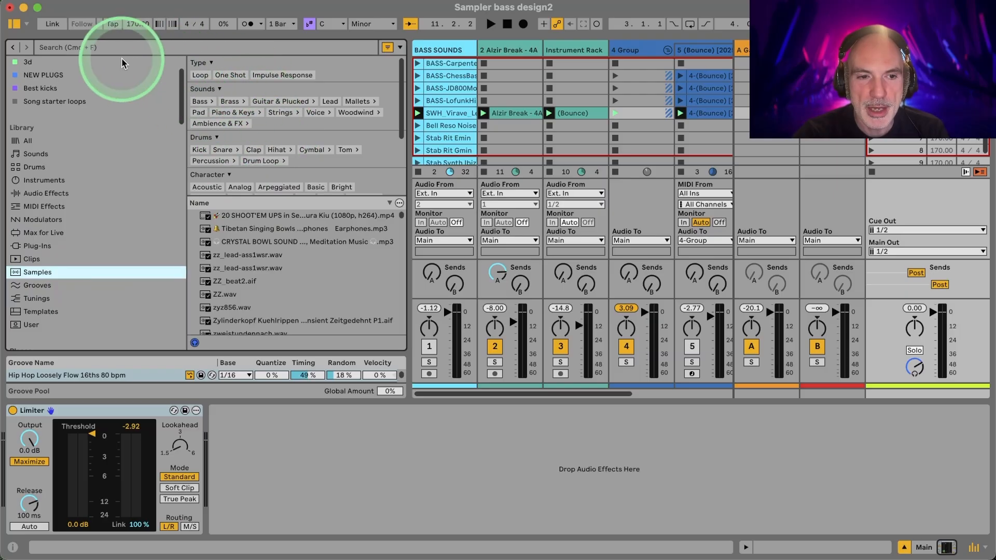
- Filter the sample library to one-shot bass sounds created by Ableton and look through the matching samples
click(199, 104)
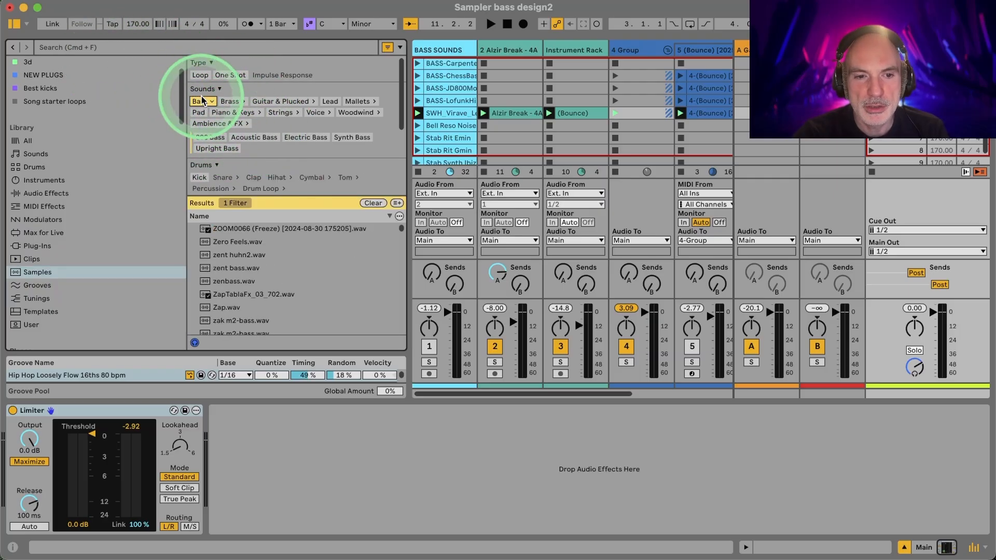
click(230, 75)
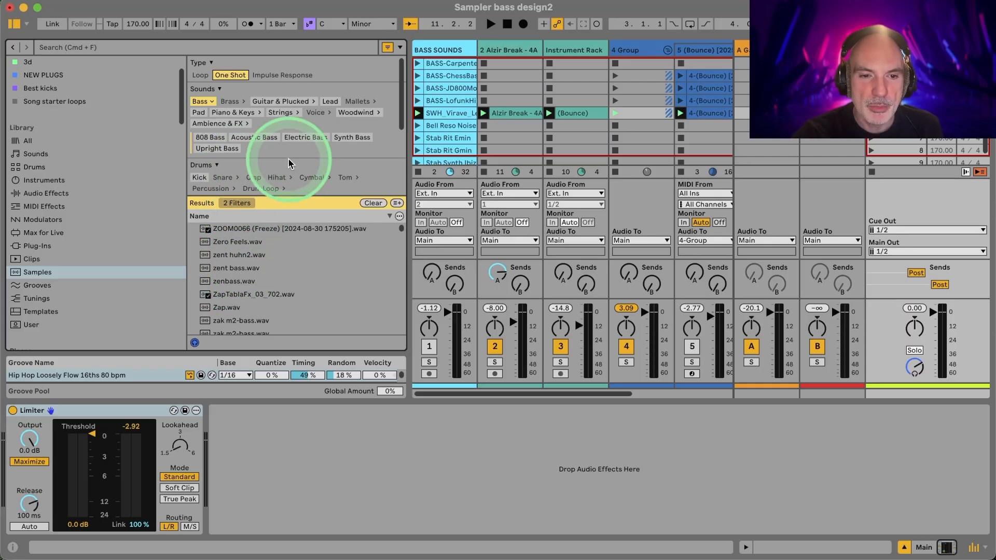
scroll(291, 160, down, 5)
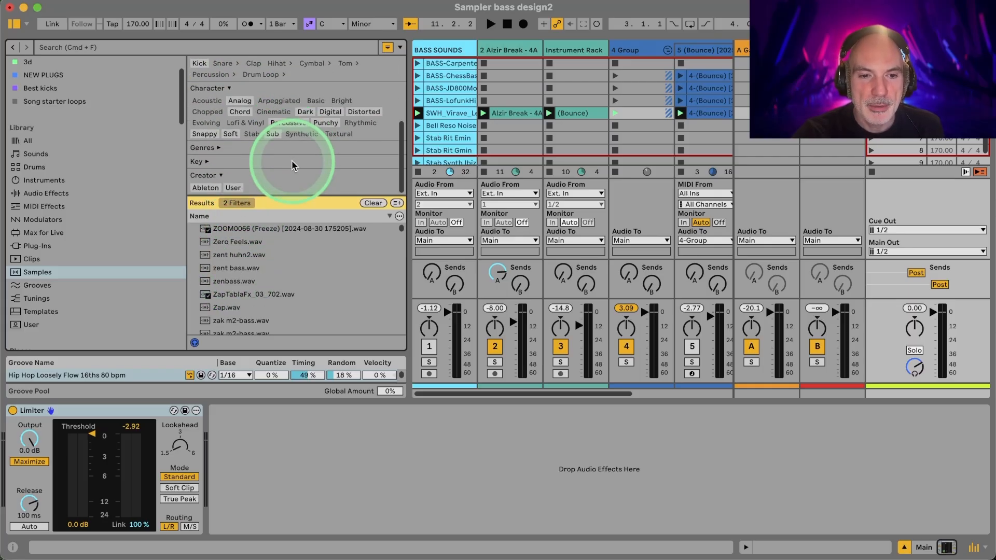
click(208, 188)
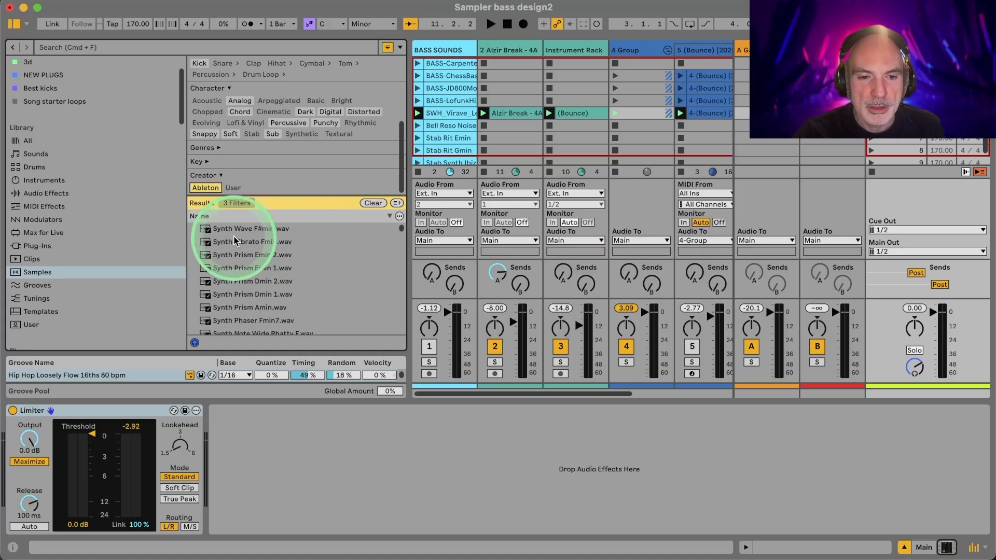
scroll(264, 247, down, 5)
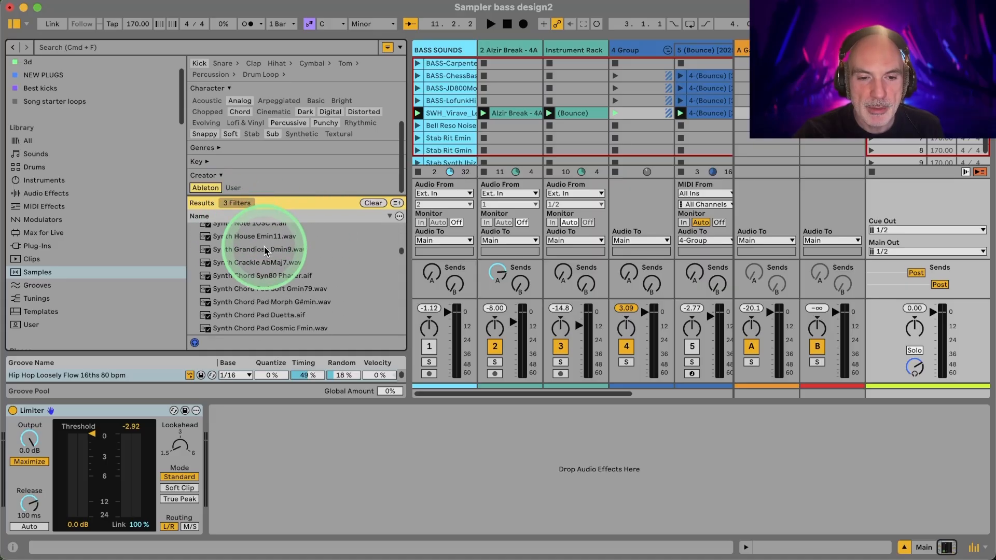
scroll(263, 247, down, 8)
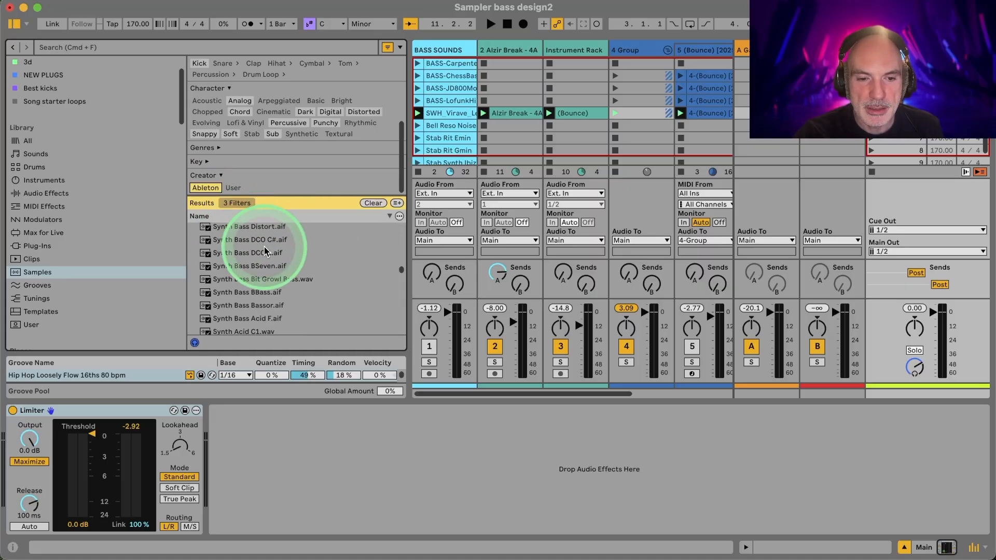
scroll(265, 251, down, 6)
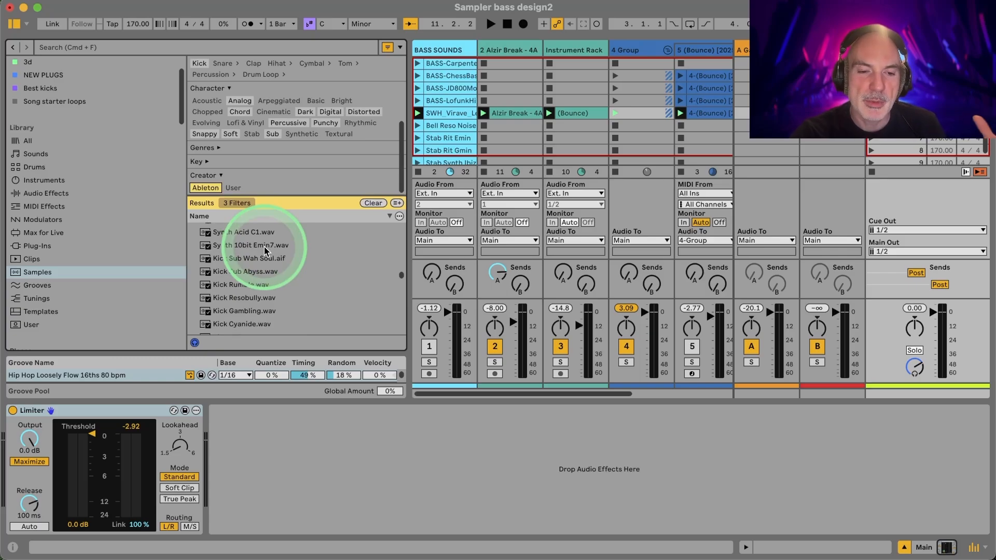
scroll(265, 251, down, 5)
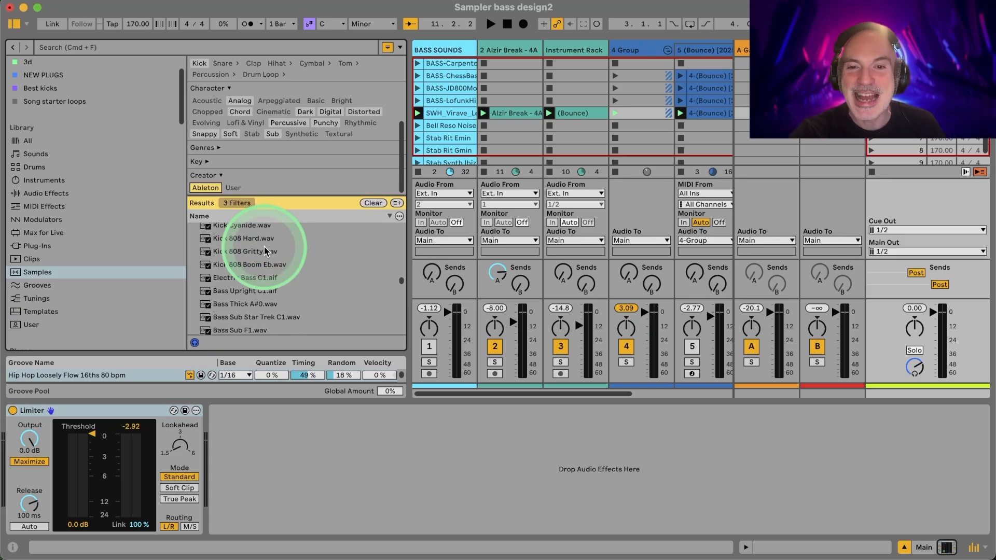
- Hide the browser, audition the SWH_Virave_Lead bass with its devices in view, and nudge down the Group track's volume
click(14, 23)
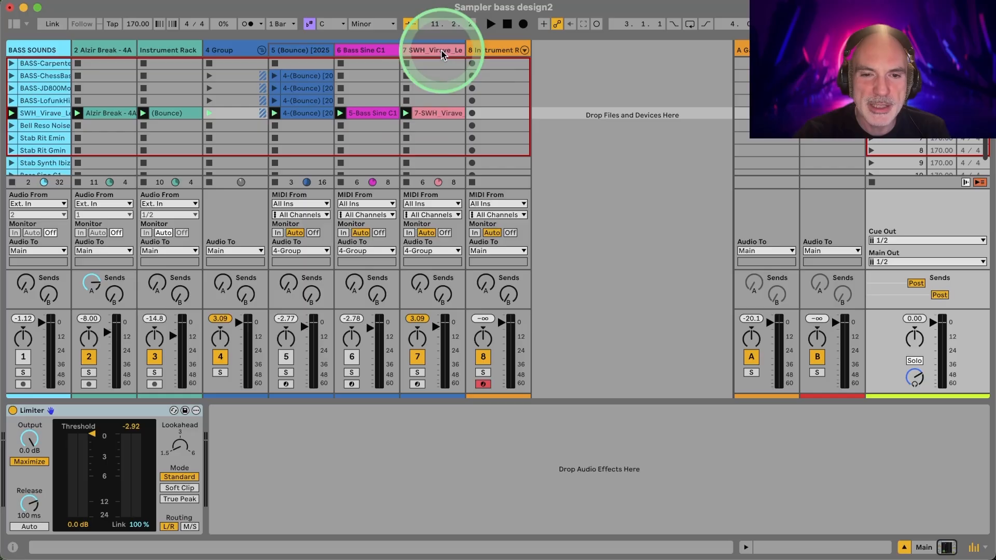
click(696, 56)
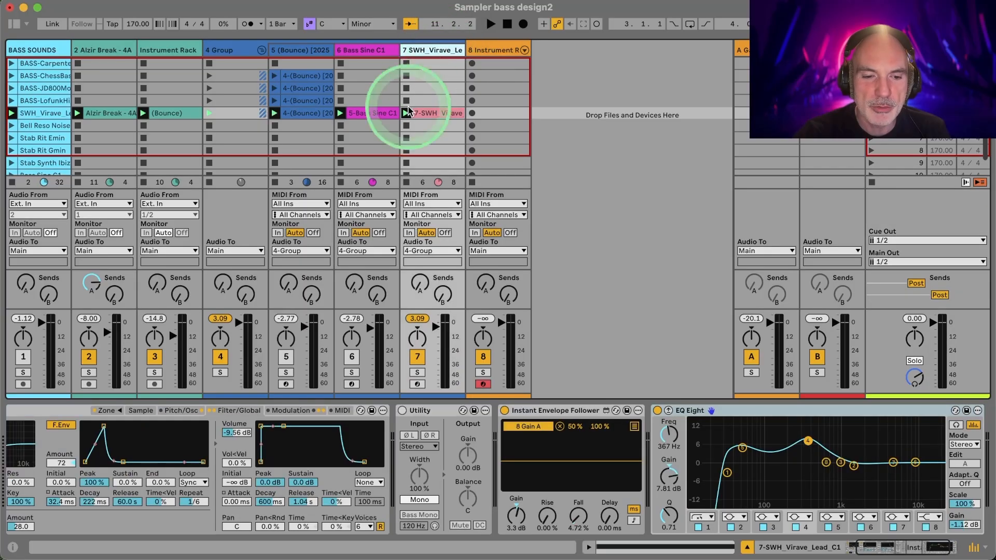
scroll(309, 470, left, 4)
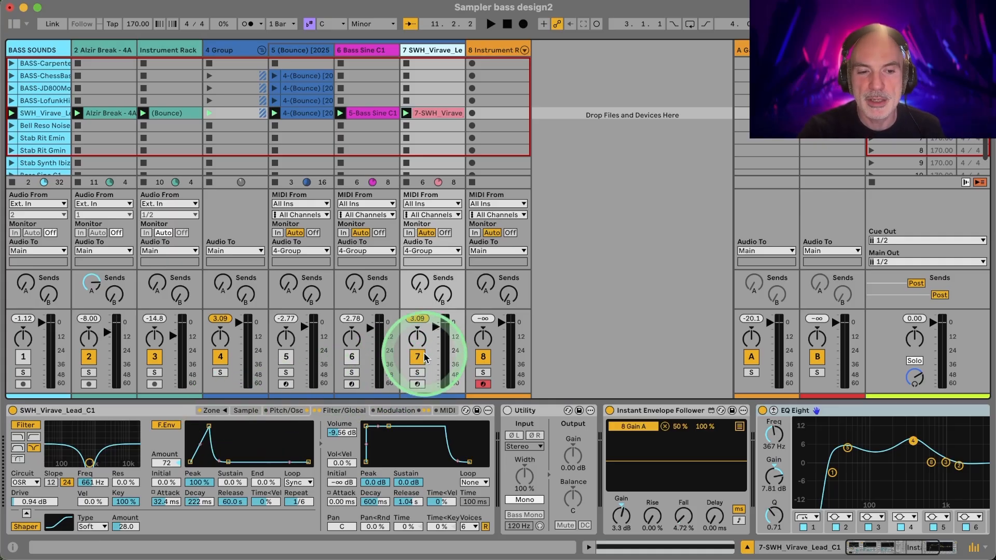
key(space)
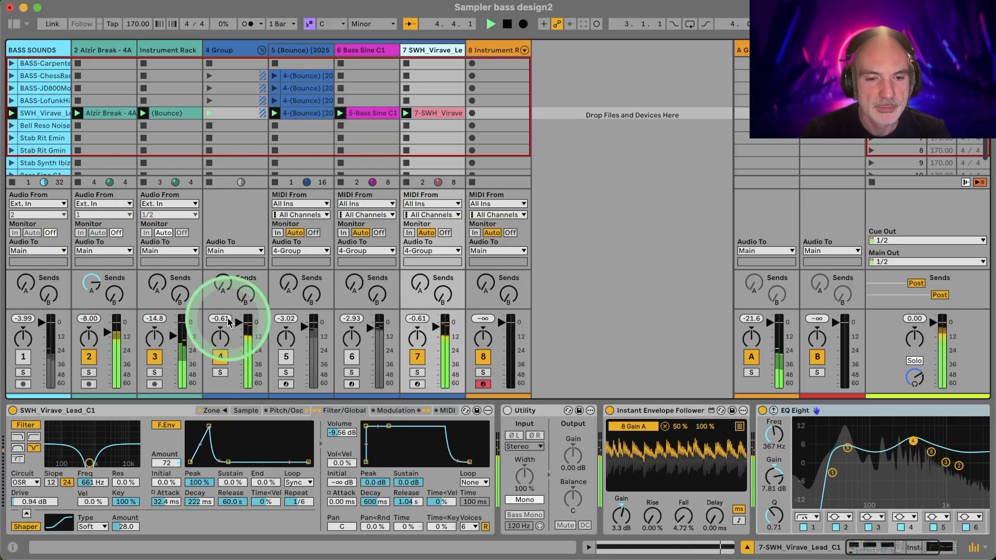
drag(236, 324, 237, 326)
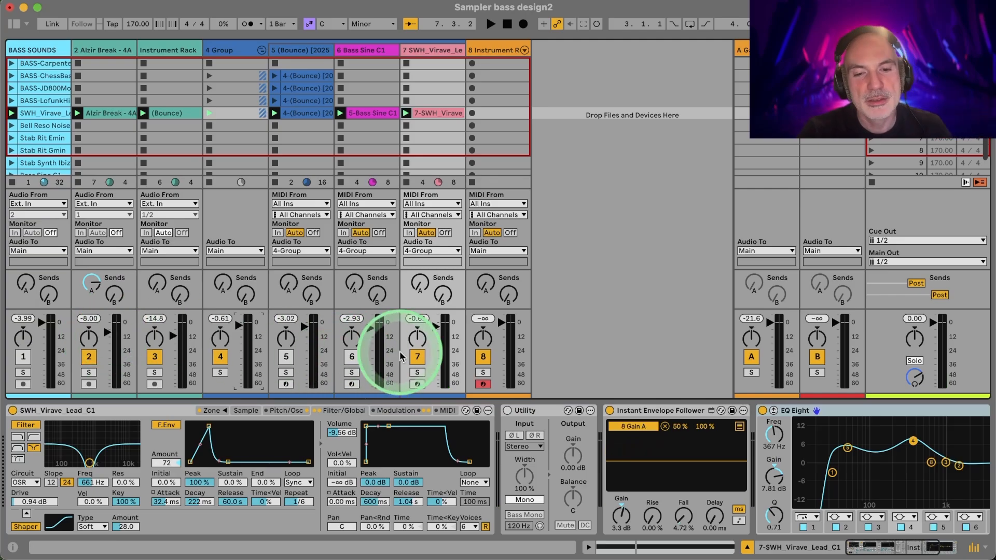
- Mute track 7, activate track 6 instead, and audition the Bass Sine C1 sound with its devices in view
click(418, 356)
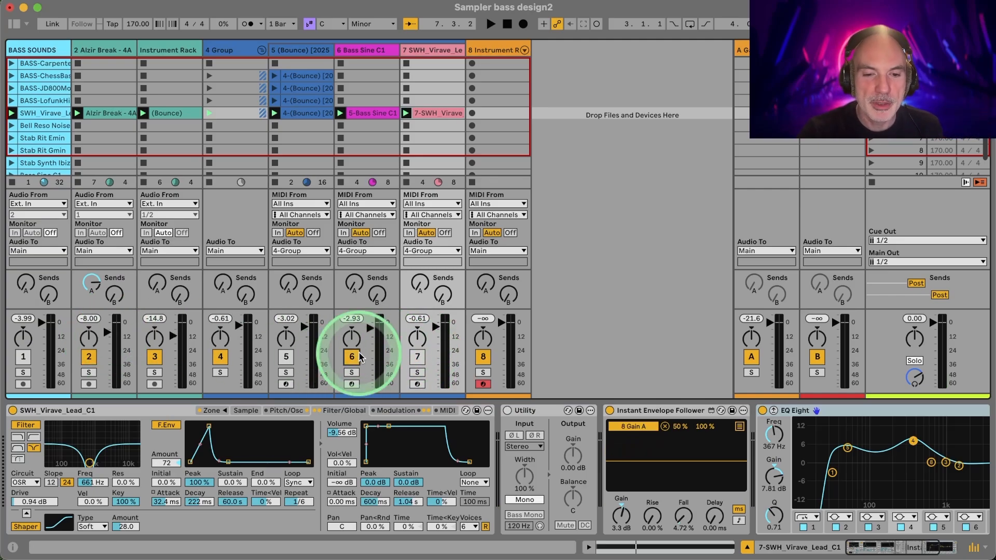
key(space)
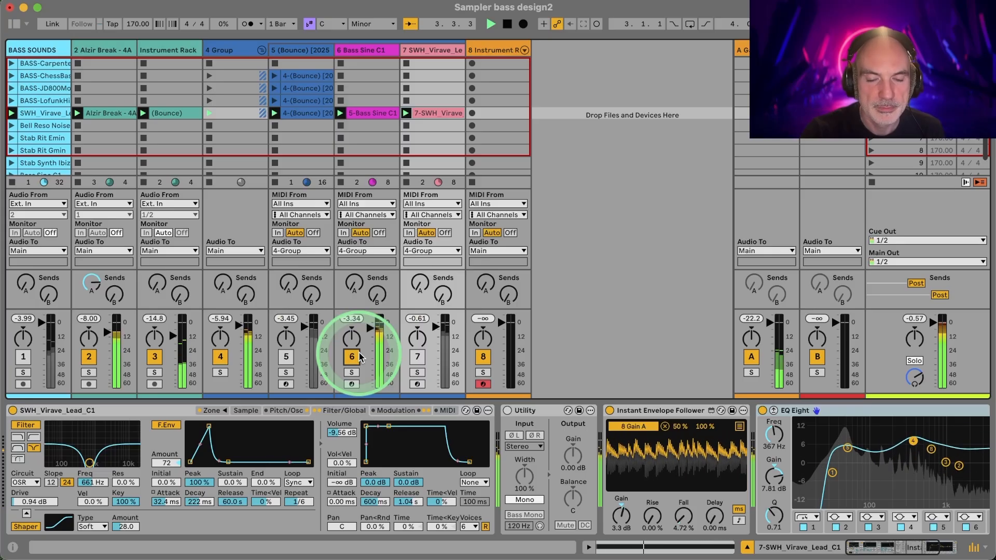
click(363, 49)
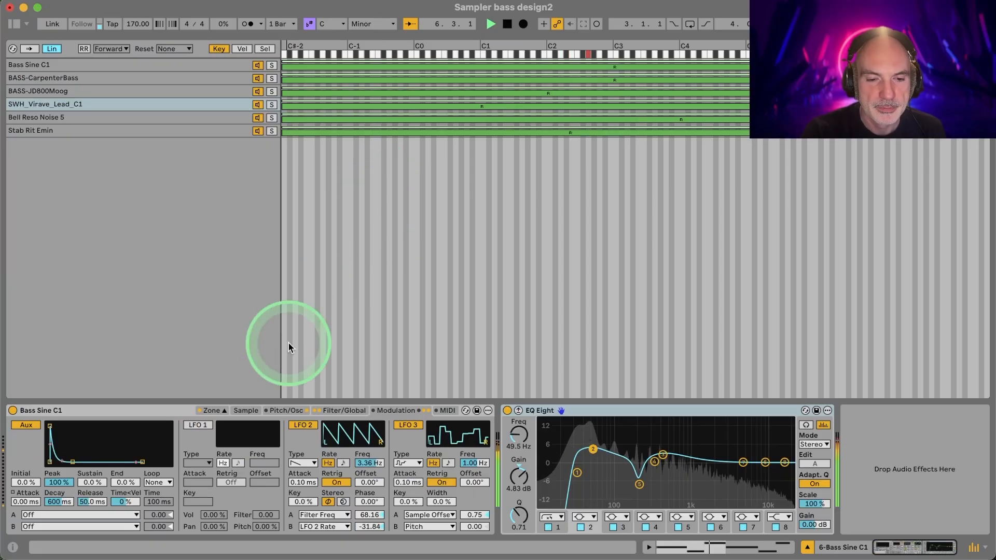
click(225, 411)
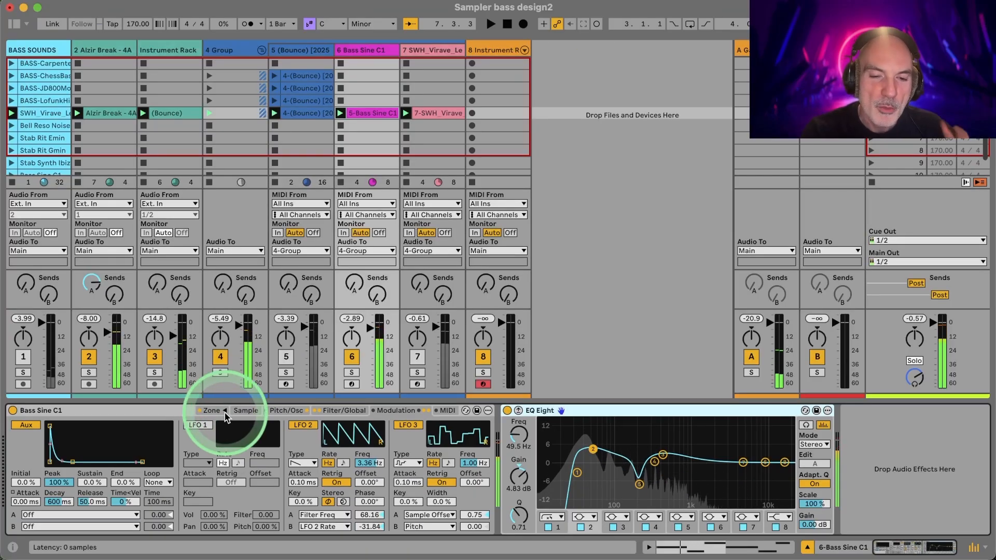
- Activate track 5 and mute track 6, then audition the Bounce bass while slightly adjusting its track volume
click(285, 357)
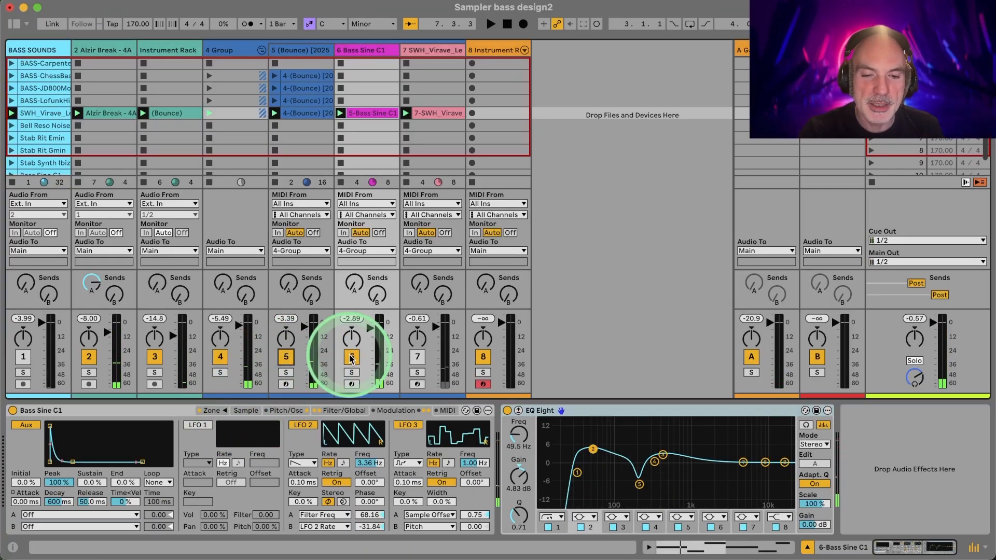
click(354, 360)
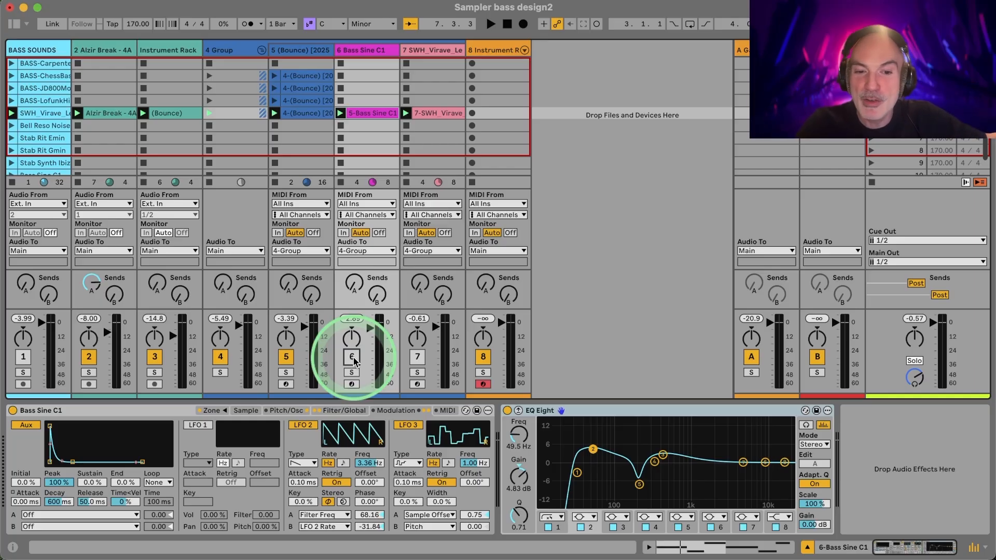
click(300, 48)
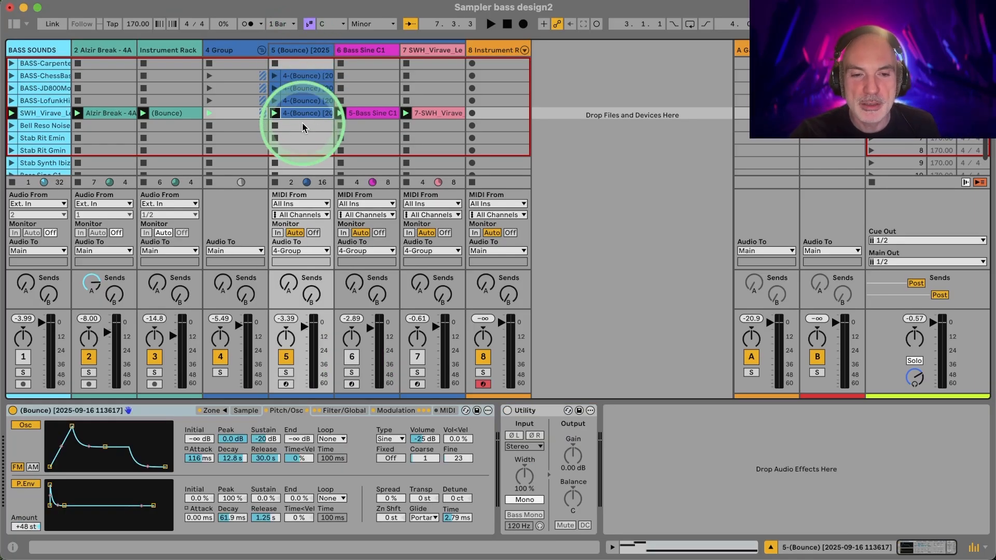
key(space)
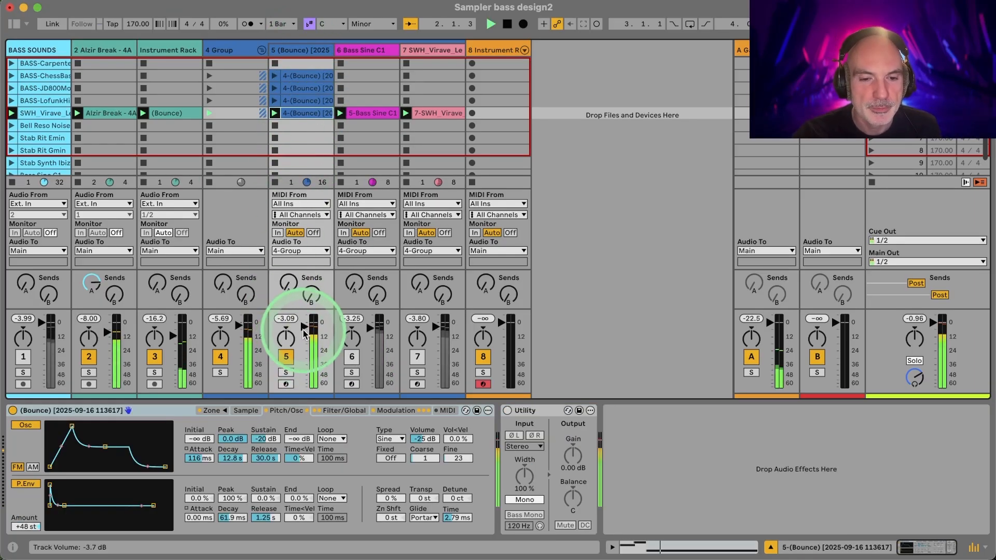
drag(306, 327, 307, 331)
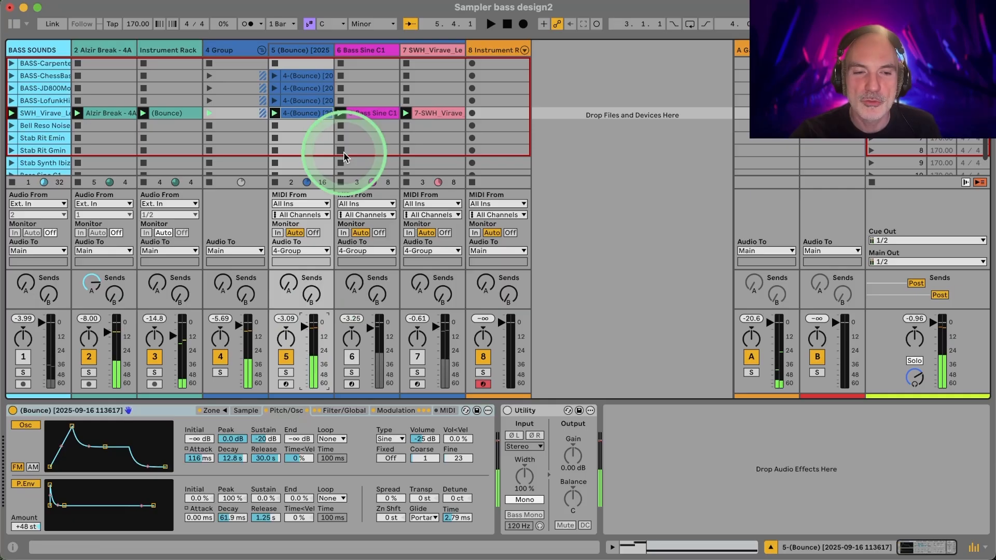
- Launch scene 12 at 130 BPM and audition bass tracks 5, 6 and 7 one at a time
scroll(345, 151, down, 3)
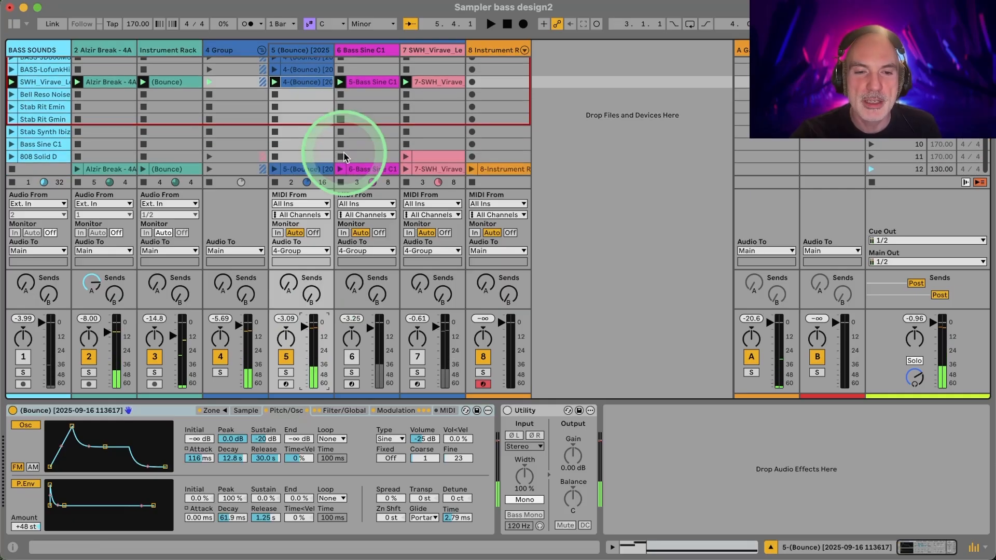
click(872, 169)
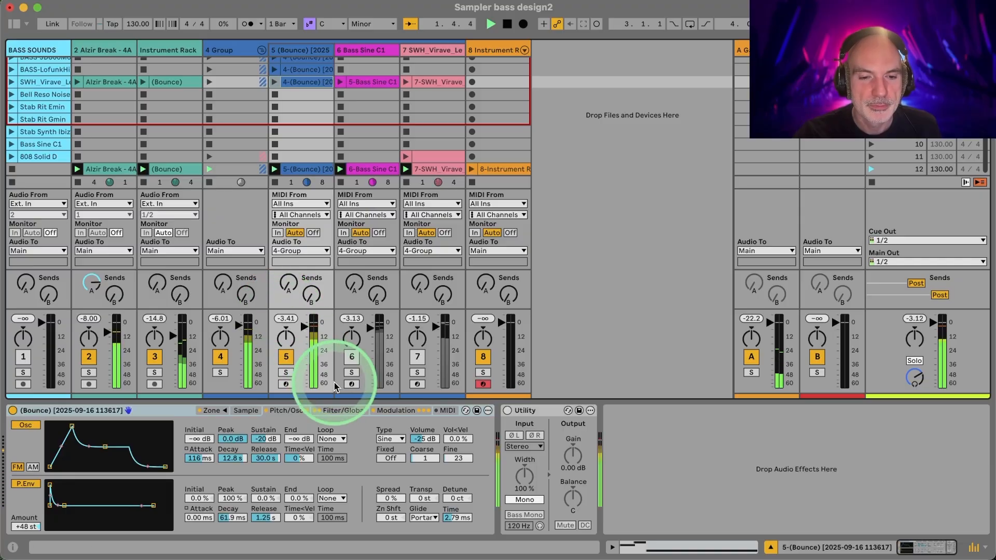
click(286, 358)
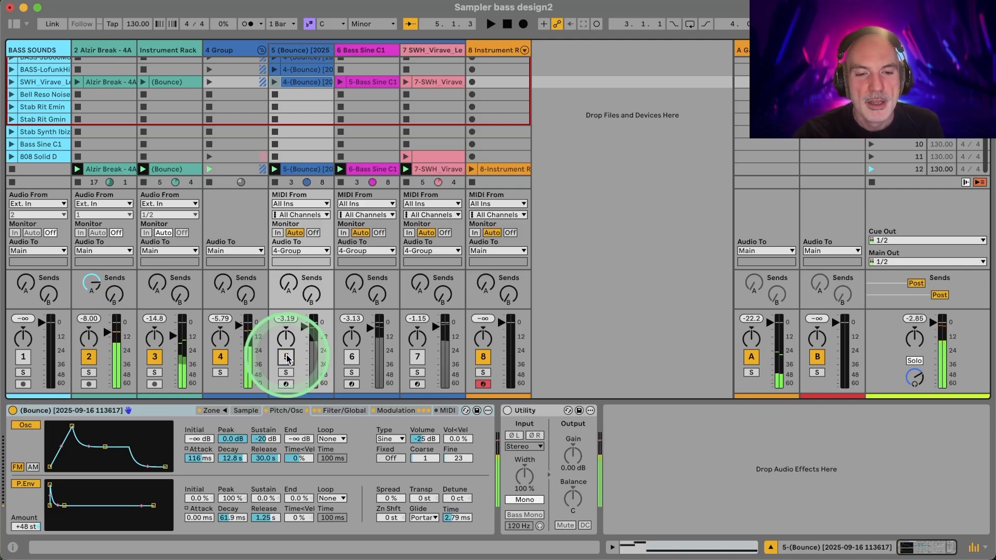
click(352, 357)
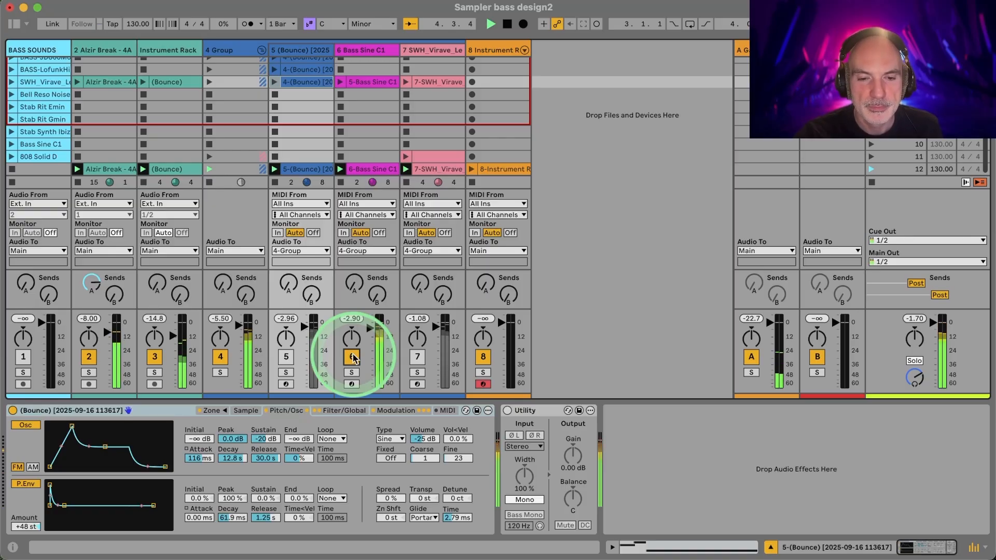
click(352, 356)
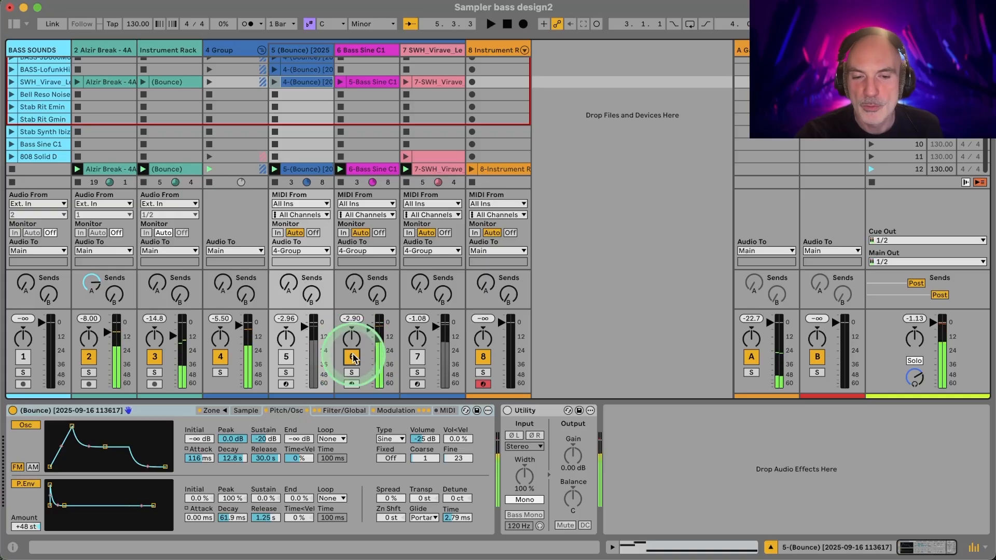
click(418, 357)
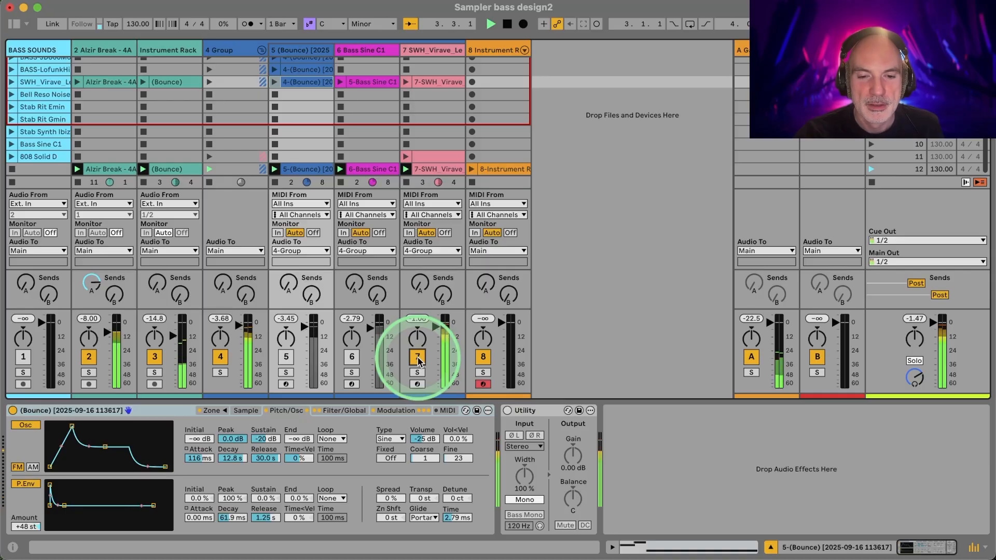
- Fold the 4 Group track, stop its clips and delete the whole group of bass tracks
click(261, 49)
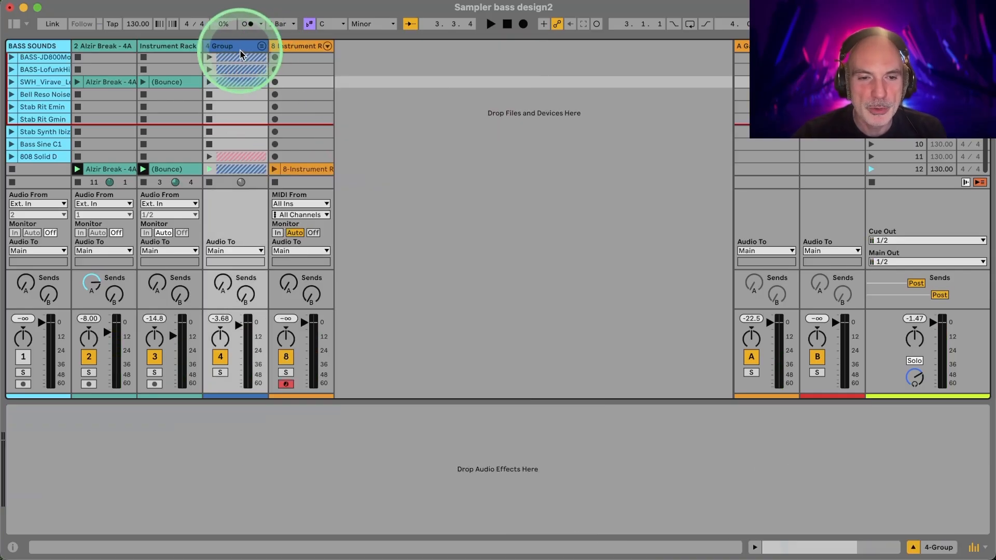
click(209, 182)
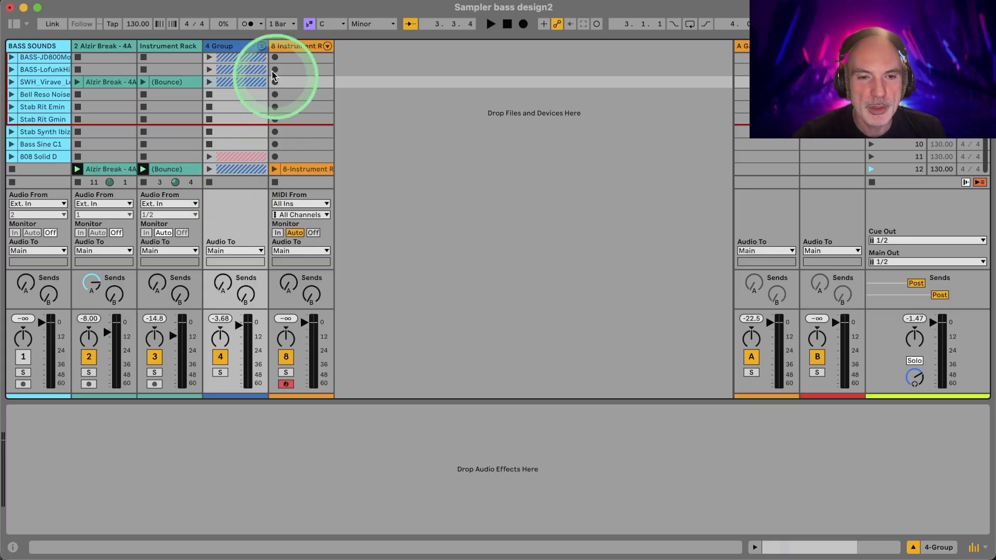
right_click(239, 45)
click(238, 46)
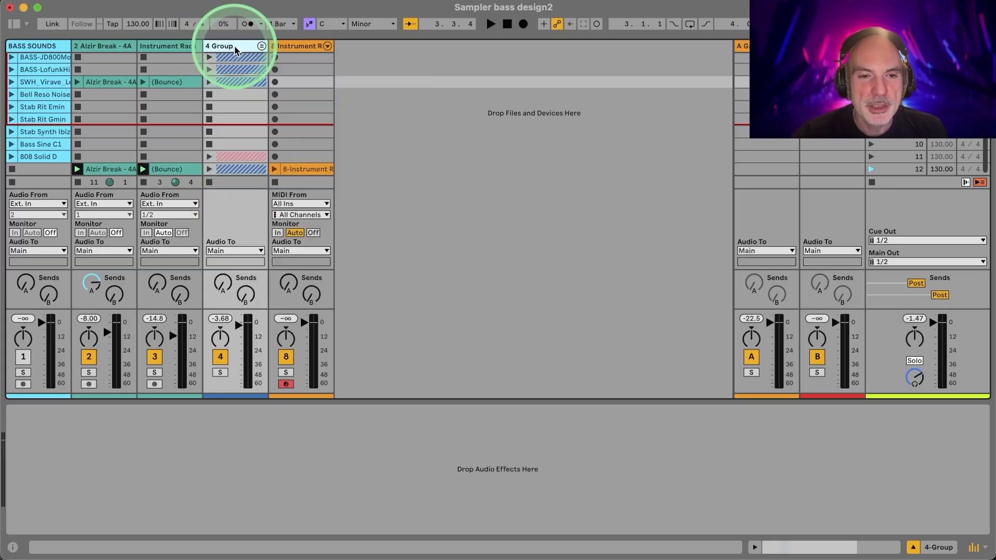
right_click(234, 46)
click(248, 86)
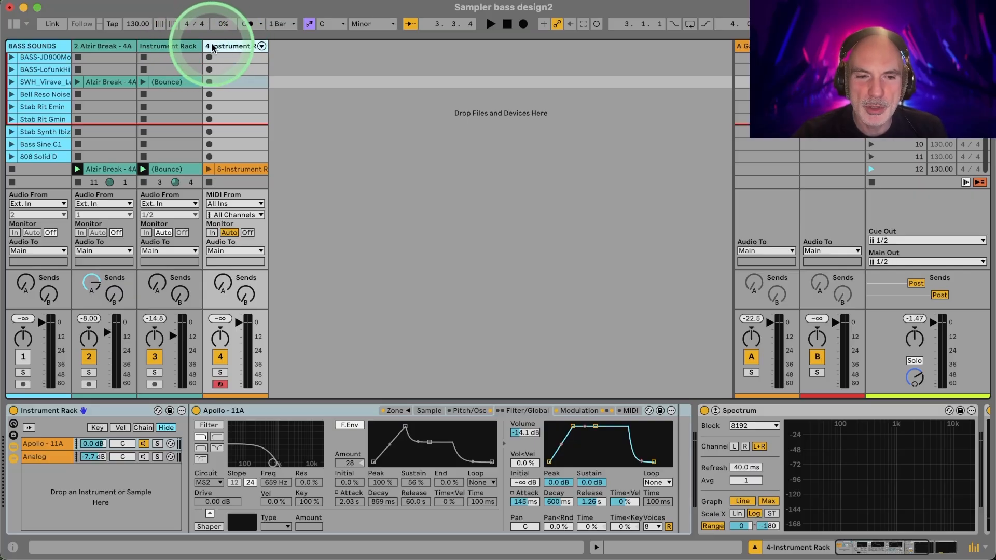
- View the notes of the Instrument Rack's MIDI clip in scene 12, then return to its devices and play the set
double_click(232, 167)
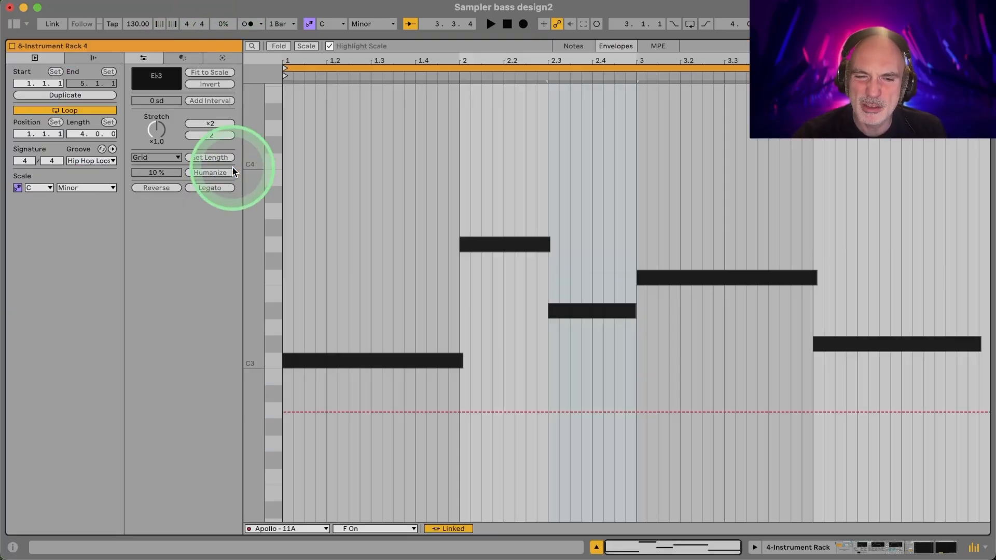
click(831, 544)
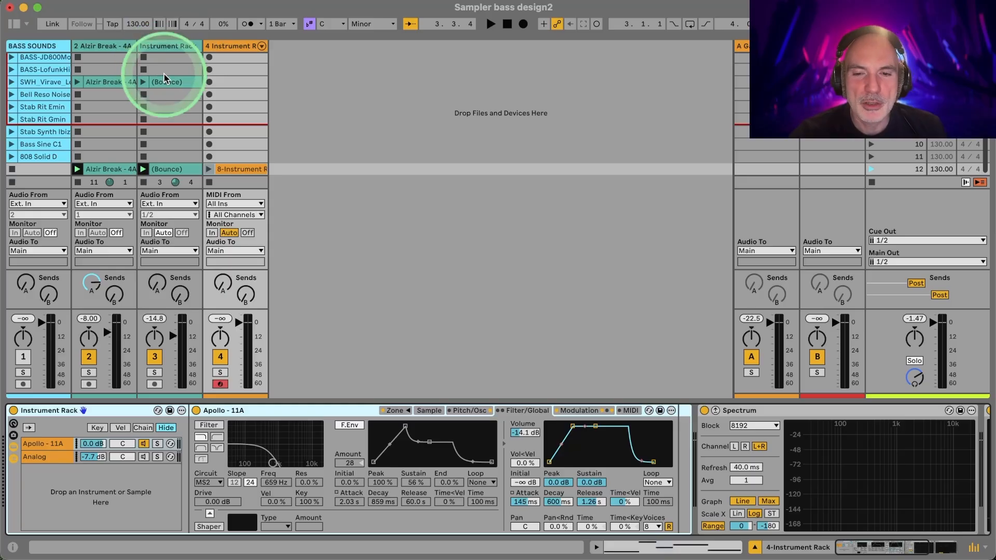
key(space)
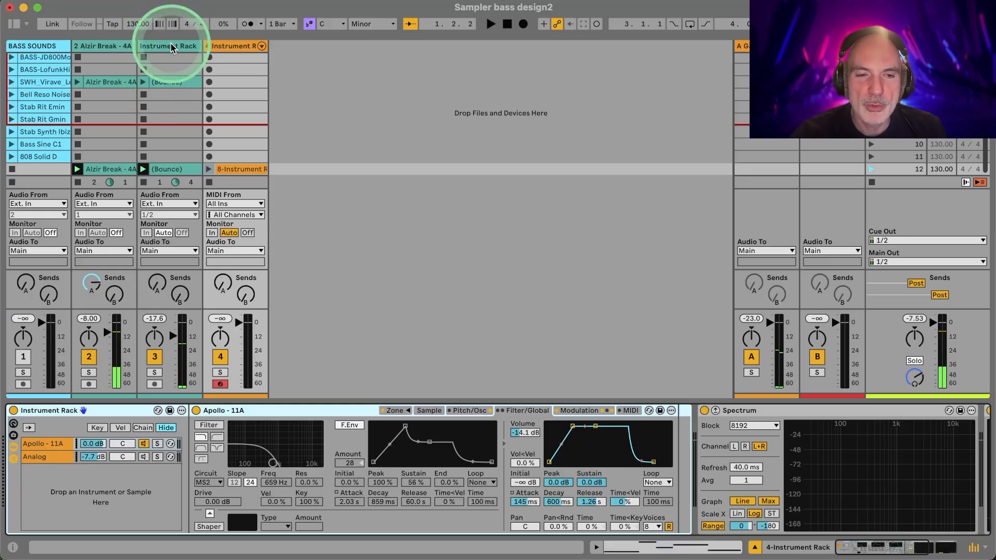
- Insert a new MIDI track directly after the Instrument Rack audio track
right_click(172, 46)
click(215, 165)
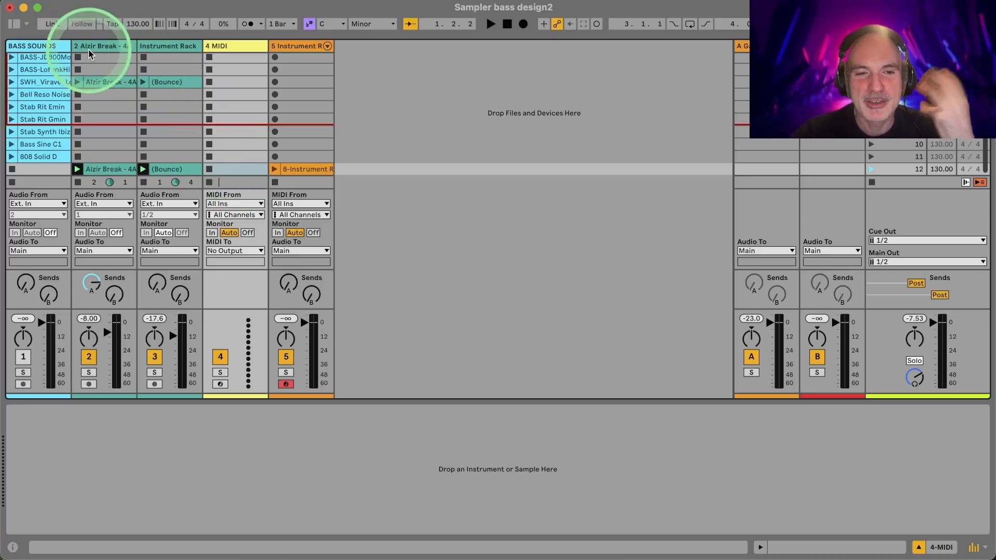
- Audition the sample clips of the BASS SOUNDS track one after another, from the BASS-JD800 clip down to 808 Solid D
scroll(42, 65, up, 2)
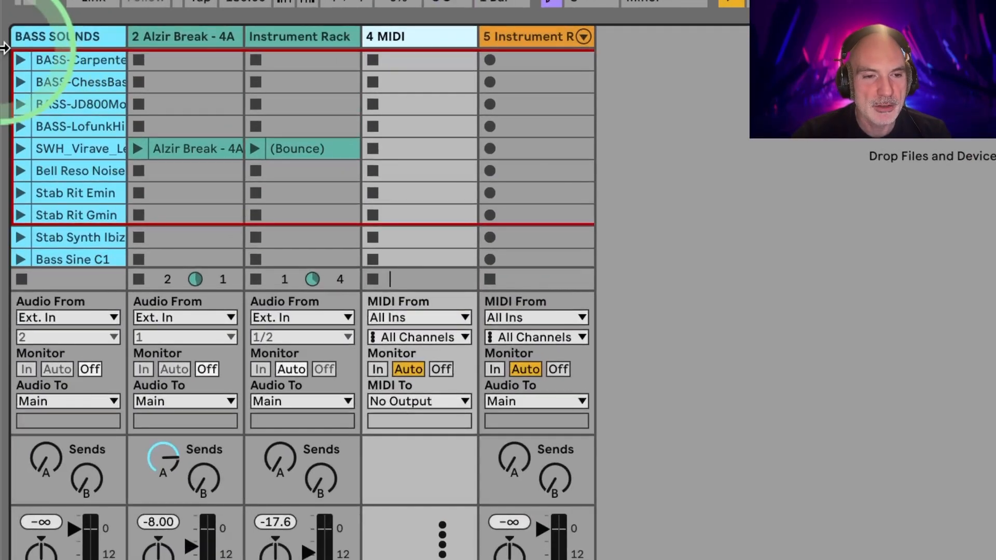
scroll(15, 55, down, 2)
click(20, 56)
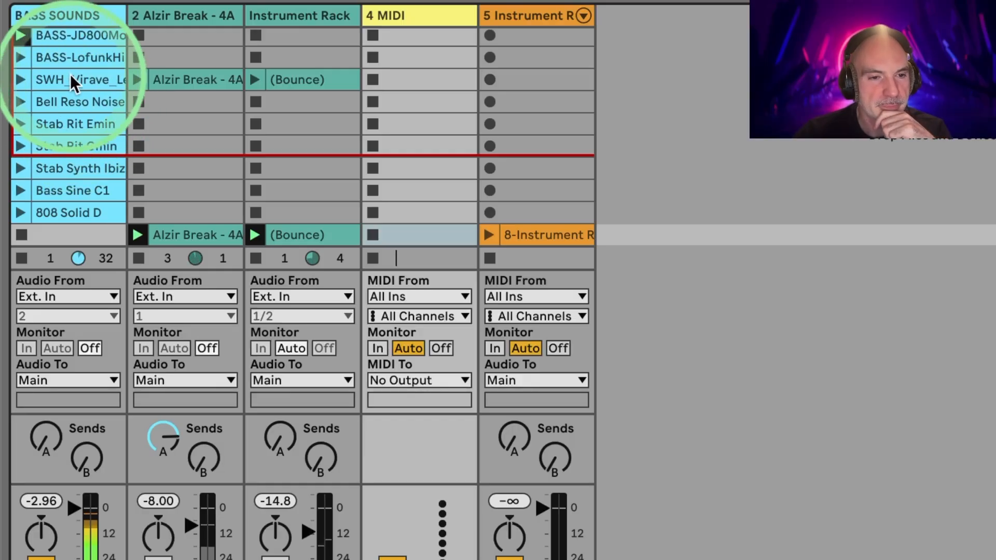
click(19, 56)
click(23, 78)
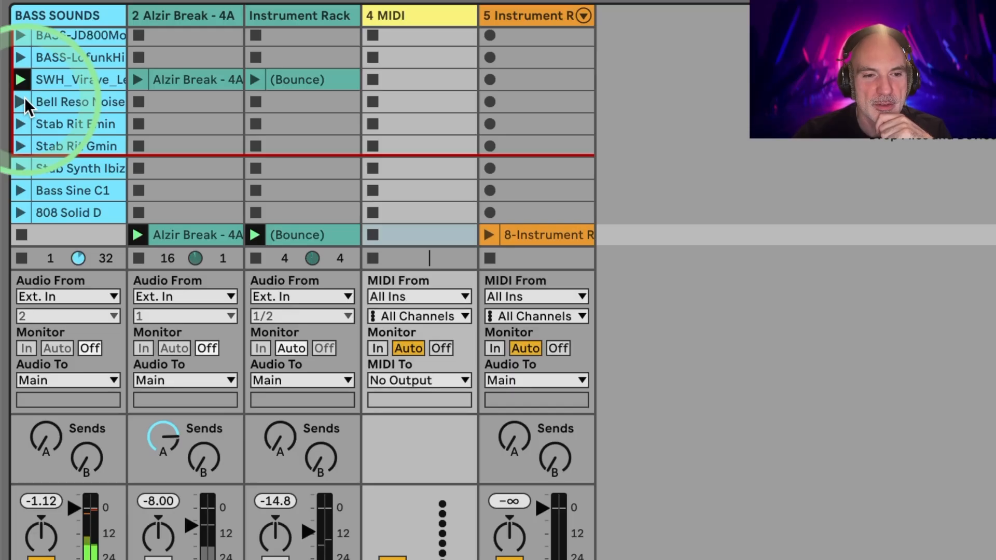
click(23, 99)
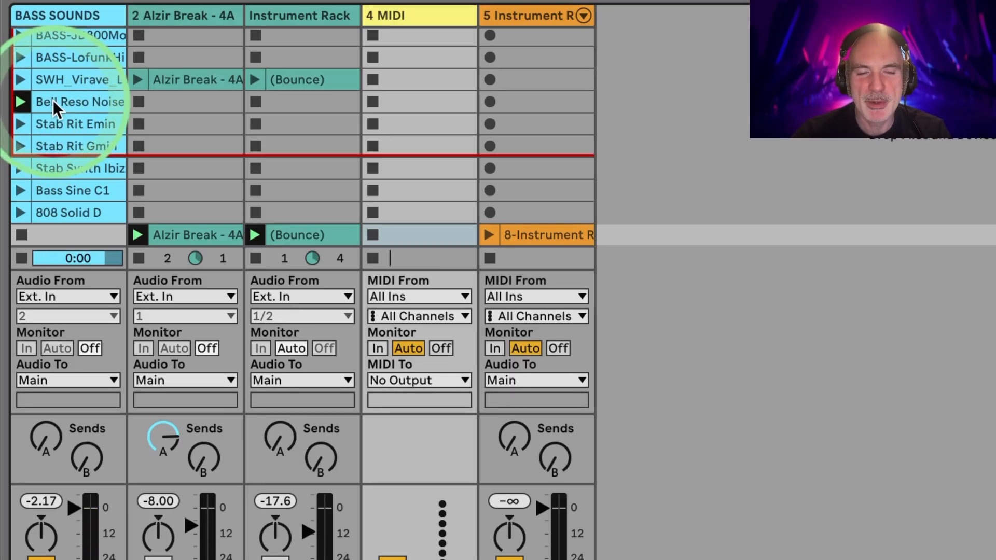
click(19, 123)
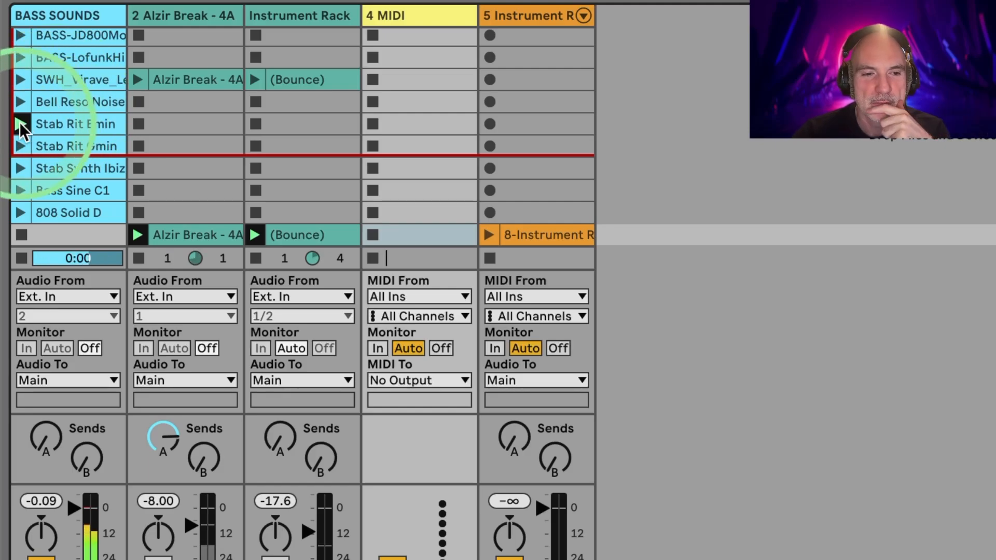
click(22, 145)
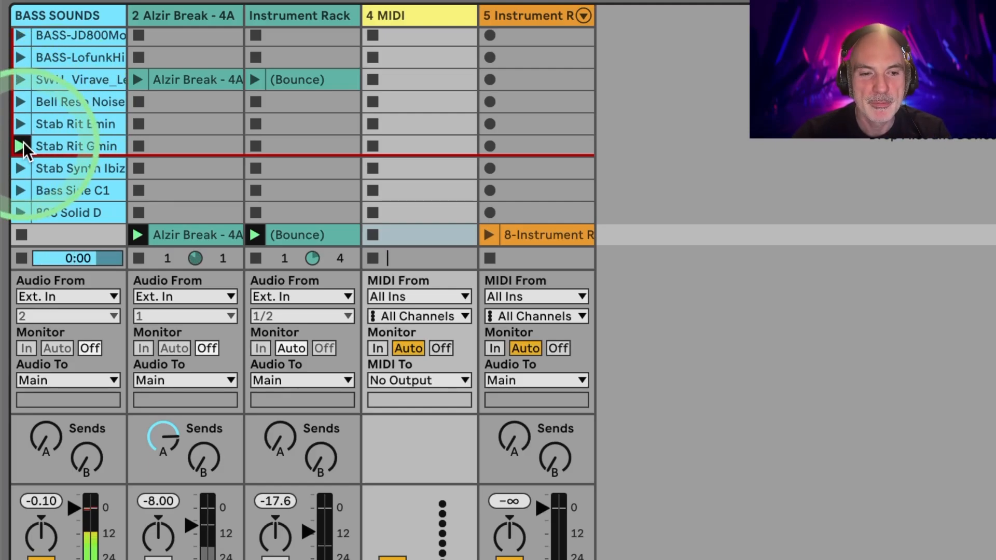
click(22, 166)
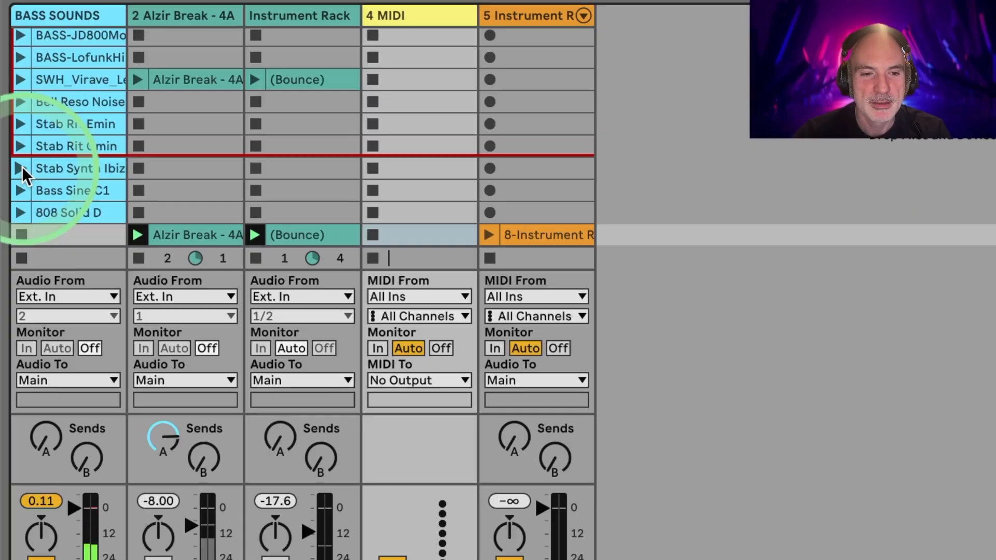
click(20, 190)
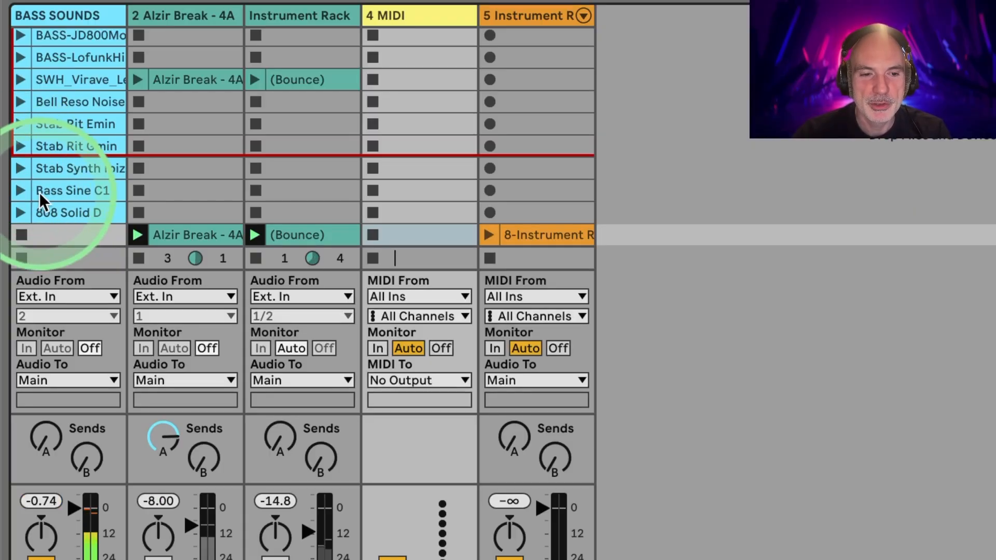
click(19, 213)
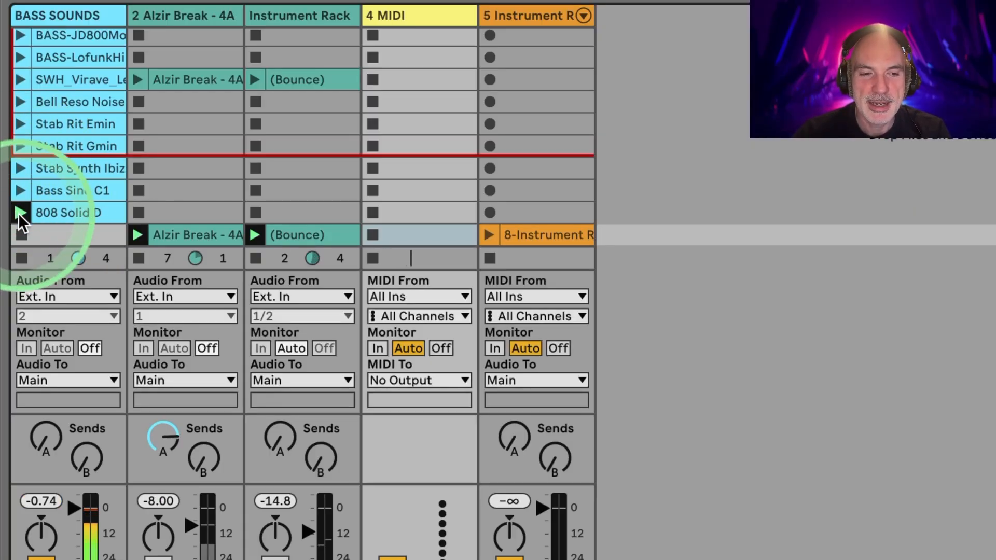
- Load the 808 Solid D sample onto the new MIDI track and convert its Simpler to Sampler
click(66, 215)
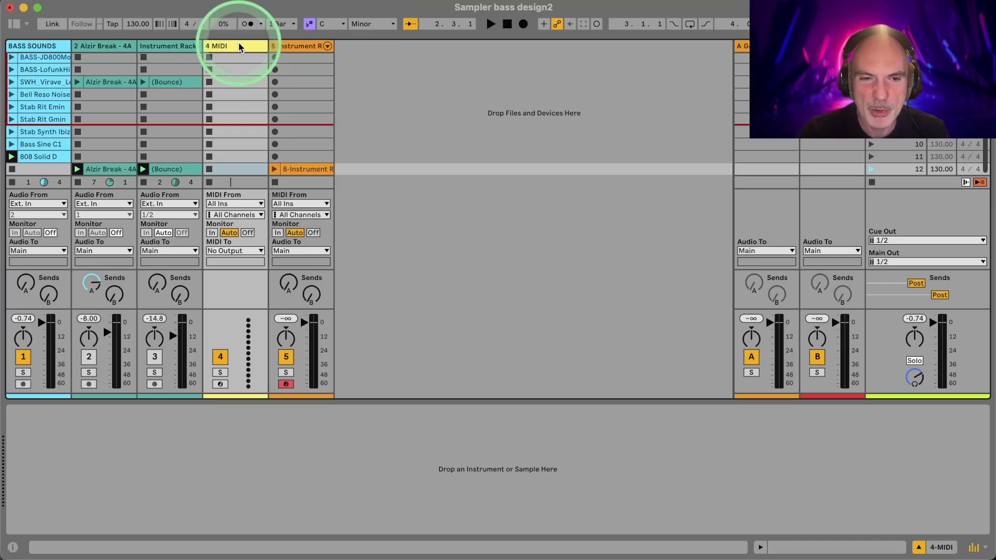
click(420, 12)
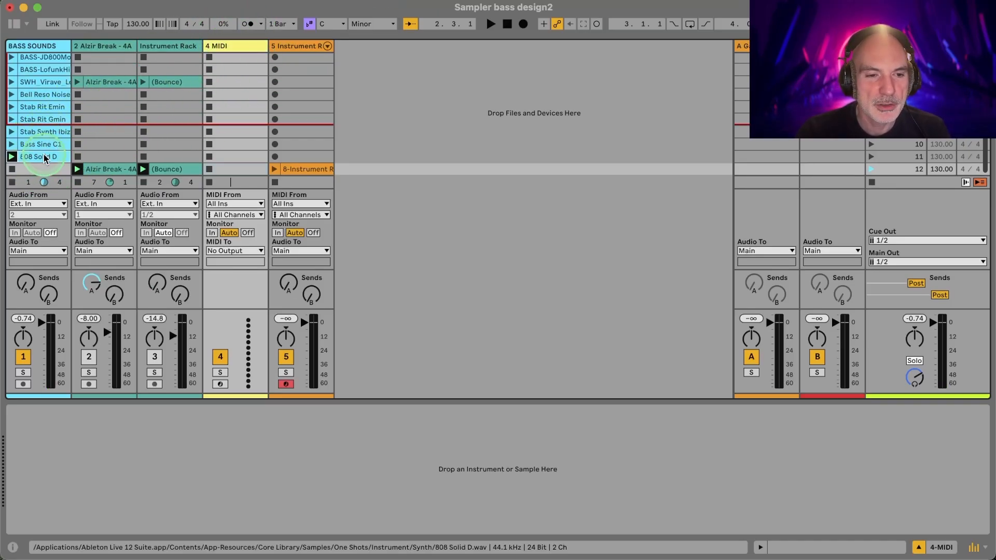
drag(43, 156, 115, 514)
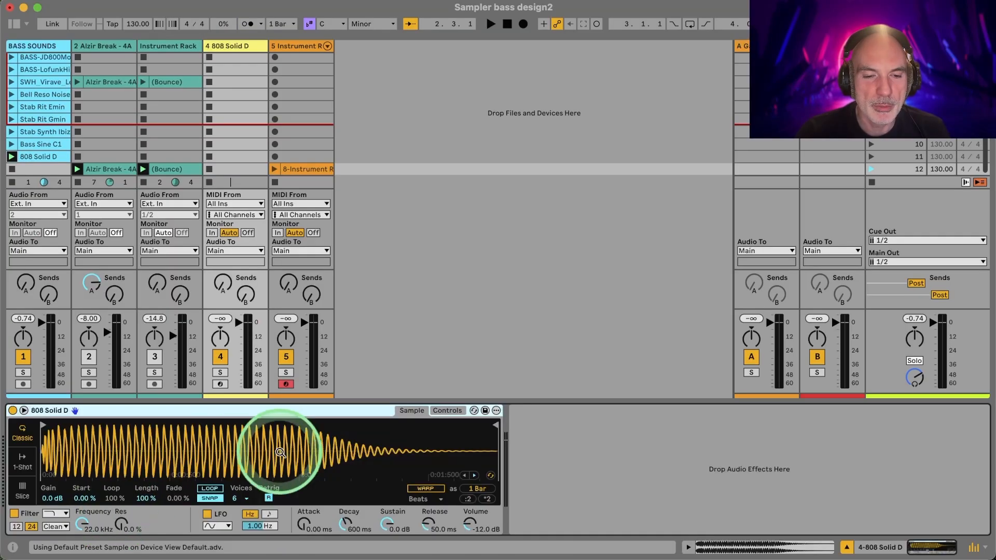
right_click(149, 414)
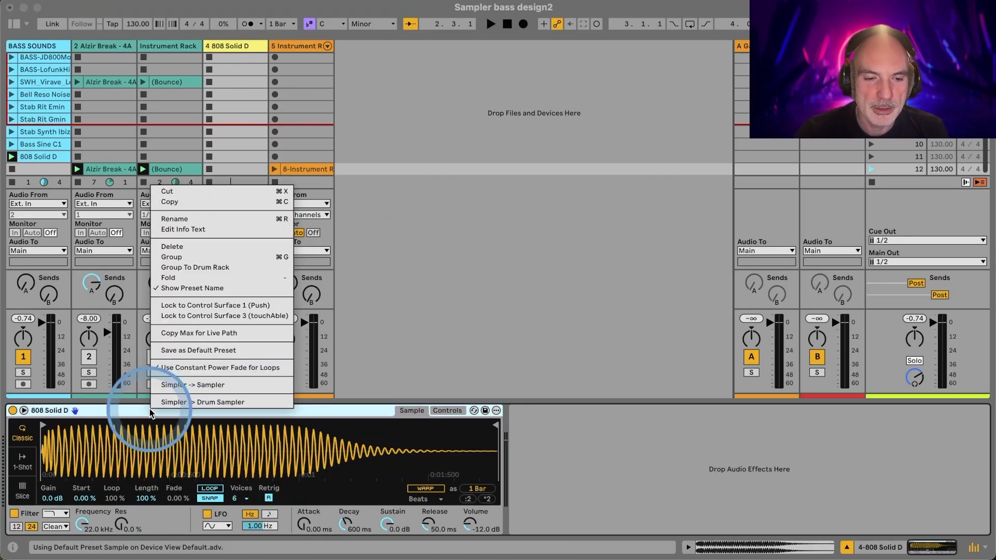
click(119, 412)
right_click(118, 413)
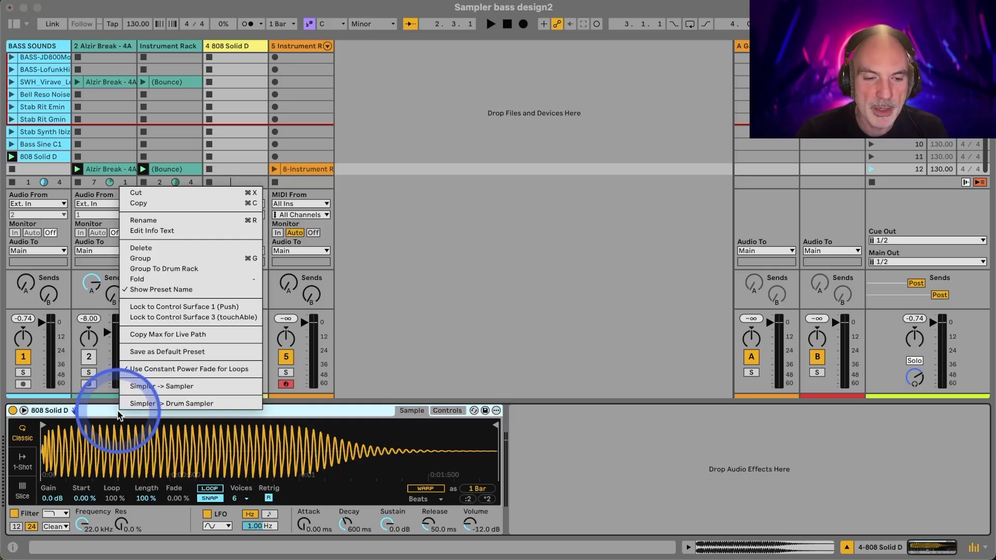
click(153, 387)
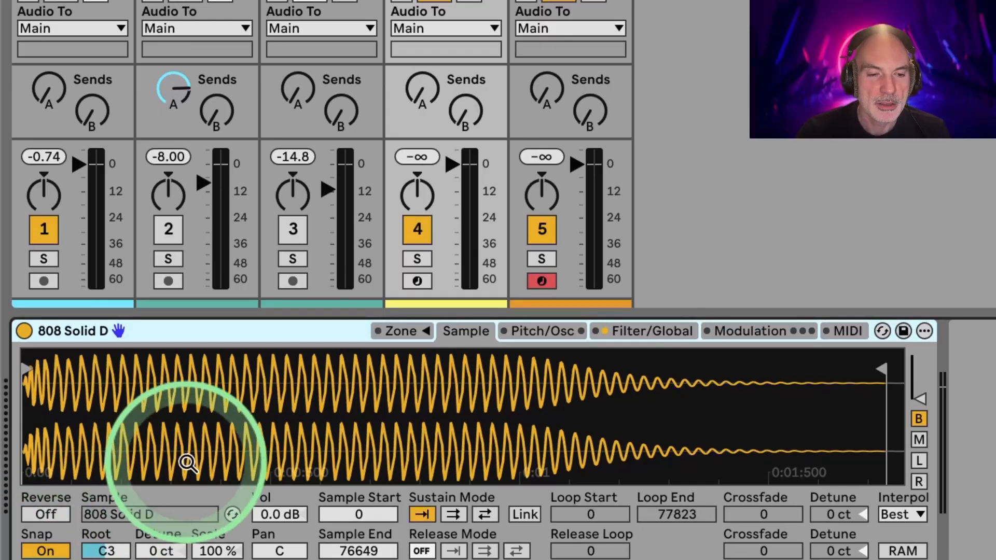
- Show Sampler's zone editor at reduced height beneath the mixer and set the 808 Solid D sample's root key to D3
click(424, 331)
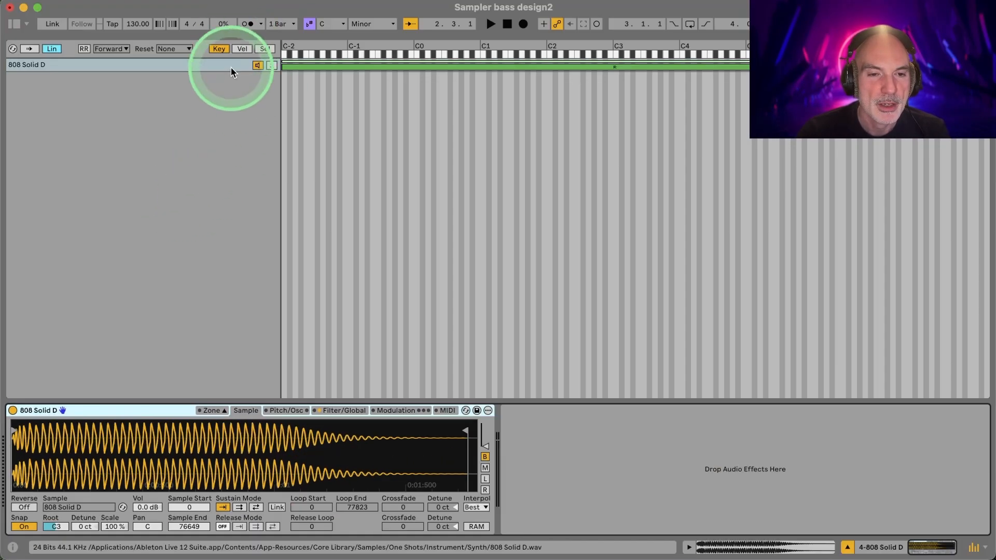
drag(242, 41, 245, 263)
click(315, 116)
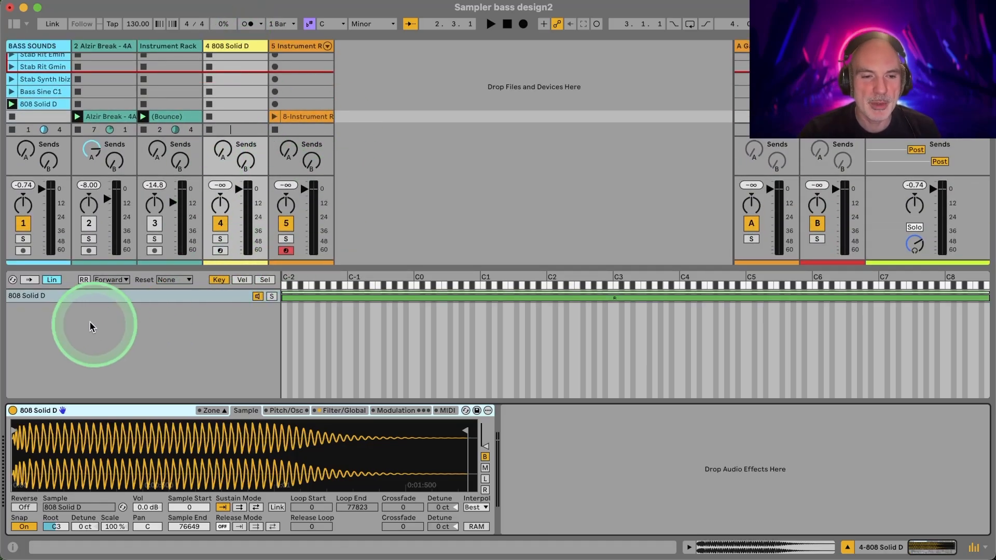
click(32, 296)
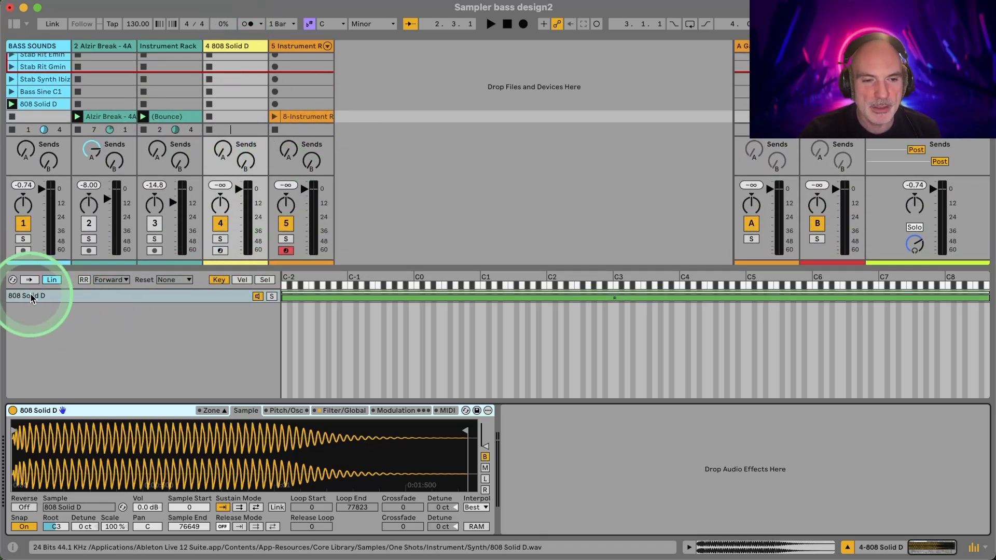
click(57, 527)
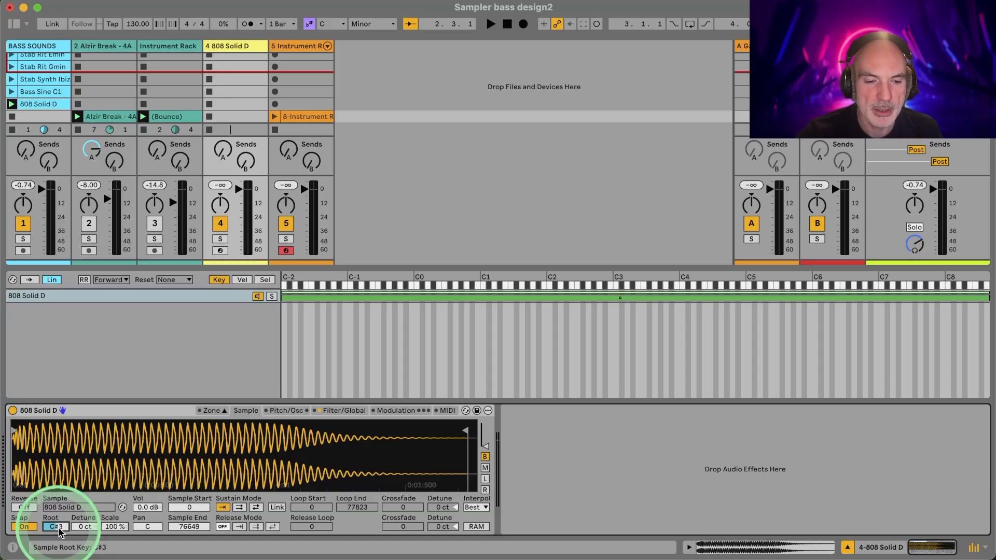
- Create an empty MIDI clip on the 808 Solid D track in scene 12 and preview piano keys around C3
key(shift+Tab)
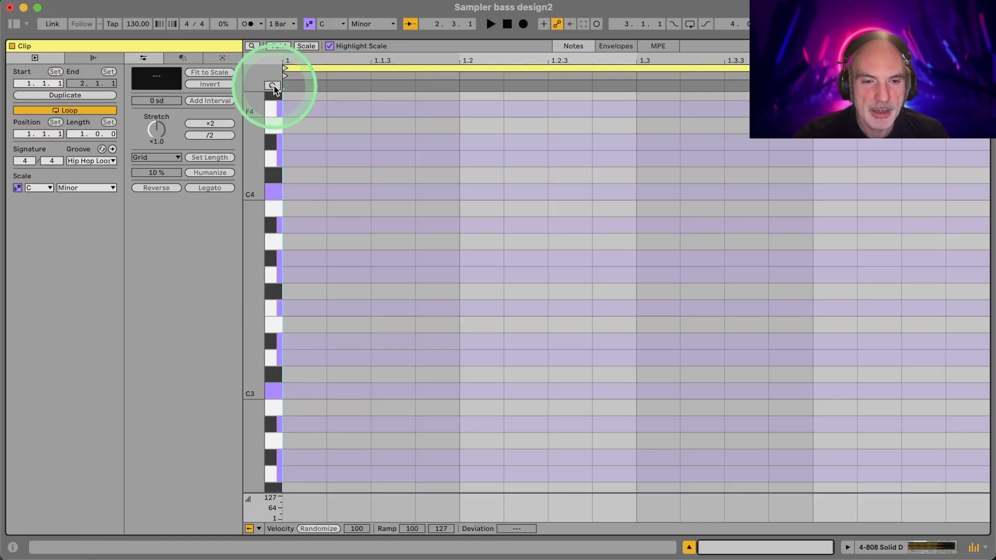
click(272, 393)
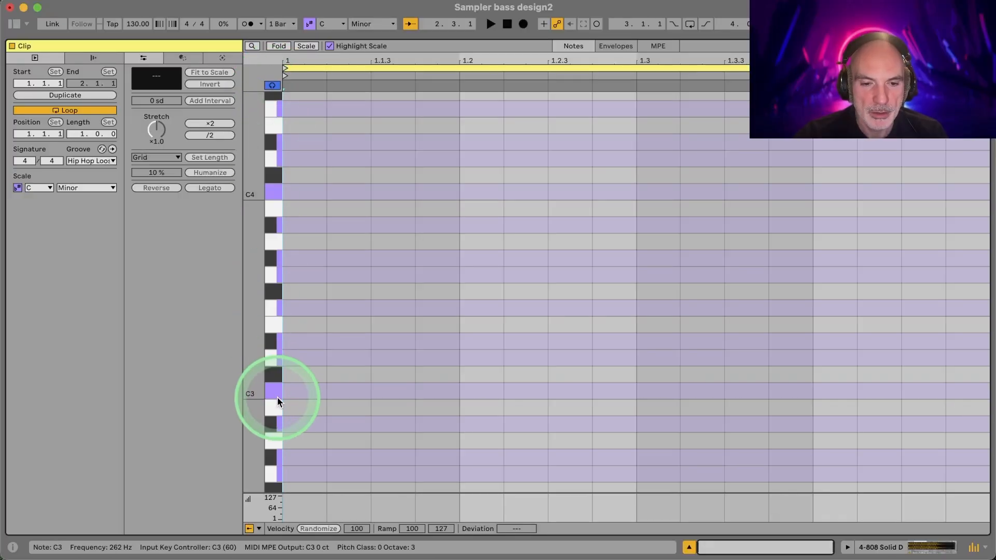
click(268, 345)
click(268, 344)
click(275, 390)
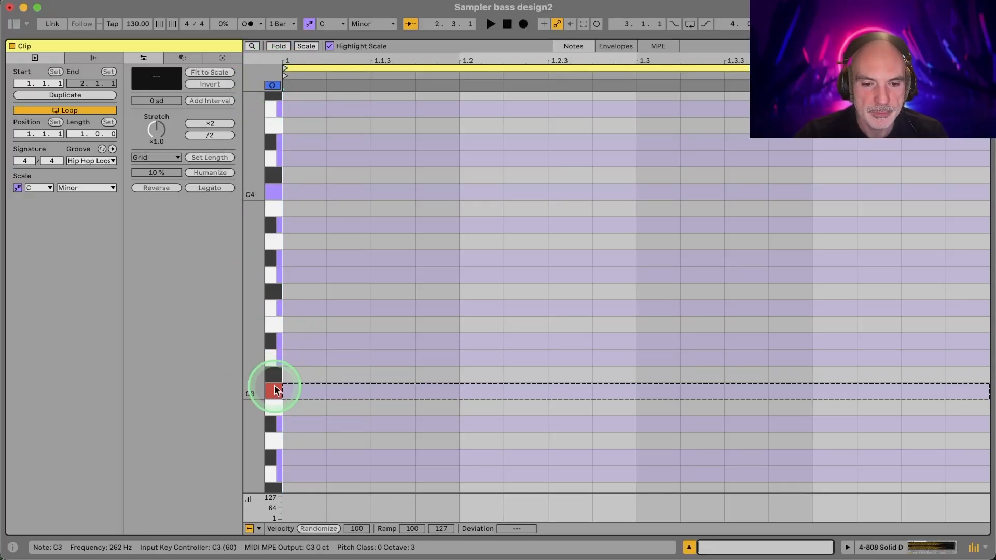
- Draw two C3 notes starting at 1.1.1 and 1.2.4, plus an F3 note starting at 1.4.1
double_click(305, 390)
drag(324, 390, 568, 419)
drag(487, 391, 964, 312)
drag(771, 309, 819, 314)
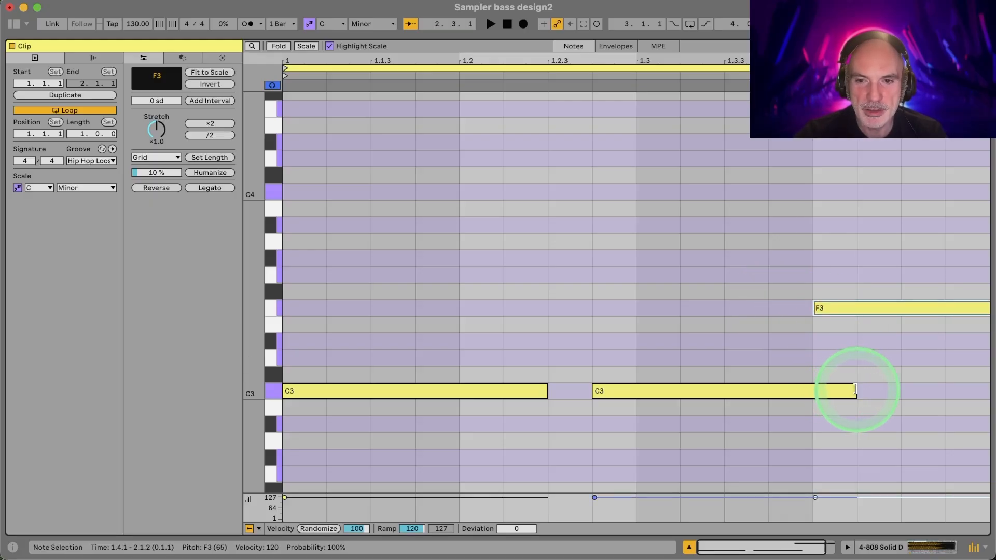
- Move the second C3 note to start at 1.2.3 and adjust its length to end at 1.4.1
drag(855, 392, 813, 393)
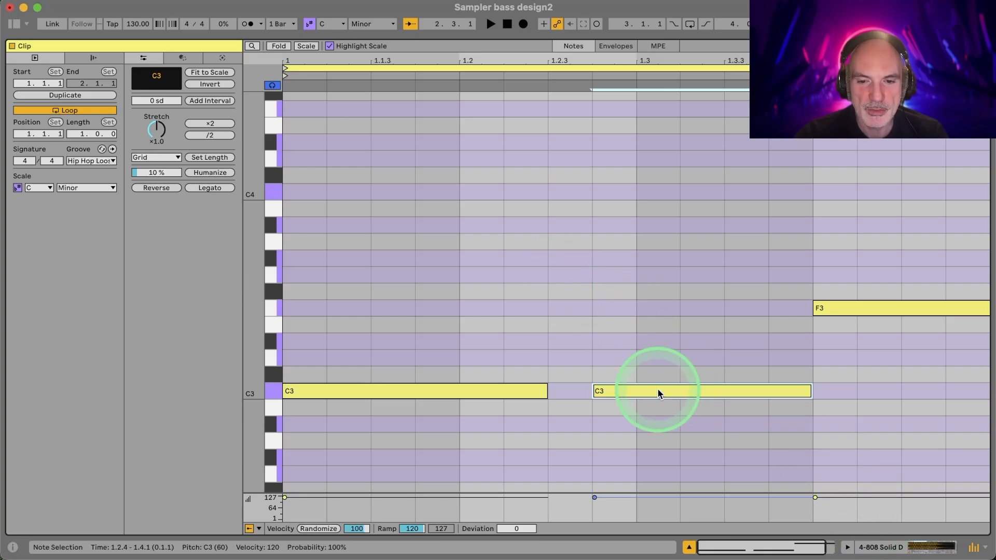
key(Left)
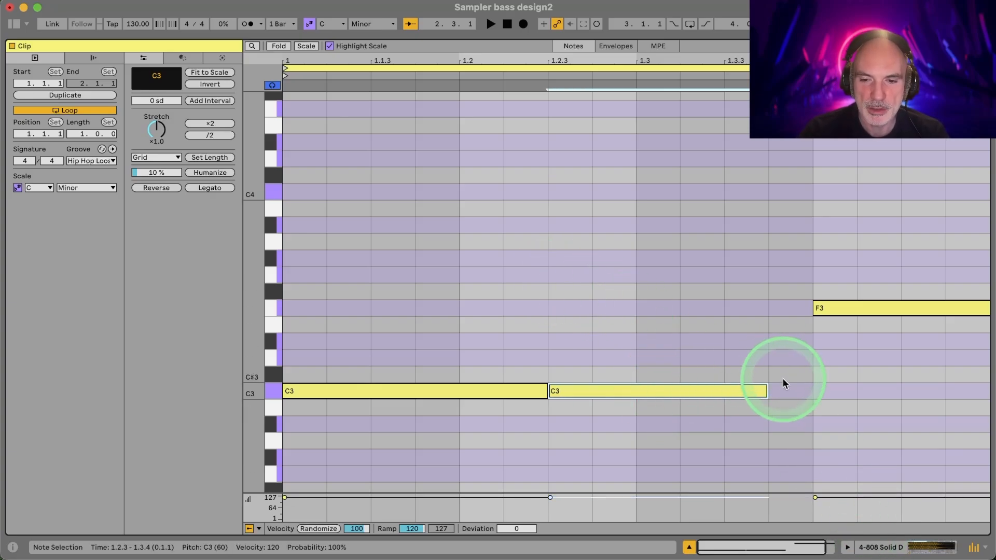
drag(765, 389, 811, 392)
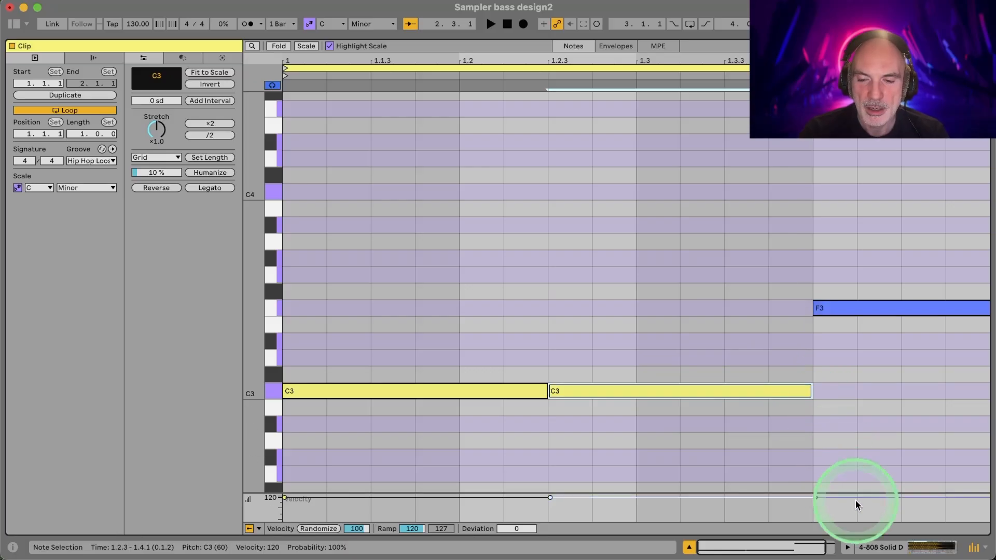
- Play the new 808 Solid D clip with its track volume at -3.0 dB and turn send A of track 2 fully down
click(866, 550)
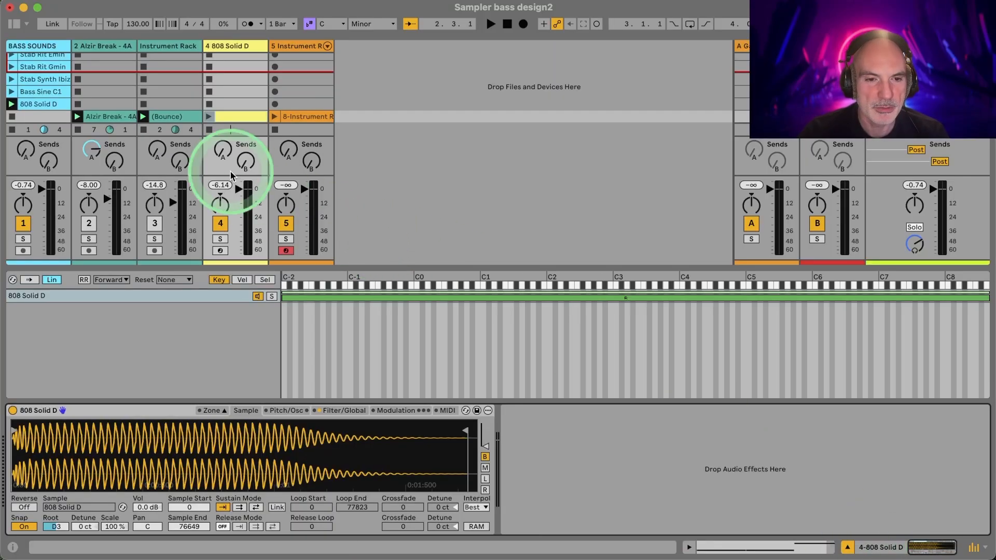
key(space)
drag(237, 202, 238, 195)
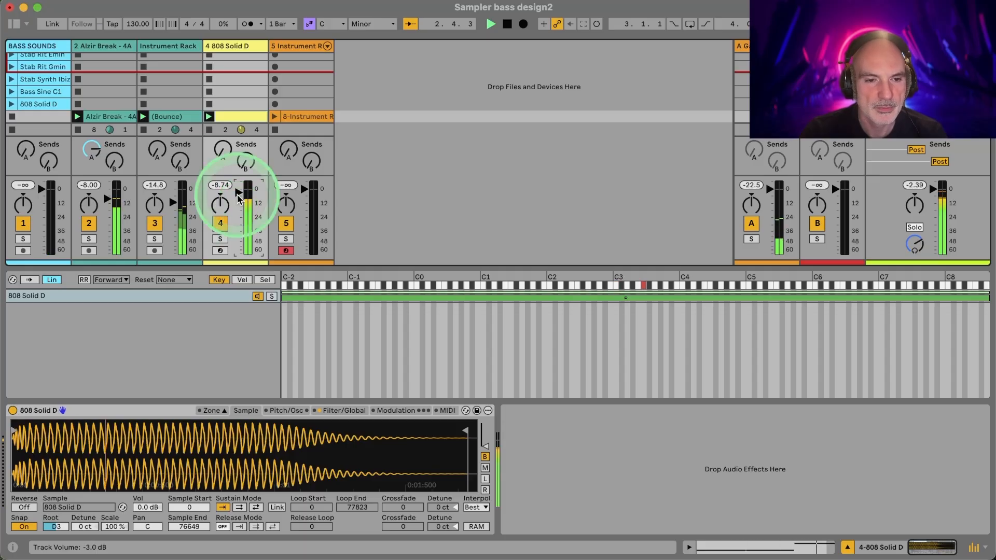
click(91, 151)
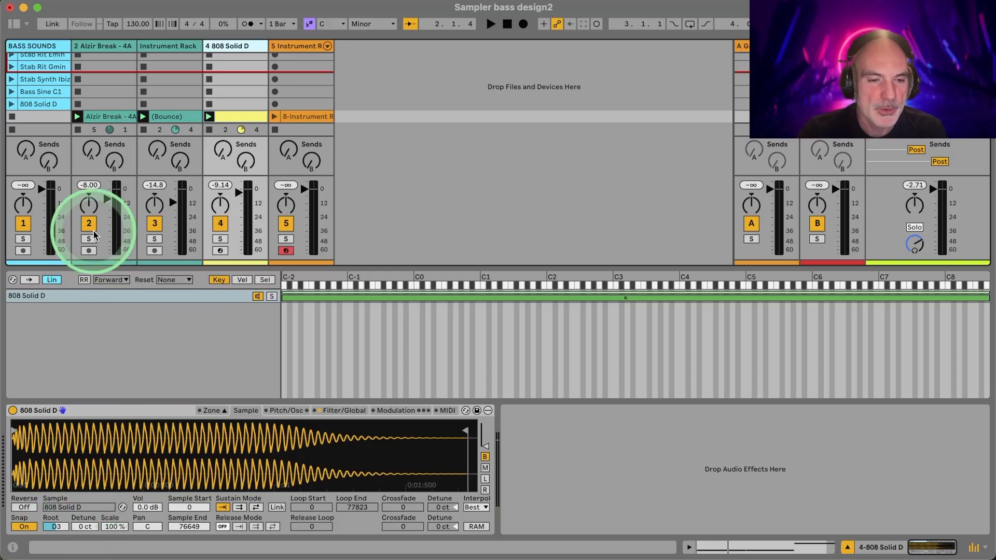
- Add the BASS-CarpenterBass sample as a second Sampler zone, play it layered with 808 Solid D, and solo the new zone
scroll(52, 107, up, 8)
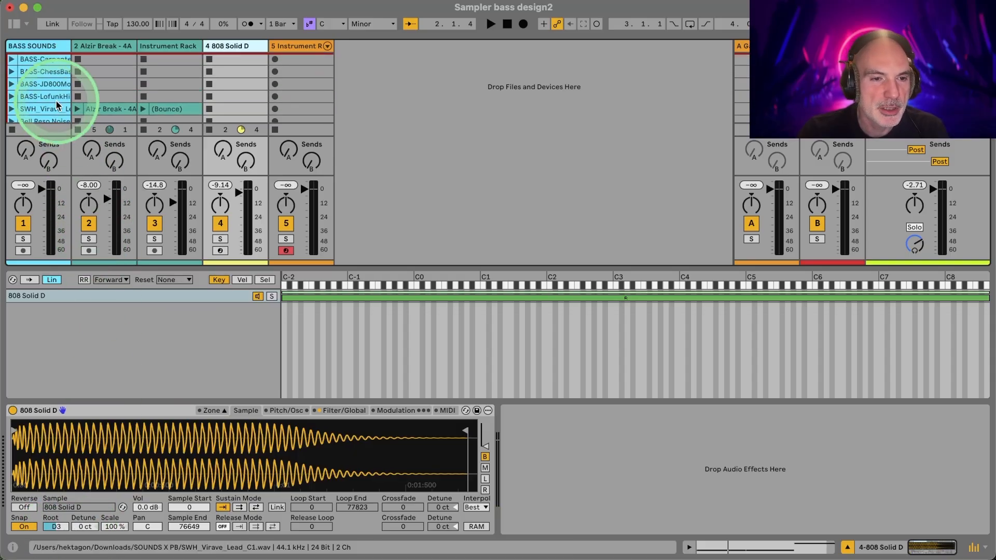
drag(39, 61, 82, 362)
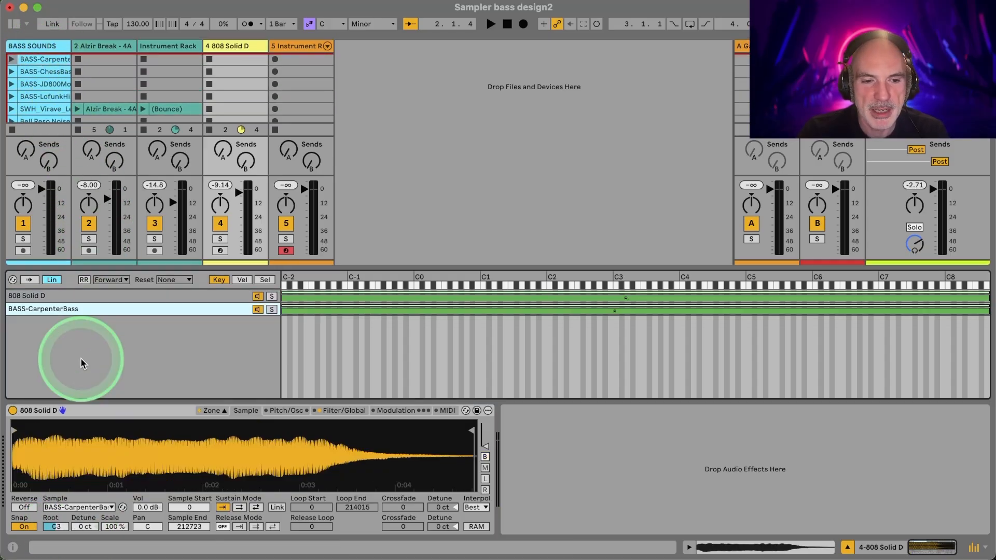
key(space)
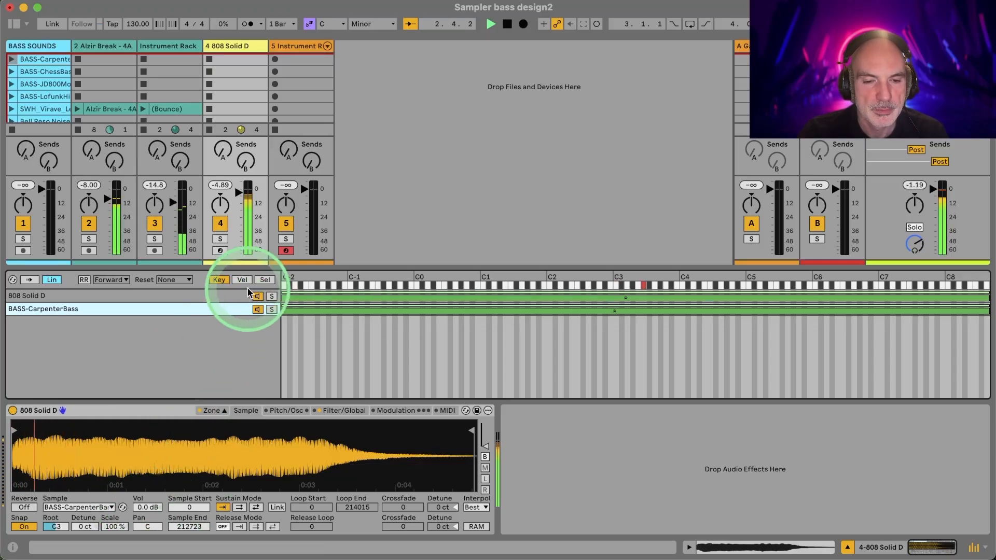
key(space)
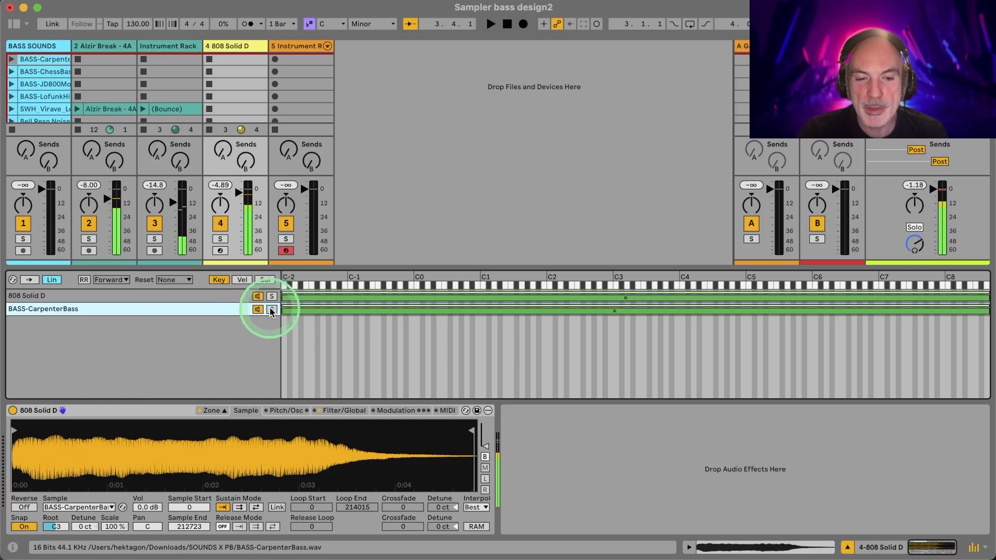
click(272, 310)
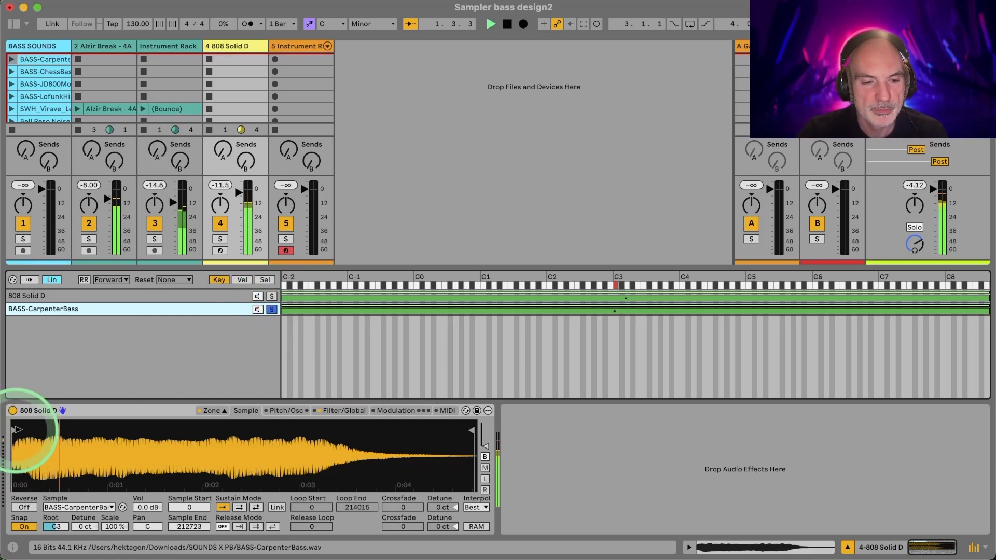
- Audition shorter portions of the BASS-CarpenterBass sample during playback, moving its sample start to 83847
key(space)
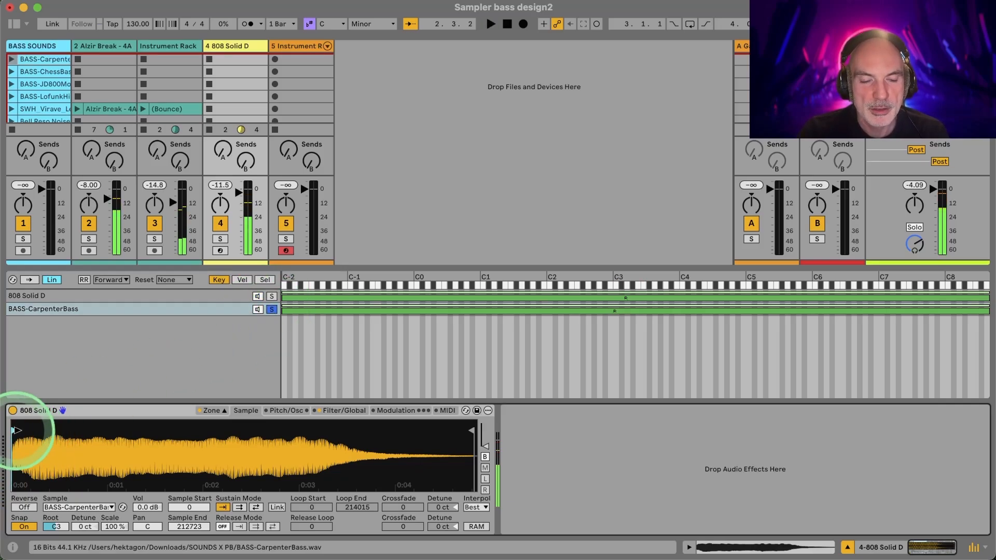
drag(17, 430, 81, 439)
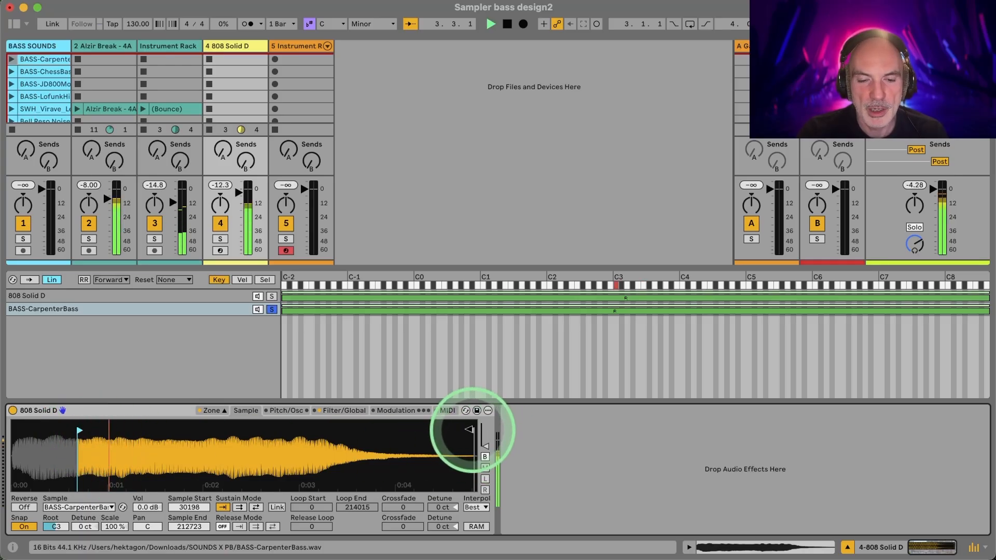
mouse_move(469, 429)
mouse_down()
mouse_move(240, 429)
mouse_move(216, 445)
mouse_move(474, 422)
mouse_up()
click(96, 413)
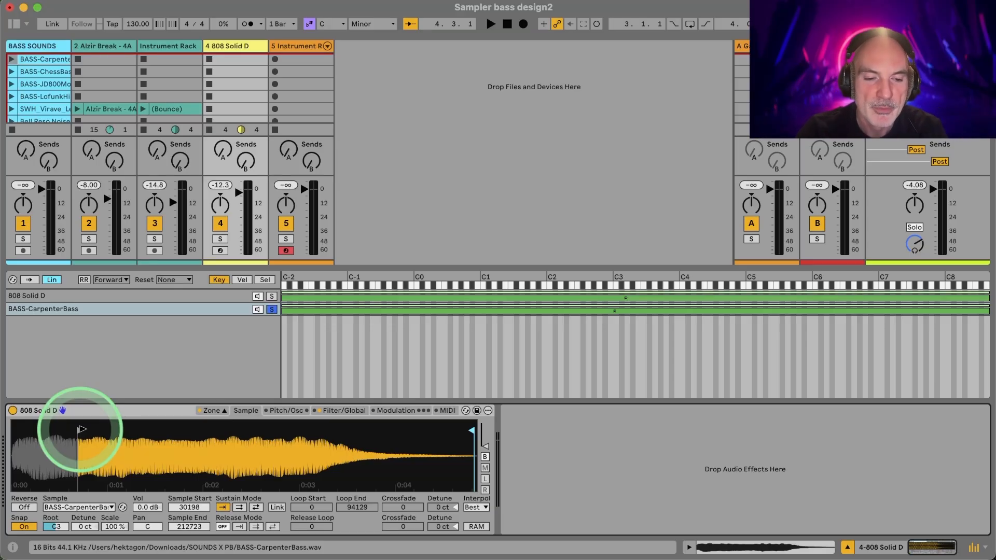
click(81, 430)
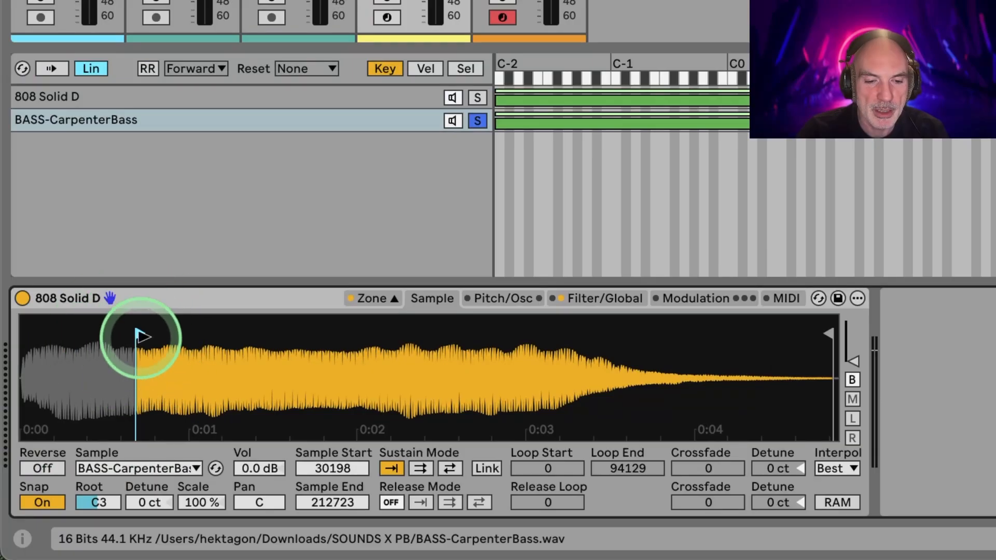
mouse_move(143, 336)
mouse_down()
mouse_move(428, 330)
mouse_move(351, 326)
mouse_up()
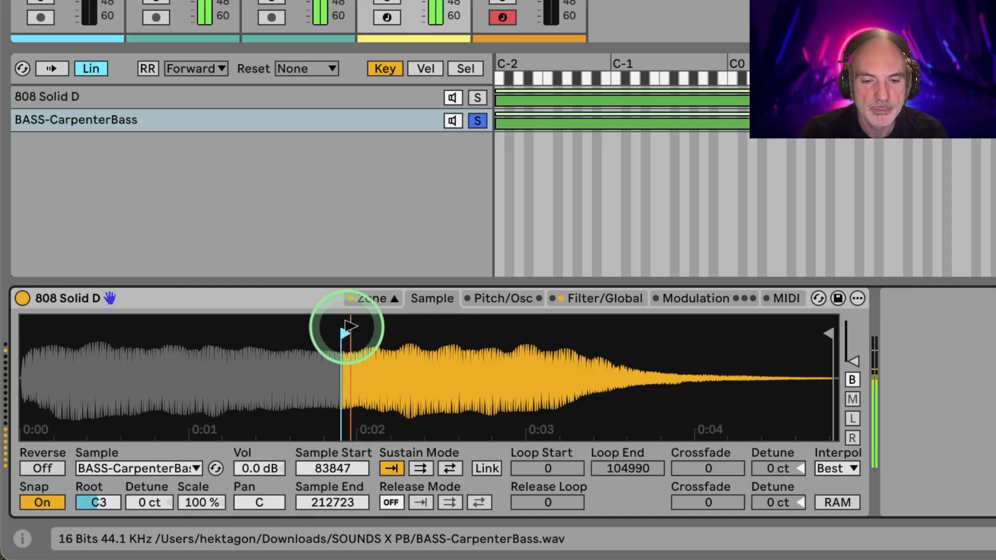
- Enable a forward sustain loop on BASS-CarpenterBass, link sample start to loop start, and set the loop from 96621 to 99985
click(420, 469)
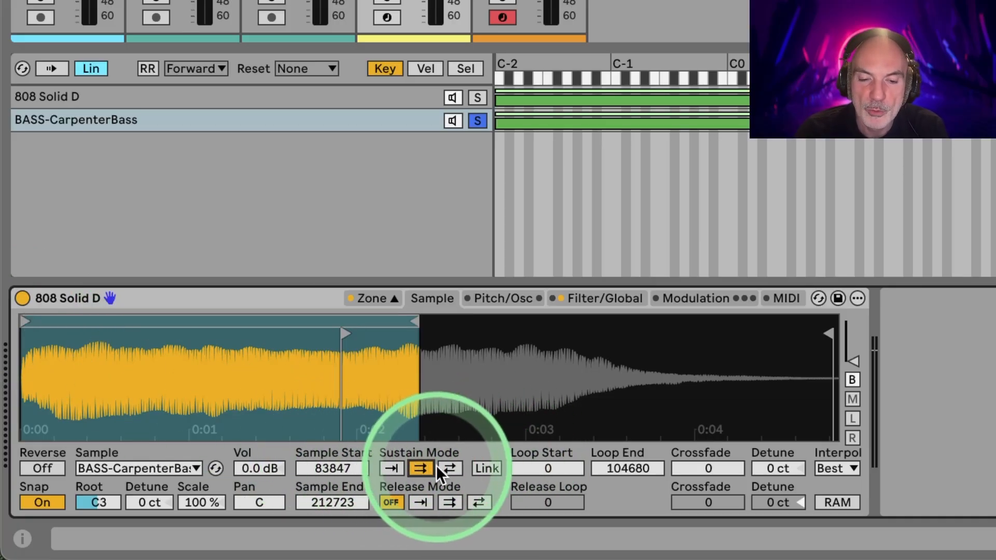
click(486, 468)
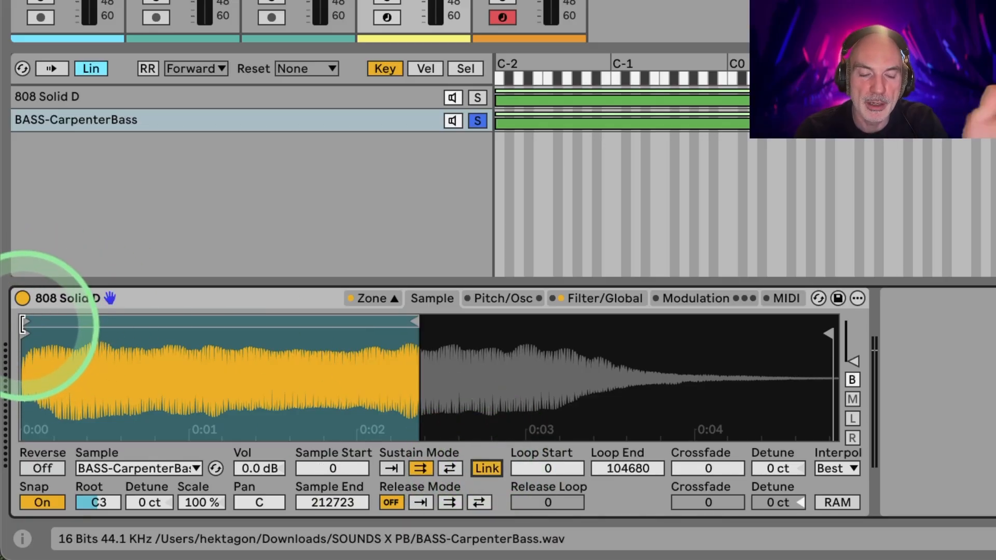
mouse_move(25, 325)
mouse_down()
mouse_move(378, 396)
mouse_move(396, 396)
mouse_move(399, 372)
mouse_move(400, 441)
mouse_up()
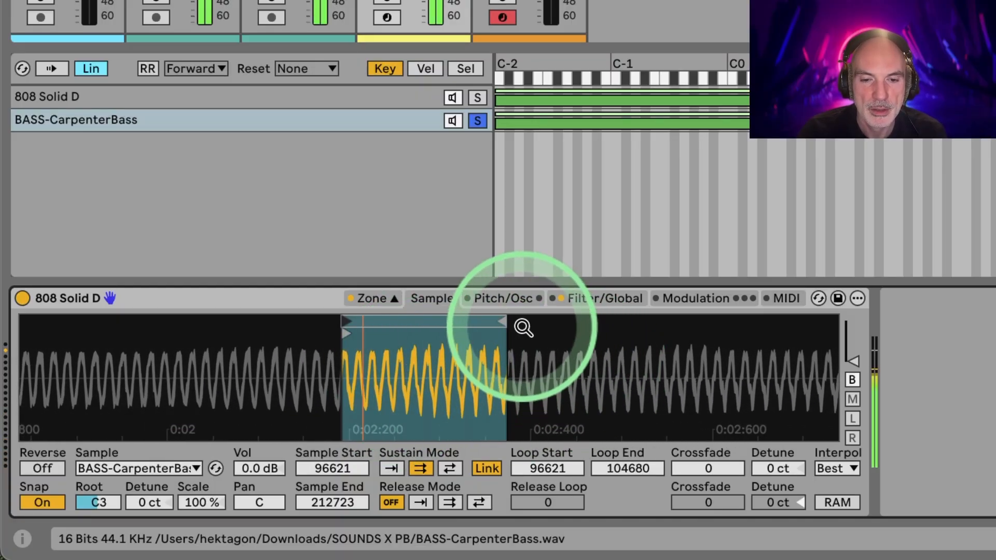
mouse_move(501, 322)
mouse_down()
mouse_move(400, 329)
mouse_move(407, 334)
mouse_up()
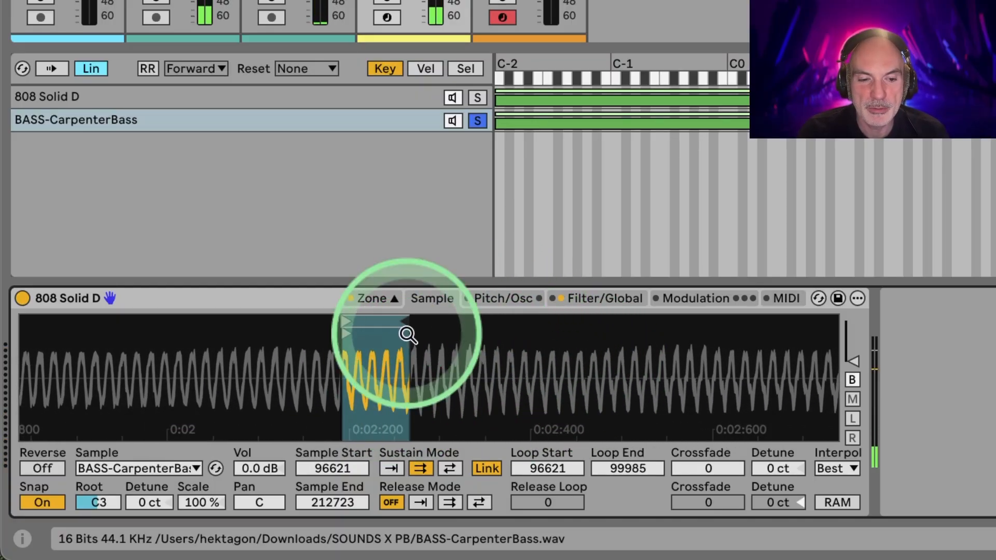
- Shorten the BASS-CarpenterBass loop to about two waveform cycles and move it to span 94600 to 95948
drag(357, 367, 357, 394)
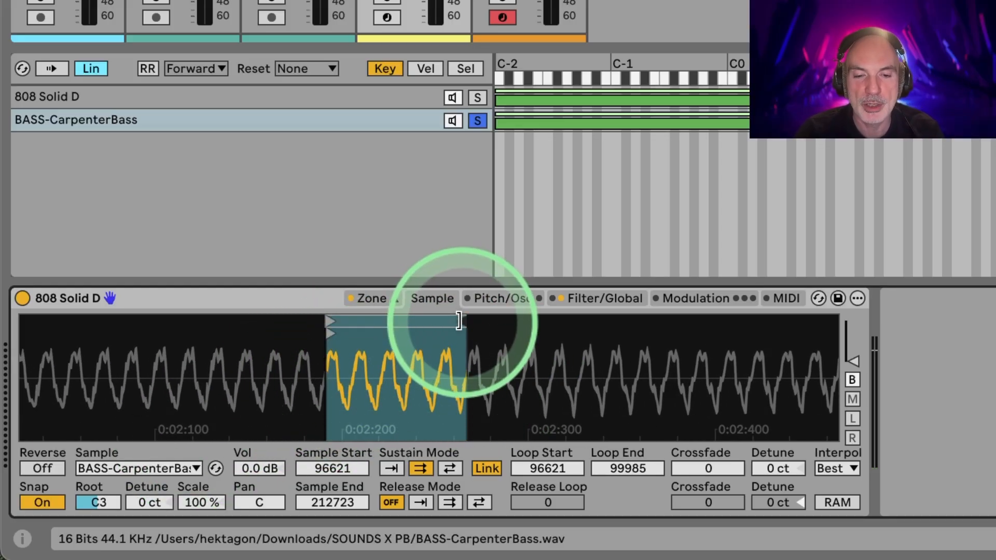
drag(458, 321, 367, 321)
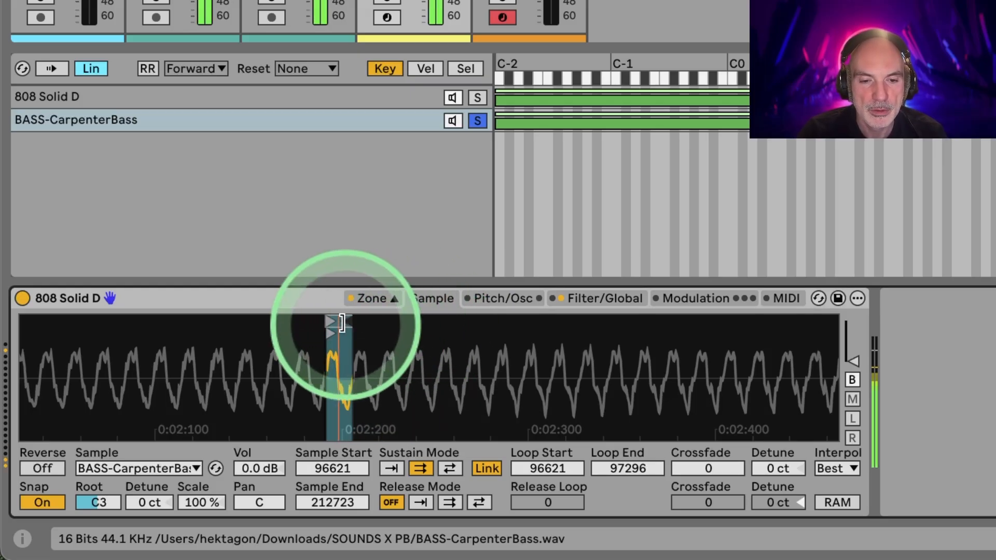
drag(347, 322, 242, 332)
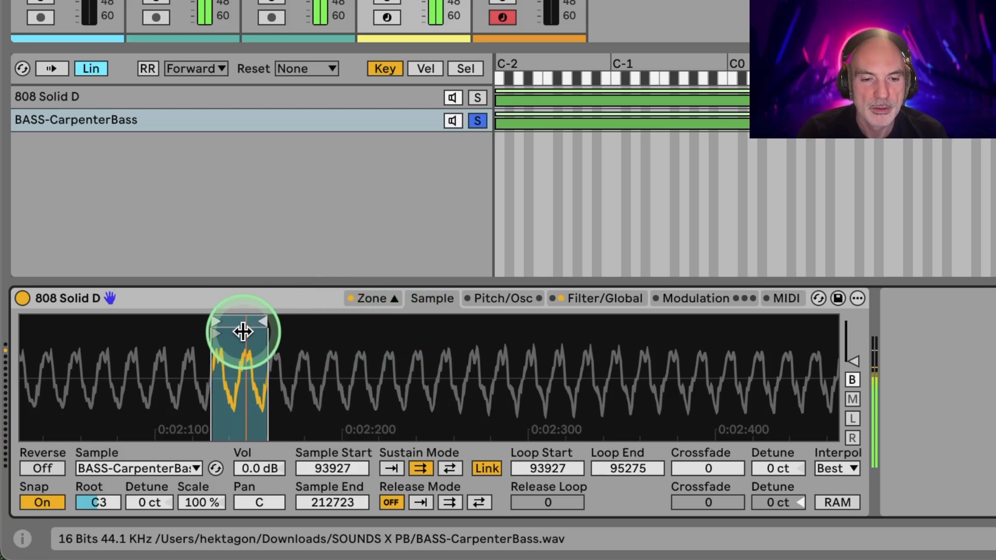
scroll(275, 391, left, 7)
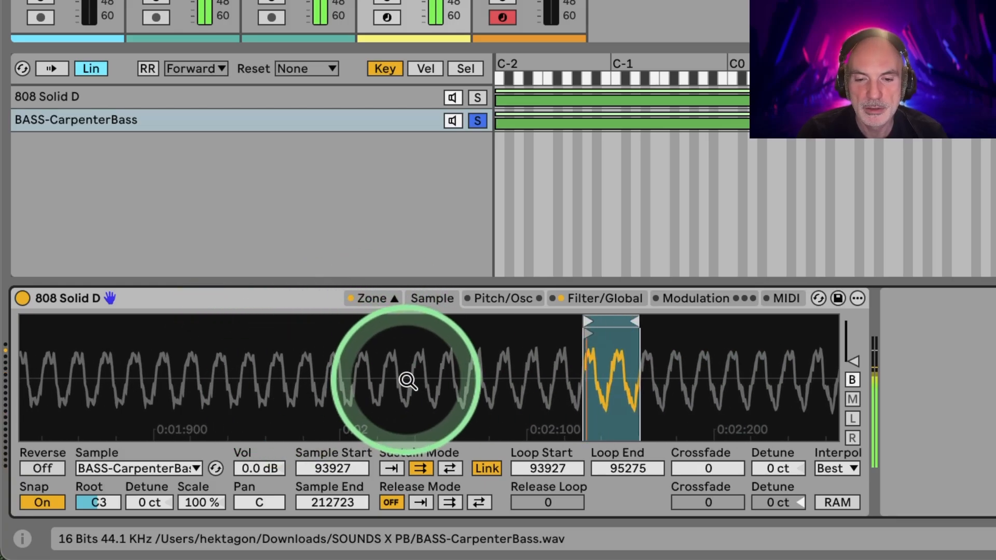
drag(491, 362, 492, 360)
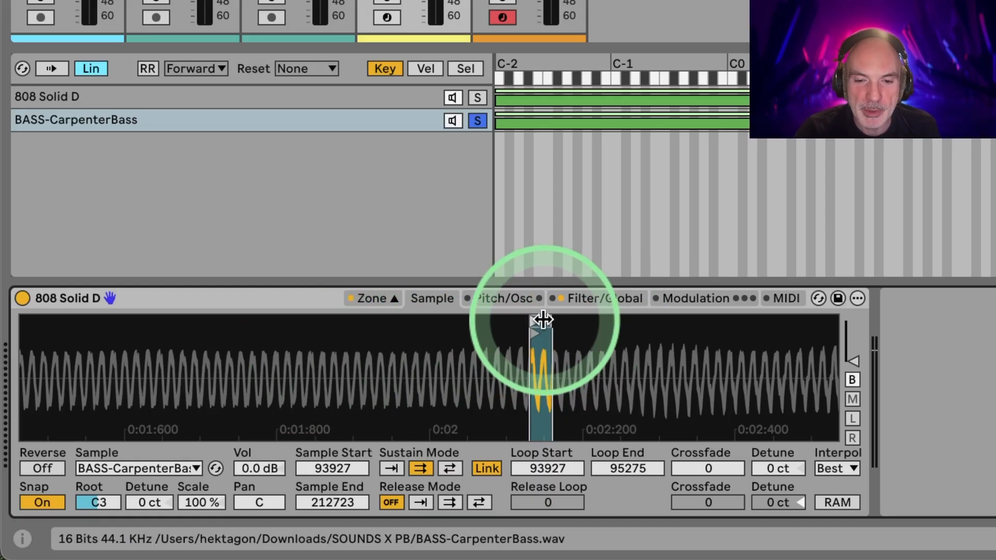
drag(539, 322, 553, 340)
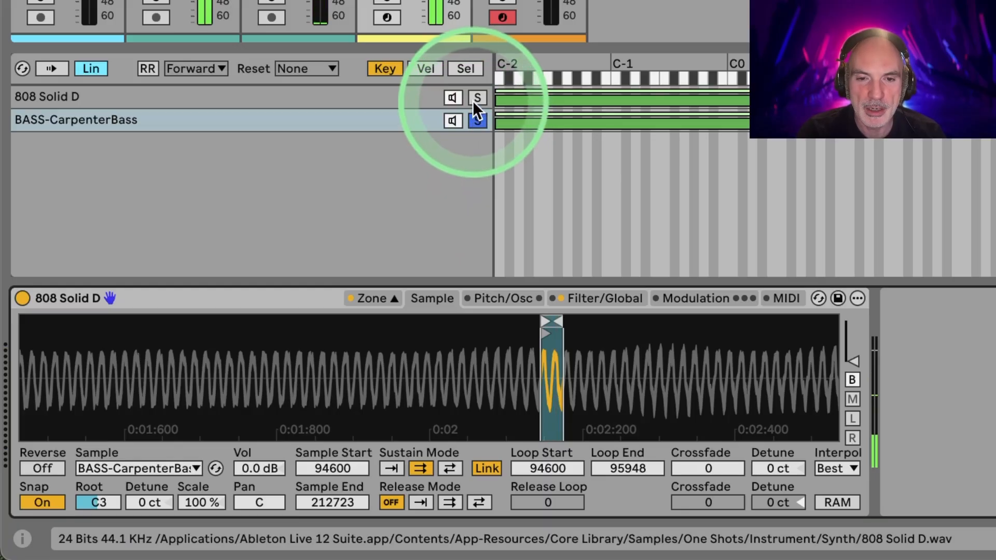
- Unsolo BASS-CarpenterBass to hear it with 808 Solid D, lower its sample volume to -2.3 dB, and stop playback
click(478, 121)
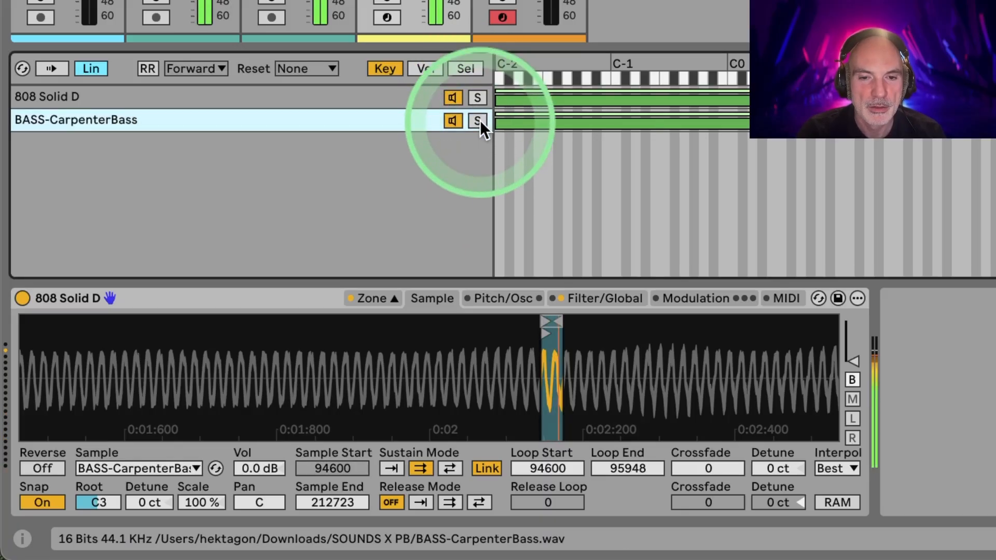
click(394, 207)
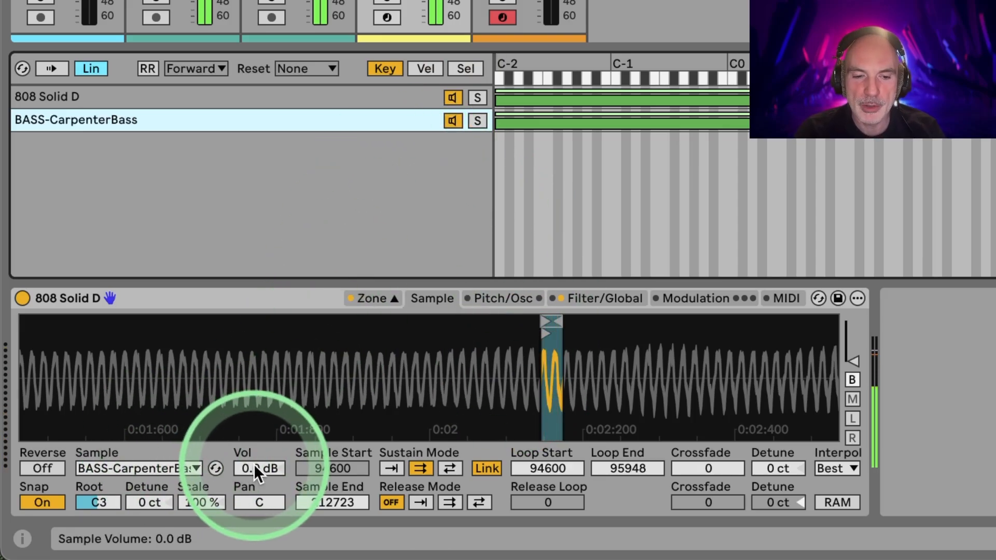
drag(255, 468, 256, 482)
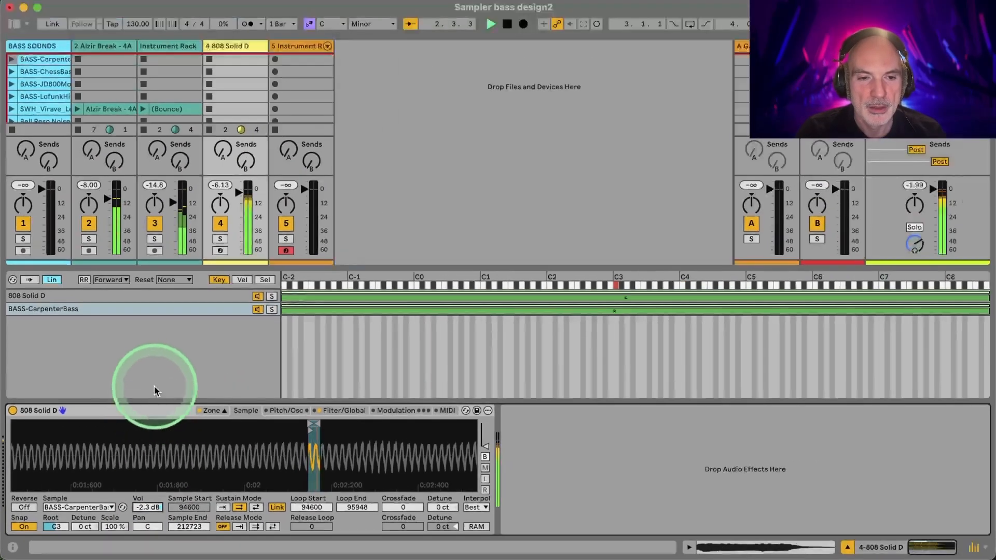
key(space)
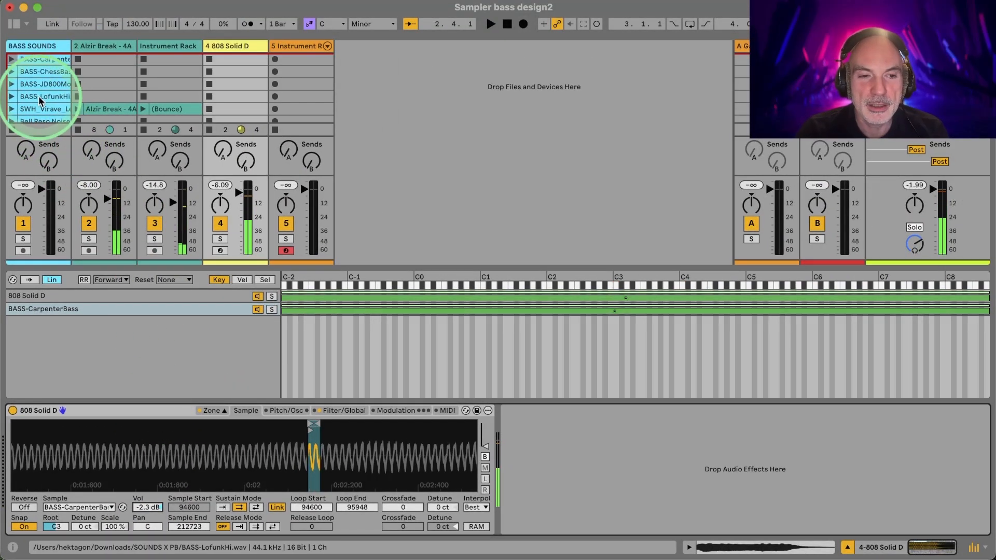
- Audition the BASS-LofunkHi, BASS-JD800 and BASS-ChessBass clips in the BASS SOUNDS track
scroll(31, 90, down, 3)
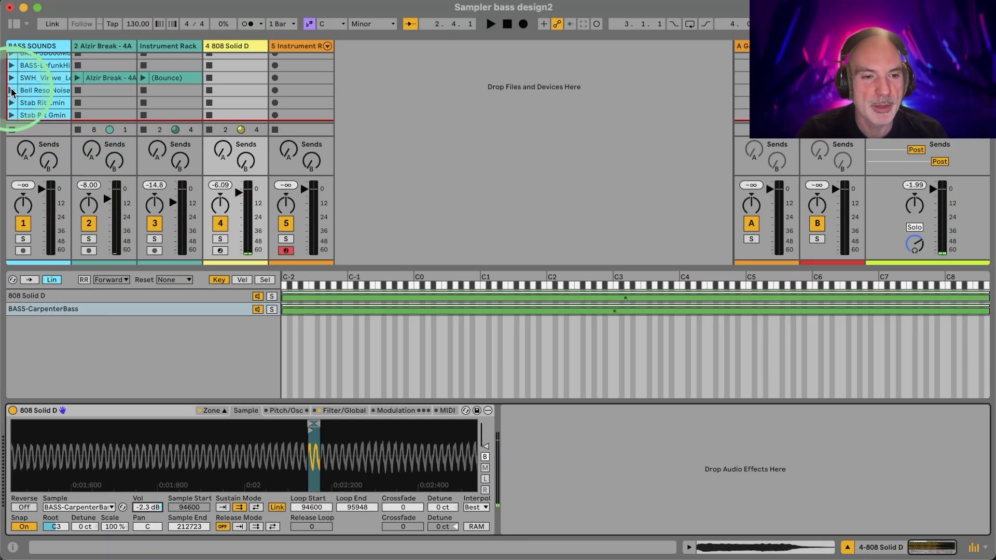
click(12, 70)
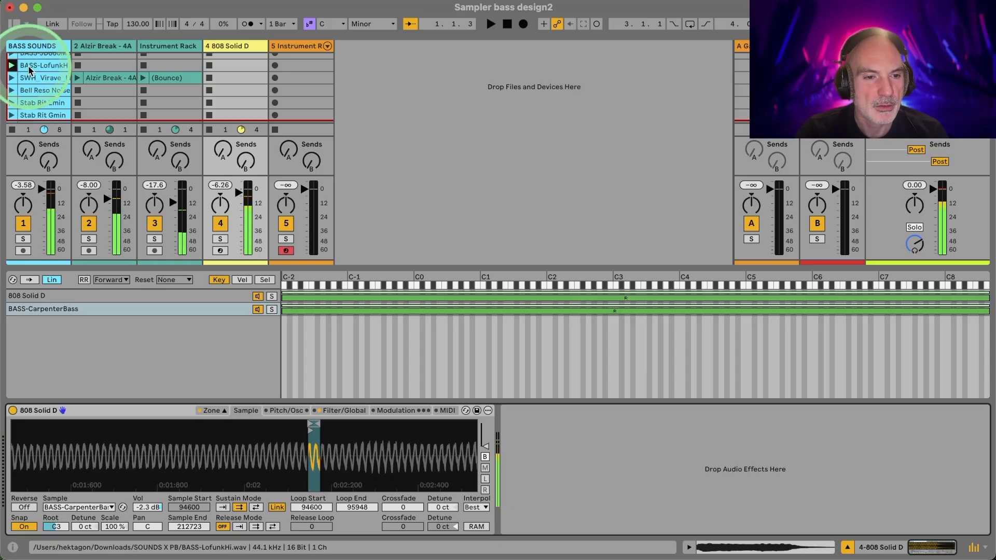
scroll(12, 78, up, 3)
click(11, 84)
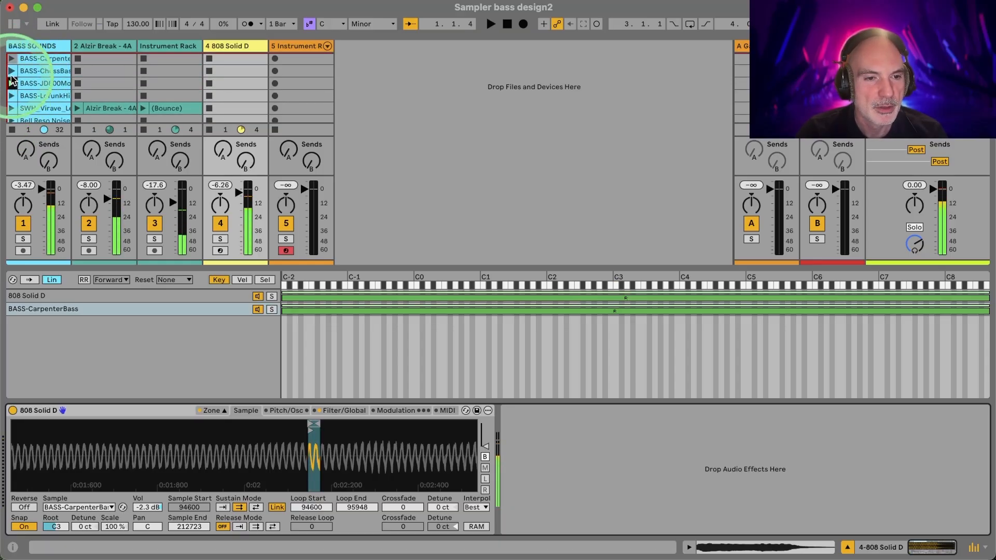
scroll(12, 86, down, 5)
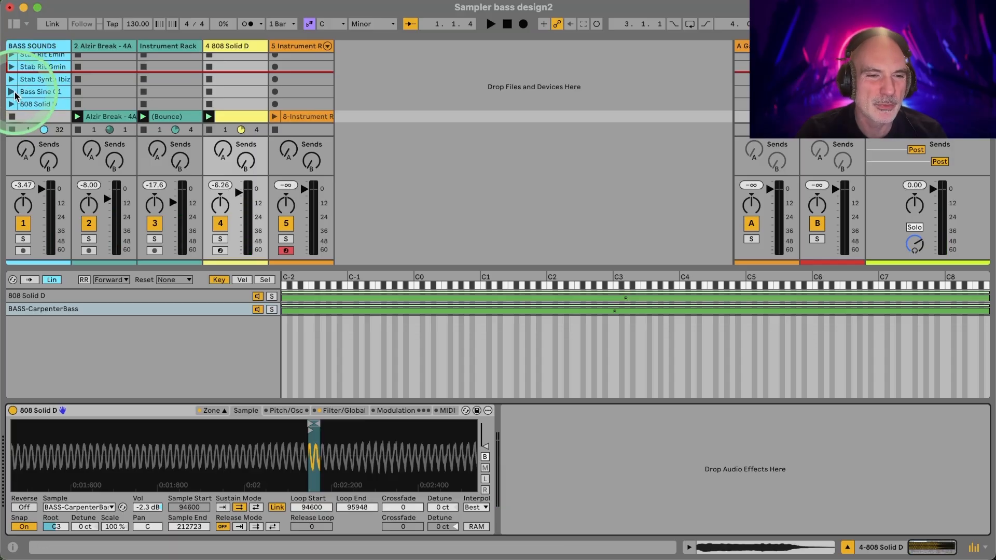
scroll(15, 95, up, 2)
scroll(18, 94, up, 5)
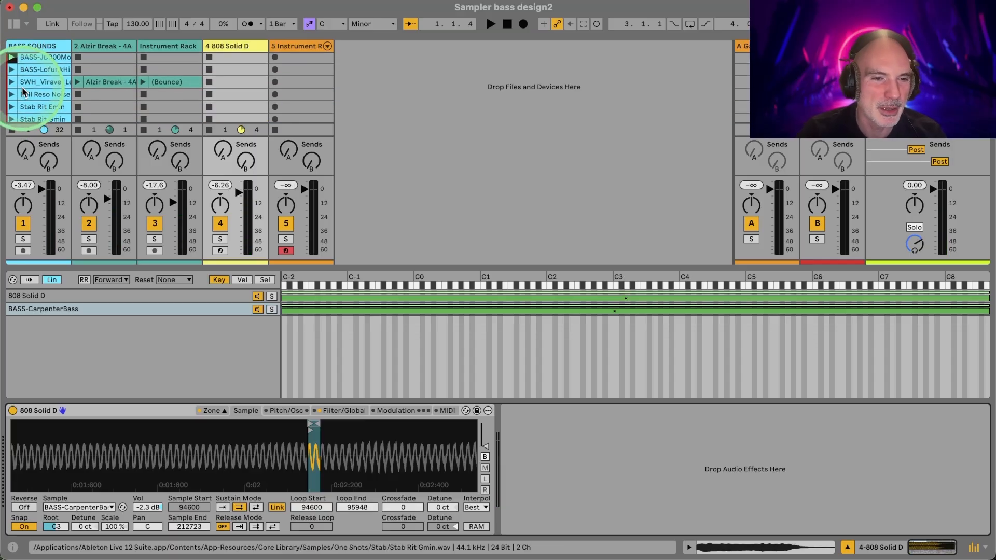
click(11, 71)
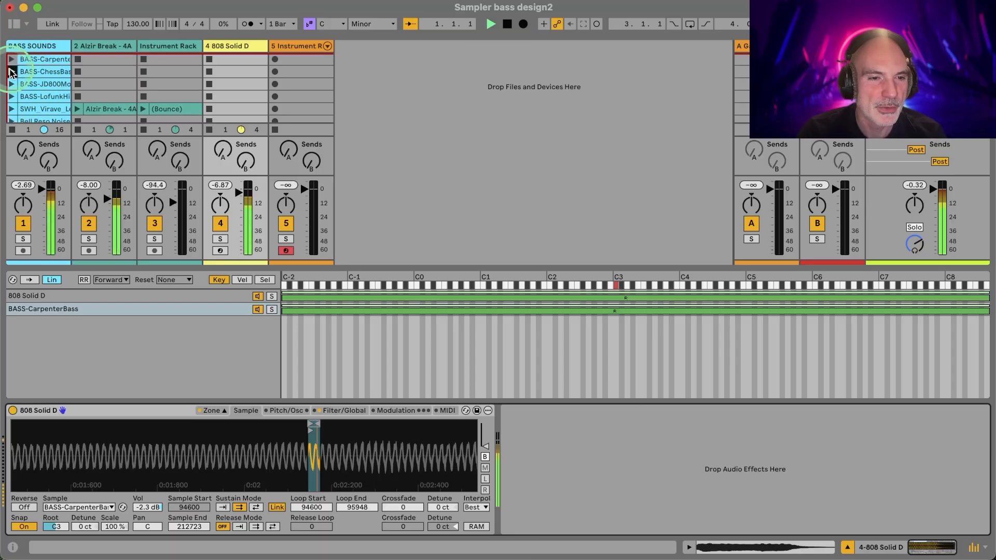
- Add the BASS-ChessBass sample as a third Sampler zone and solo it for playback
drag(30, 70, 144, 363)
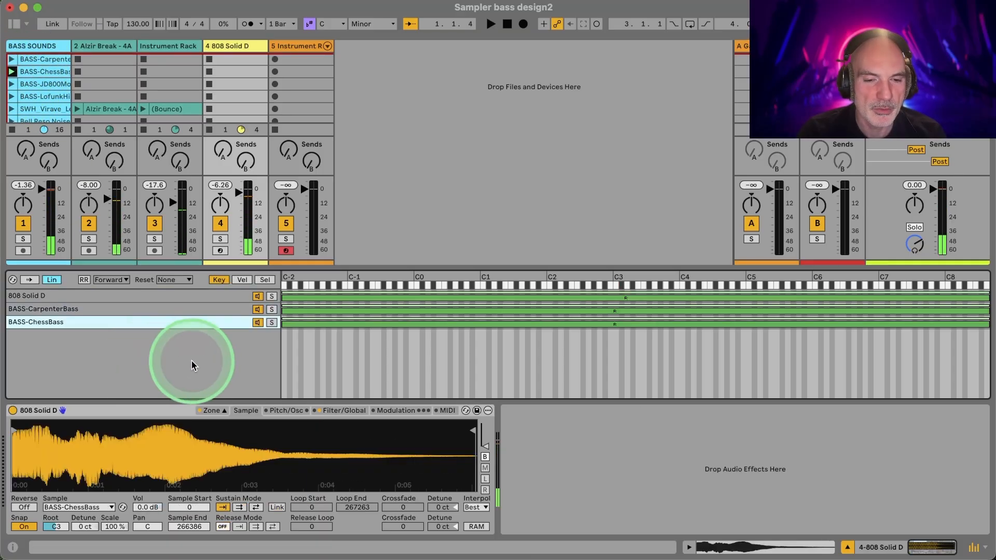
click(271, 323)
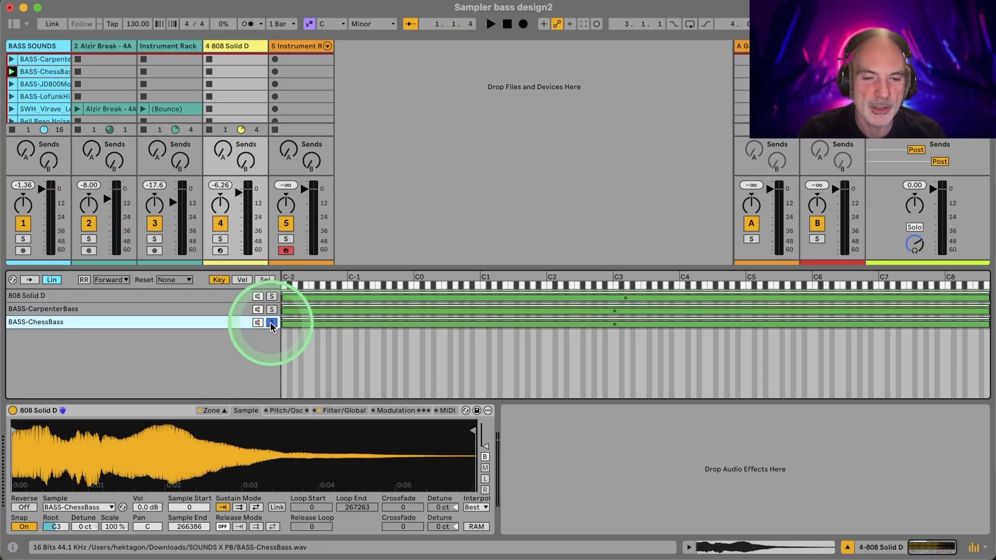
key(space)
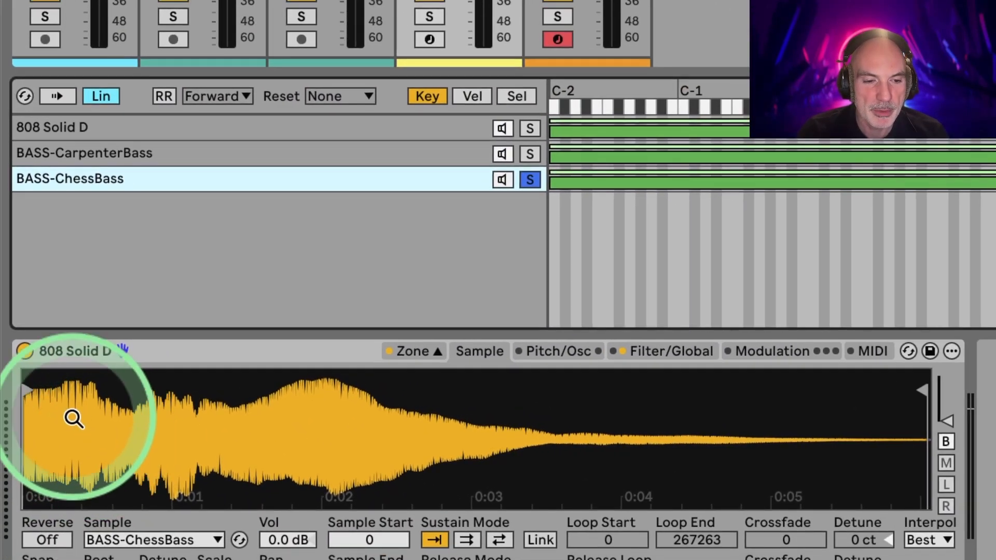
- Trim the BASS-ChessBass sample to start at 12446 and end at 22477
mouse_move(30, 386)
mouse_down()
mouse_move(151, 389)
mouse_move(46, 383)
mouse_move(72, 375)
mouse_up()
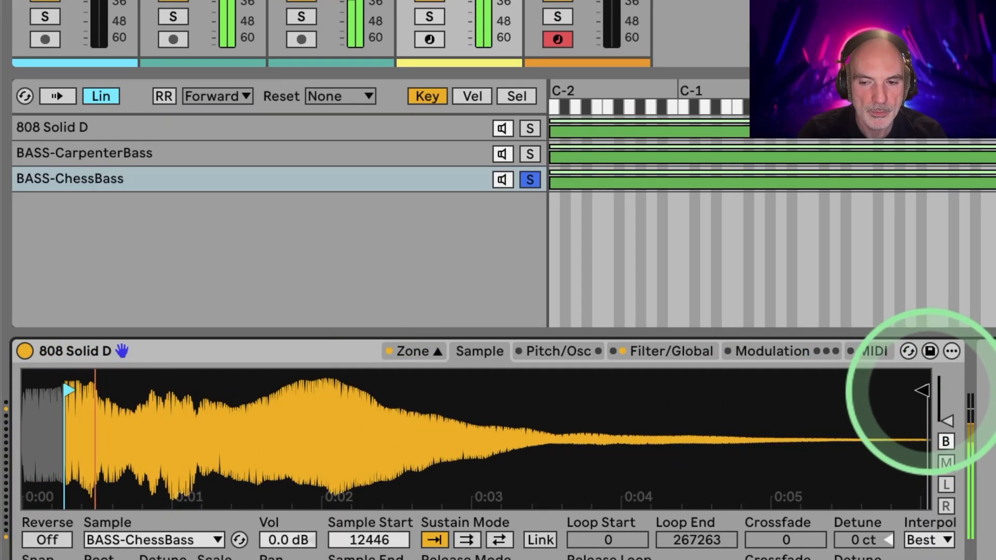
mouse_move(922, 390)
mouse_down()
mouse_move(328, 351)
mouse_move(99, 365)
mouse_up()
drag(90, 410, 172, 418)
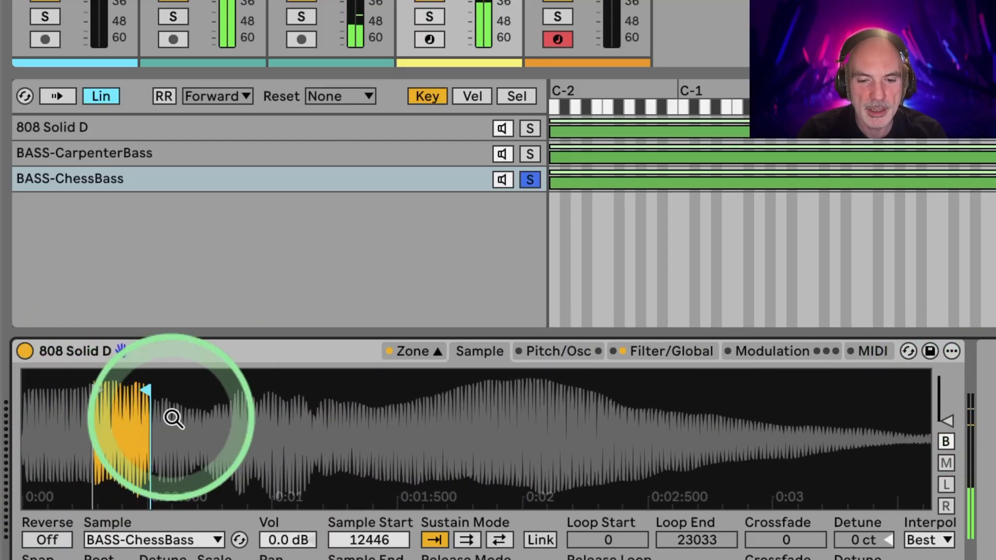
- Enable a linked forward sustain loop on BASS-ChessBass and narrow it to run from 17818 to 19160
click(466, 540)
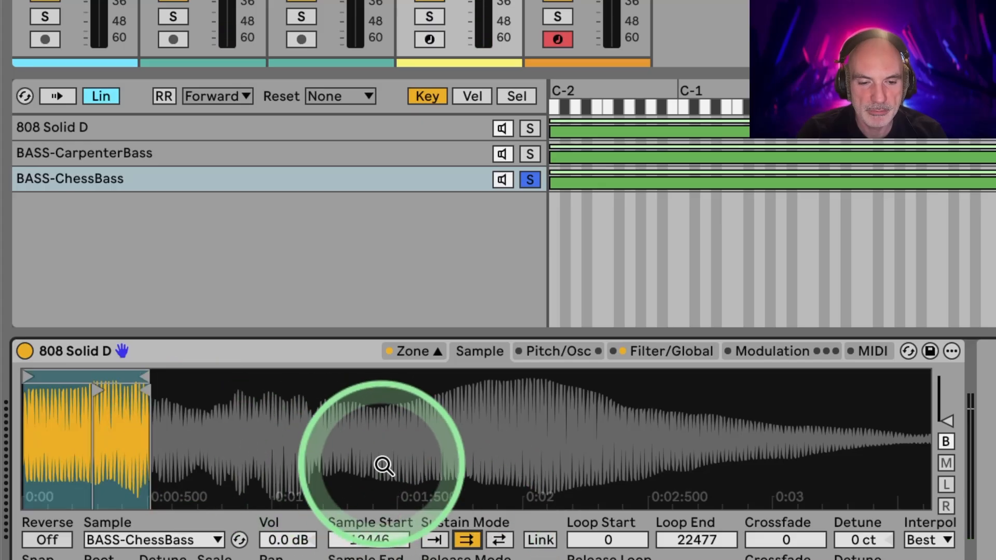
click(541, 540)
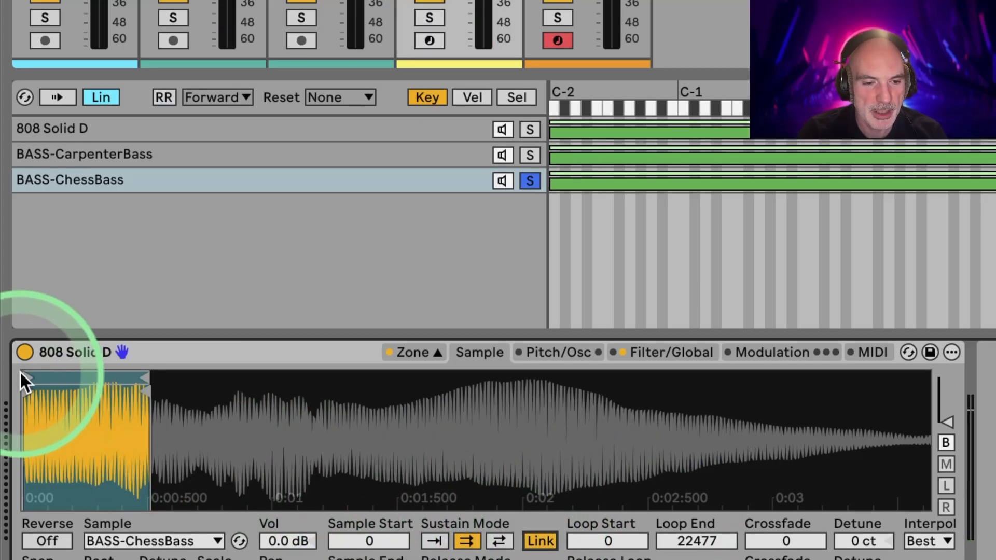
drag(23, 372, 106, 371)
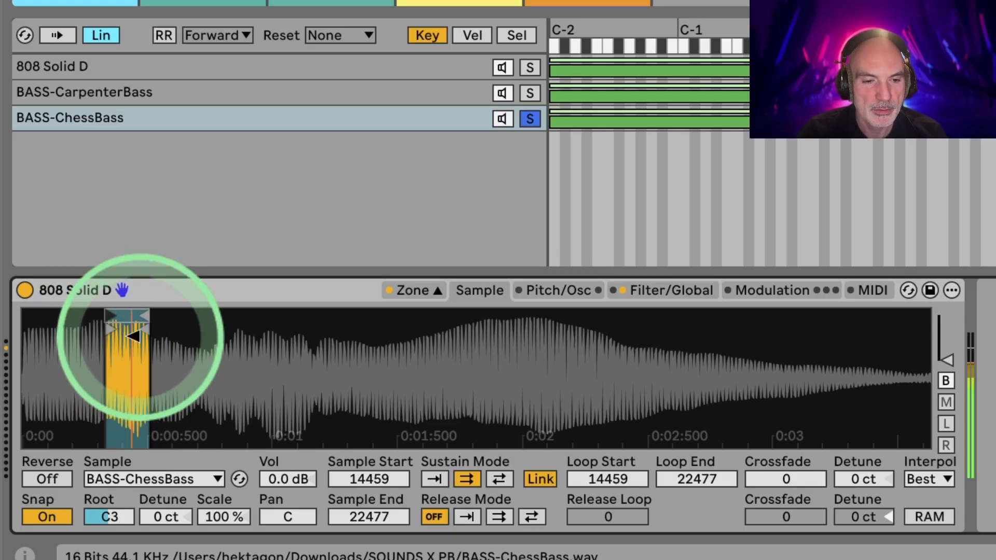
mouse_move(142, 317)
mouse_down()
mouse_move(92, 317)
mouse_move(204, 333)
mouse_move(134, 323)
mouse_move(130, 347)
mouse_move(142, 340)
mouse_move(102, 374)
mouse_up()
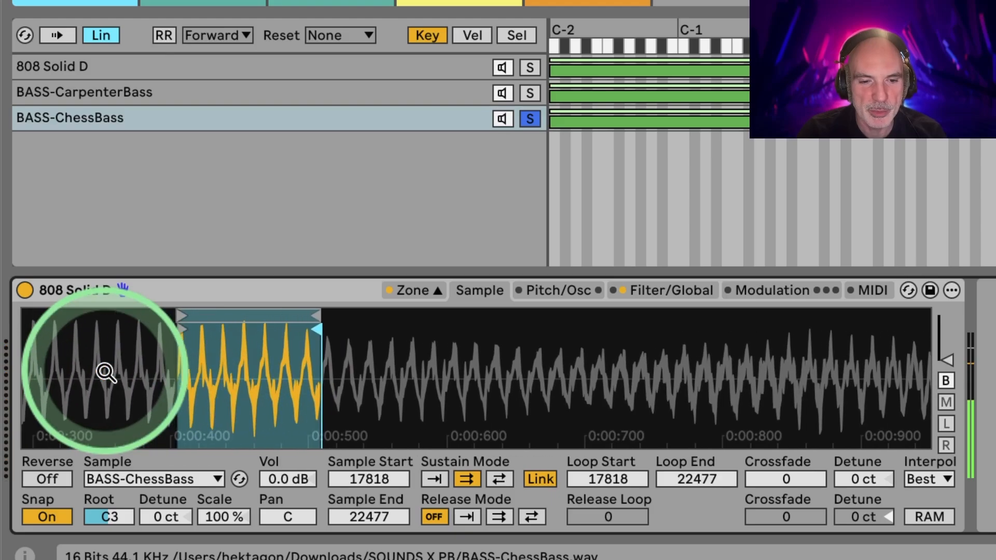
drag(311, 314, 219, 314)
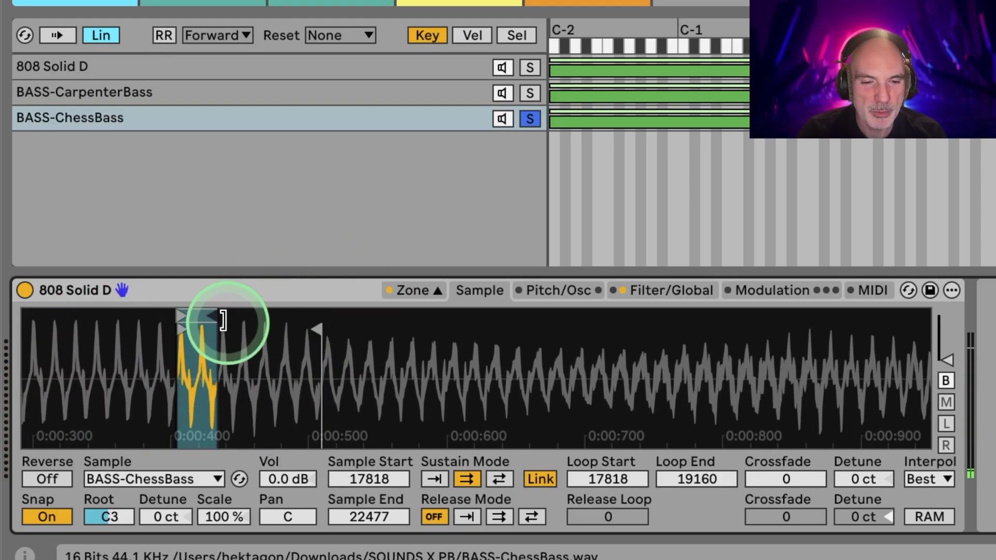
- Solo the BASS-CarpenterBass and 808 Solid D zones alongside BASS-ChessBass, and slightly lower the 808 Solid D track volume
drag(199, 370, 260, 337)
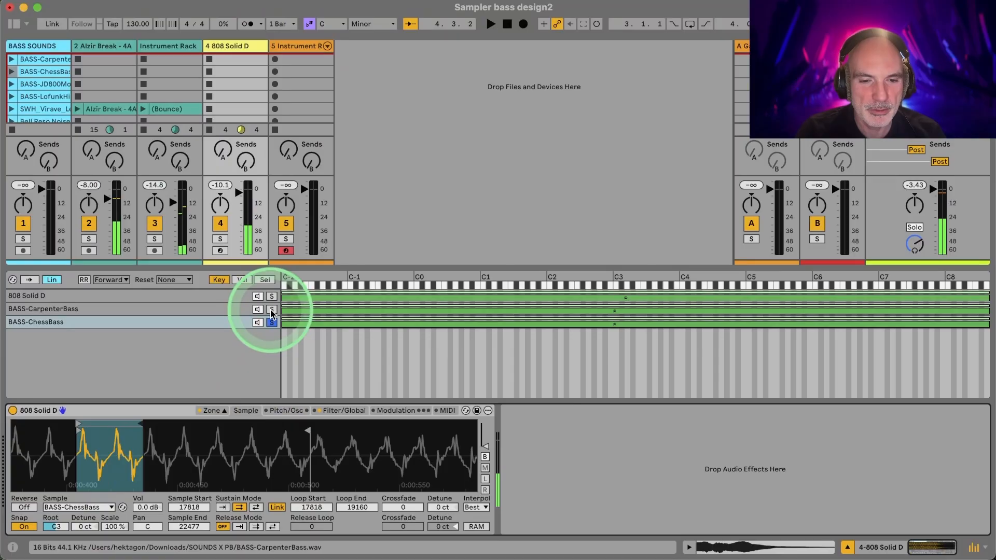
click(272, 310)
click(272, 297)
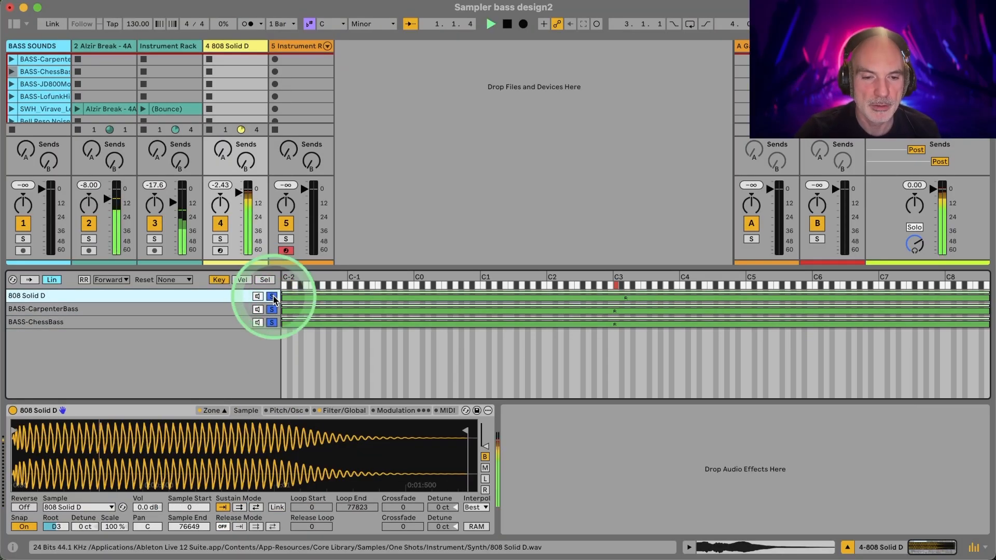
click(169, 323)
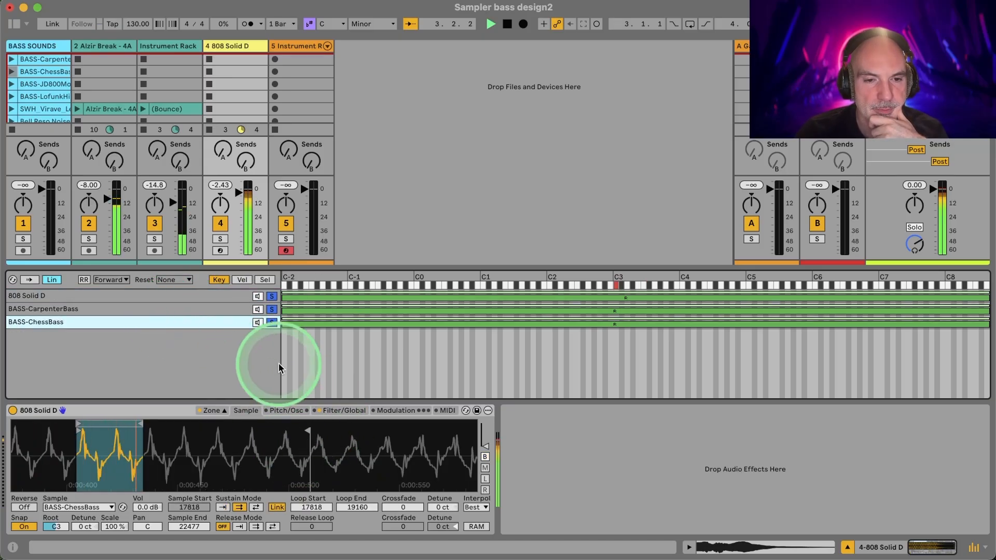
click(239, 192)
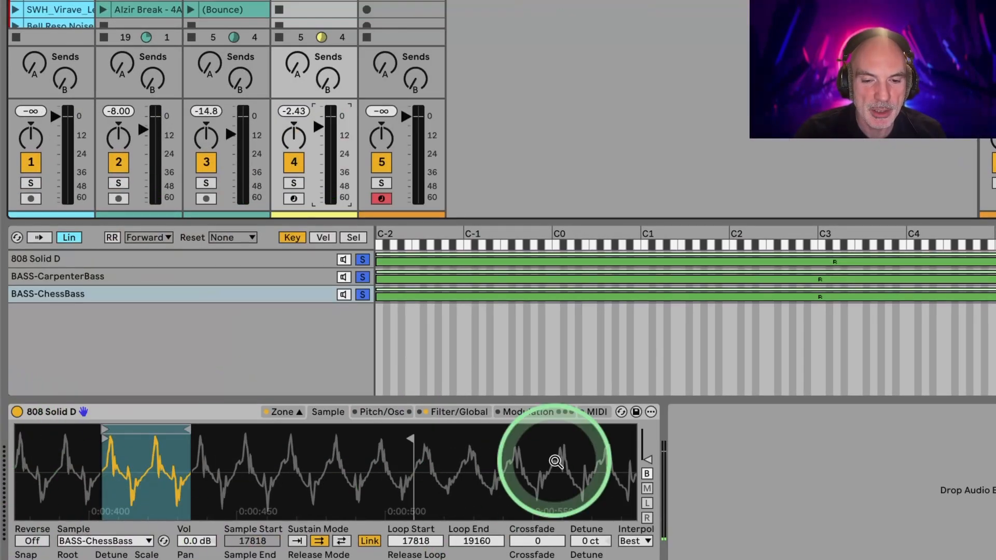
- Set the low-pass filter to the MS2 circuit with a 285 Hz cutoff and 57 % resonance
click(459, 412)
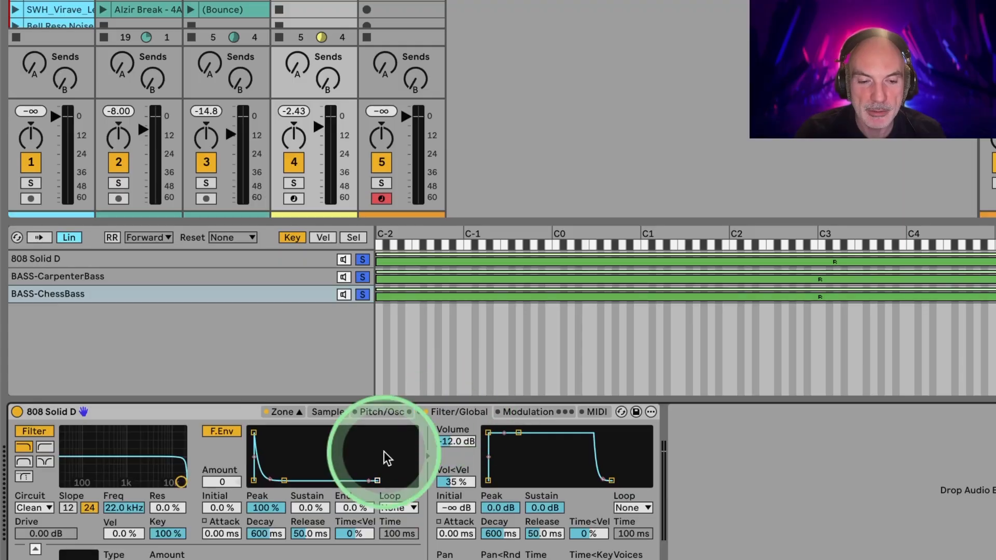
drag(180, 481, 107, 461)
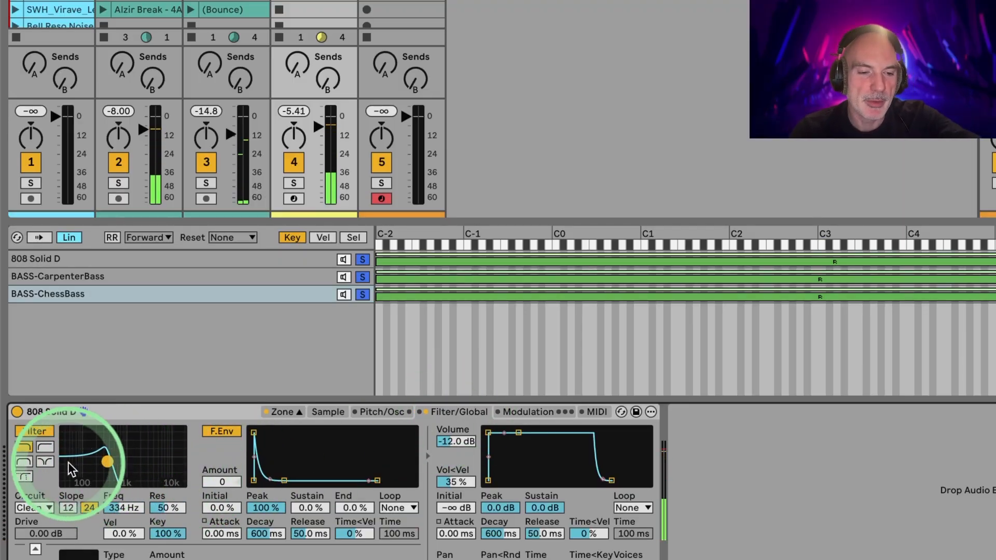
click(39, 513)
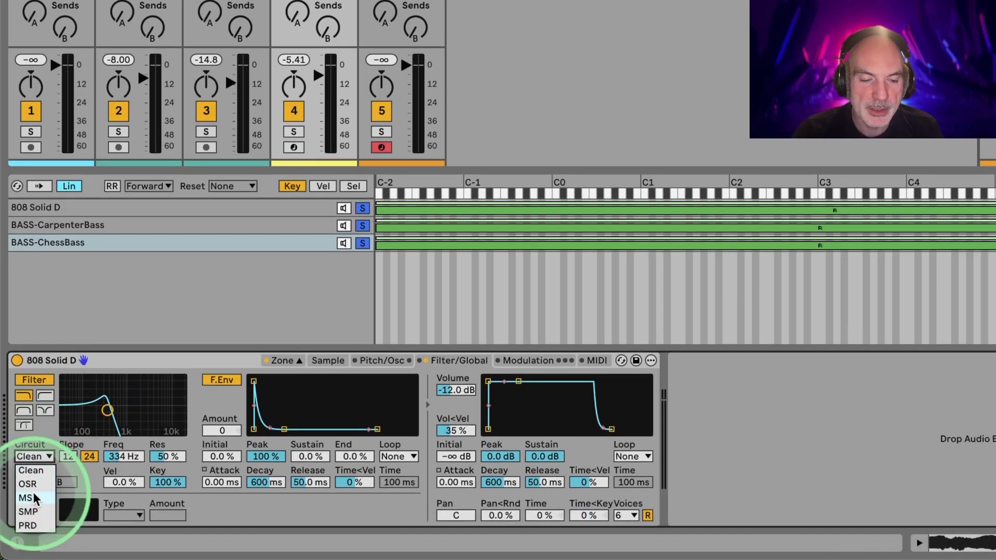
click(34, 498)
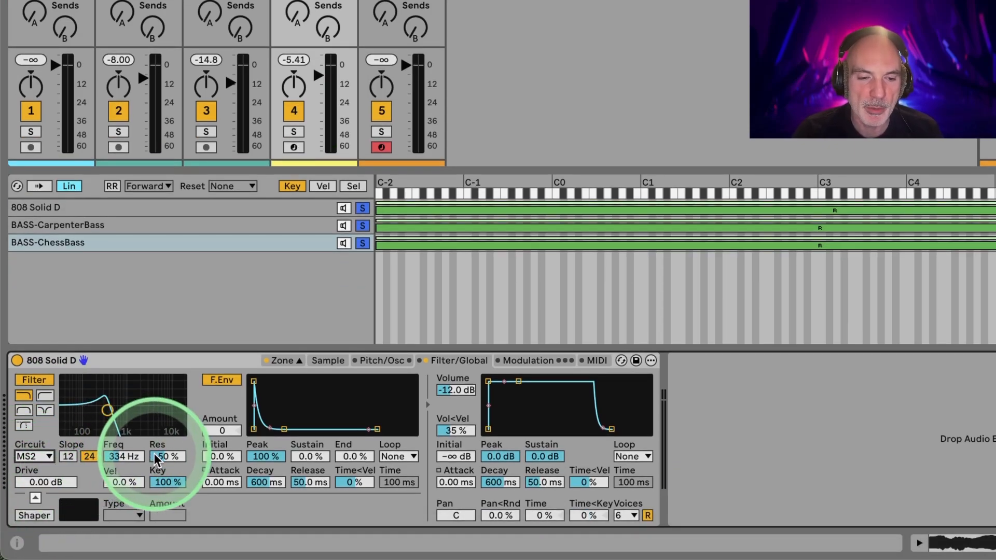
drag(157, 454, 157, 445)
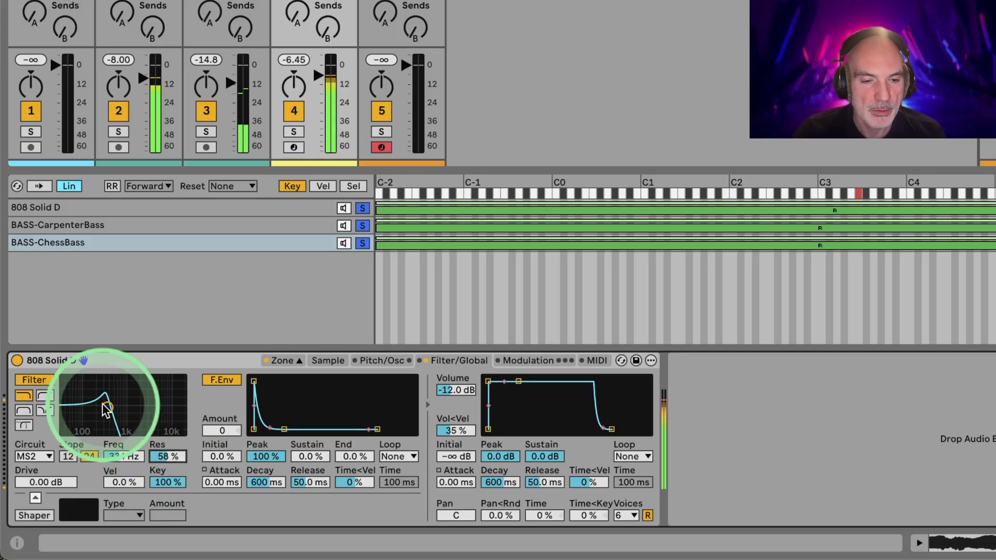
drag(106, 409, 95, 408)
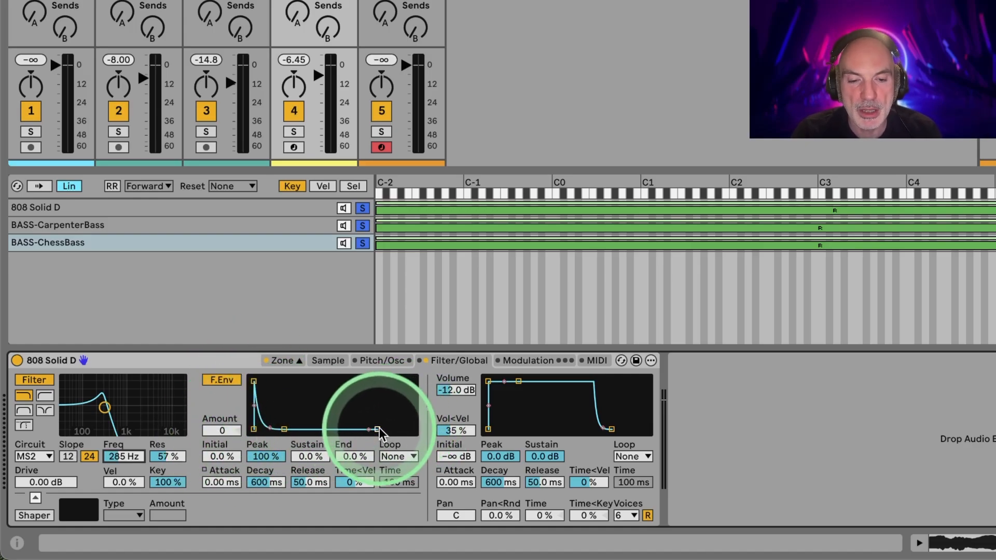
- Set the filter envelope's amount to 72, release to 60.0 s and decay to 481 ms
drag(313, 493, 292, 459)
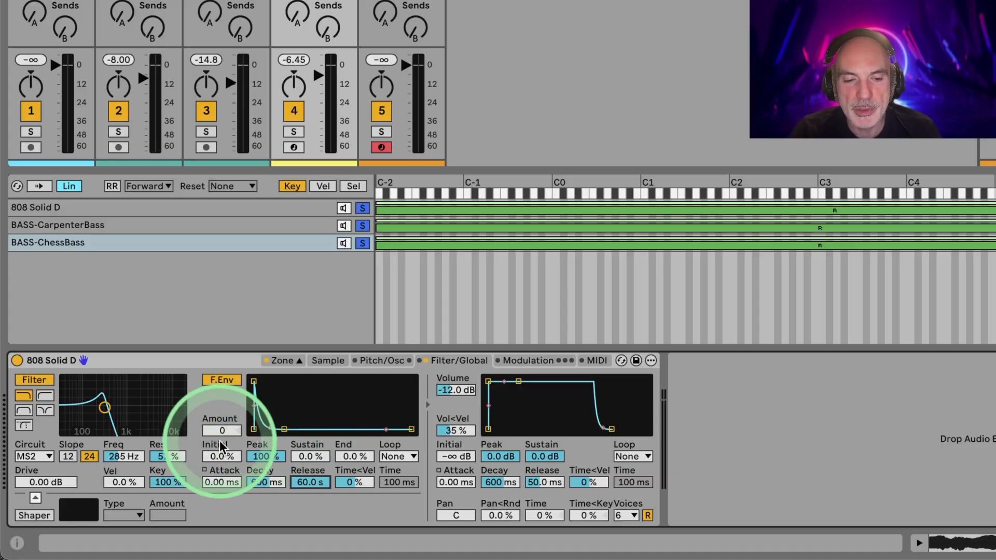
mouse_move(223, 436)
mouse_down()
mouse_move(233, 407)
mouse_move(215, 400)
mouse_move(220, 430)
mouse_up()
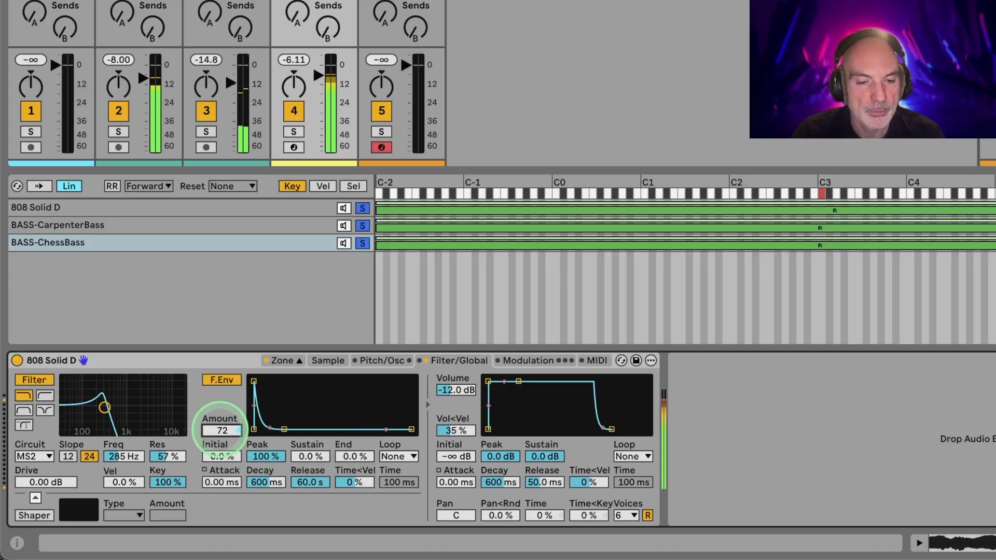
drag(283, 429, 281, 430)
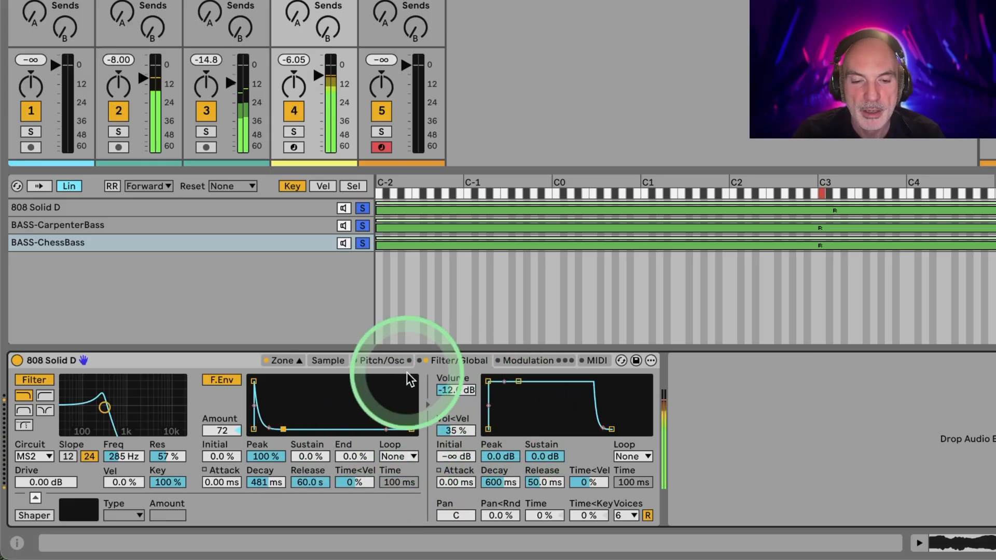
- Enable Sampler's FM oscillator and switch off the filter to hear the modulation unfiltered
click(367, 361)
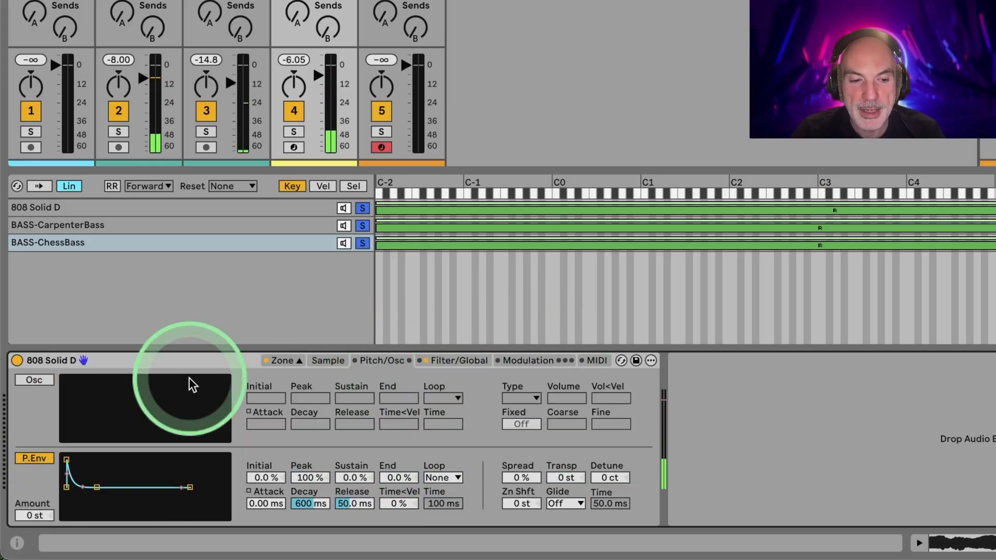
click(34, 380)
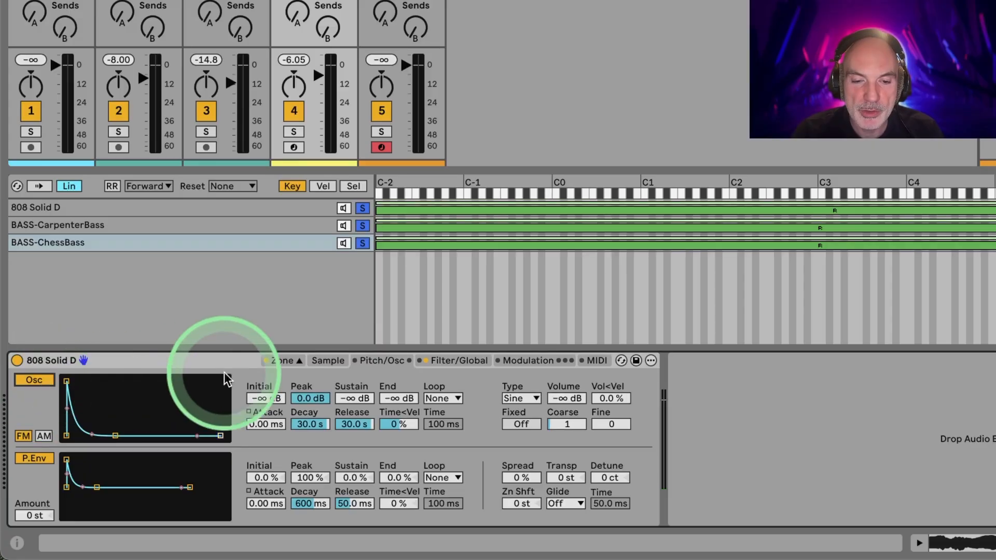
click(443, 362)
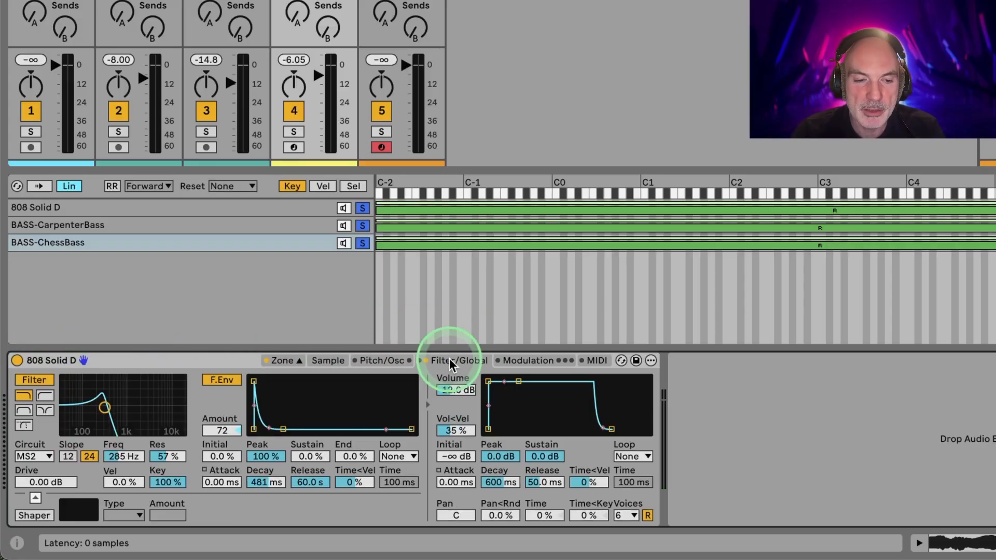
click(50, 382)
click(367, 361)
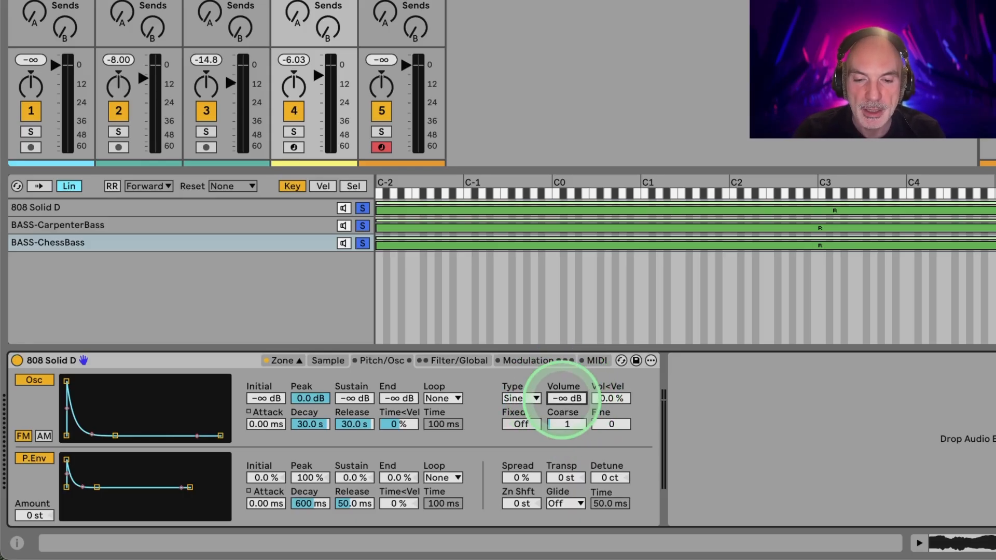
- Shape the FM oscillator's envelope to 2.25 s decay and -18 dB sustain, with Coarse at 0.5 and volume at -19 dB
click(563, 399)
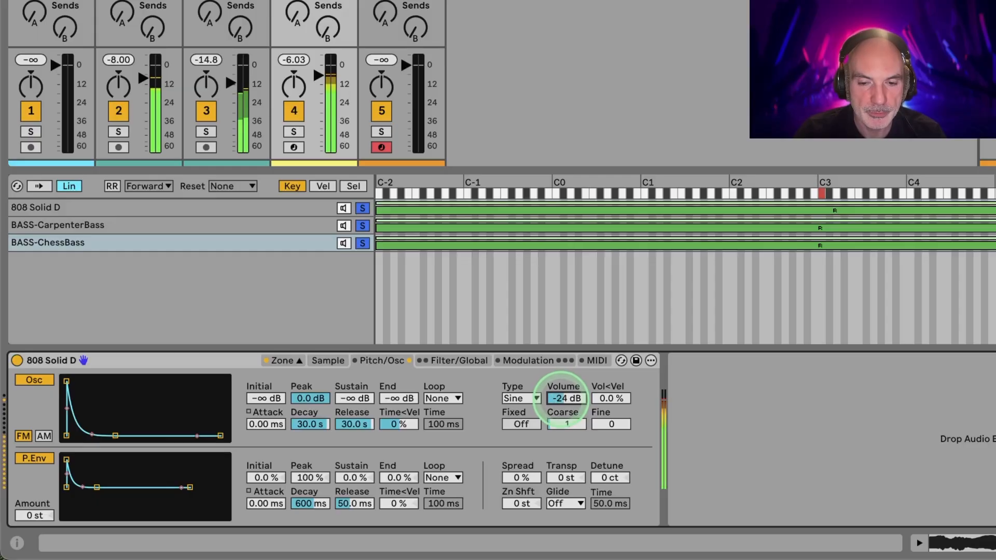
drag(116, 435, 103, 406)
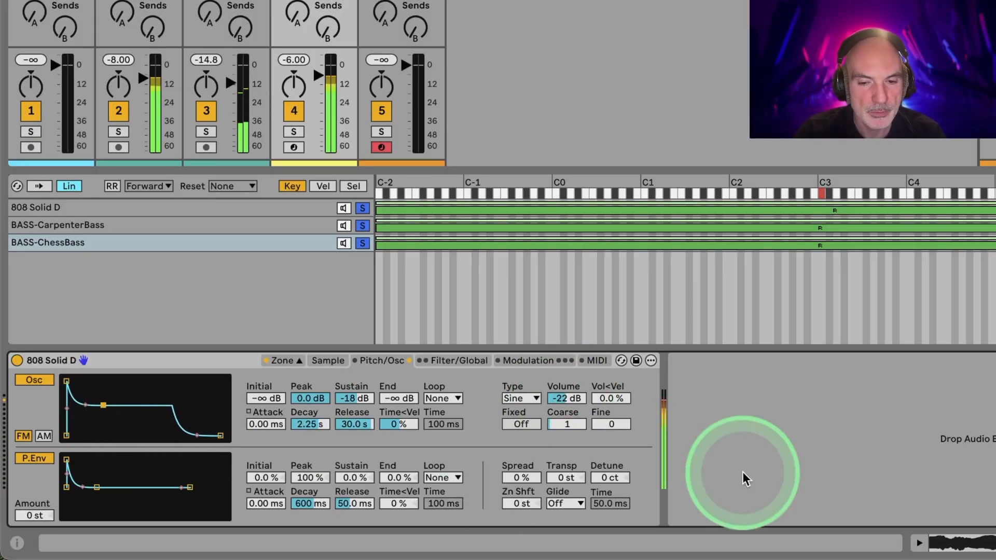
drag(564, 400, 564, 400)
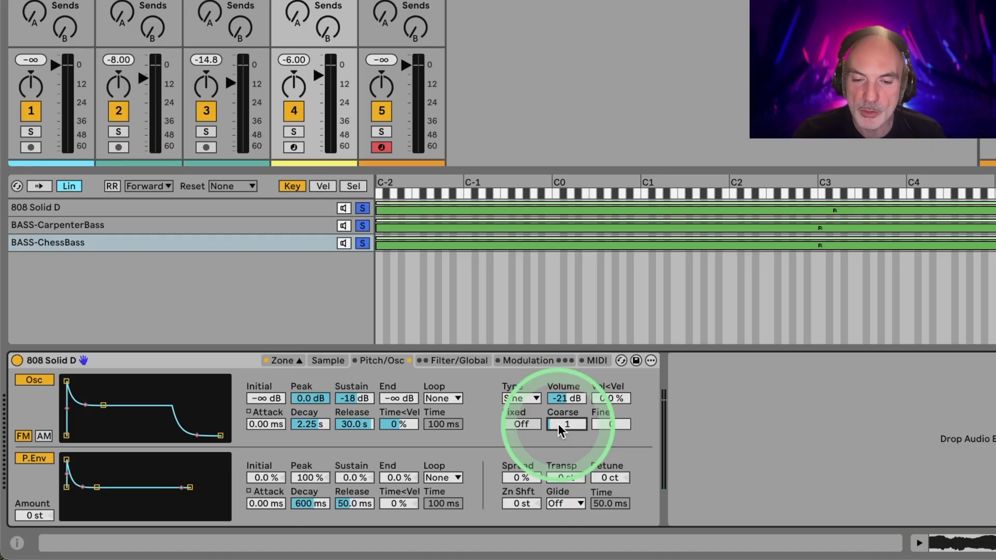
drag(566, 398, 565, 408)
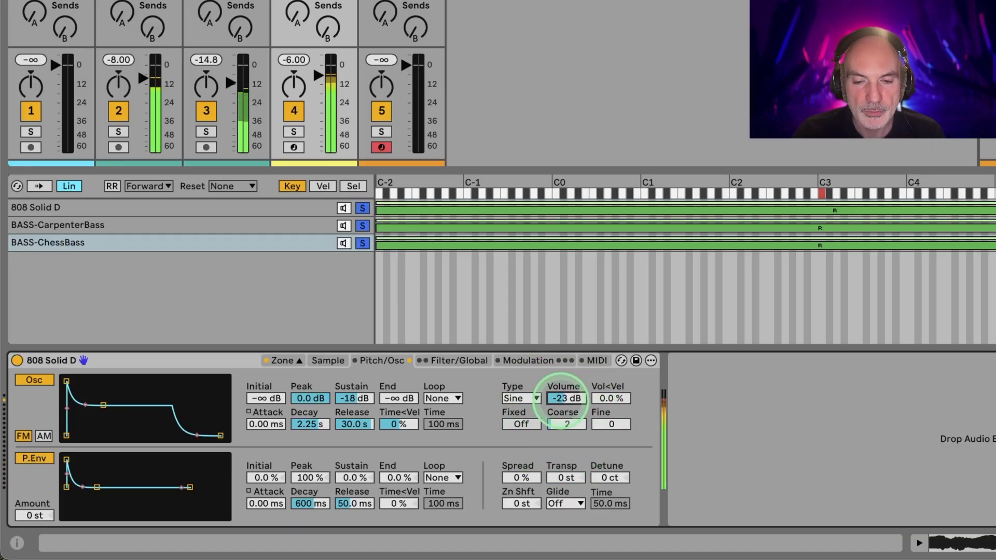
click(565, 426)
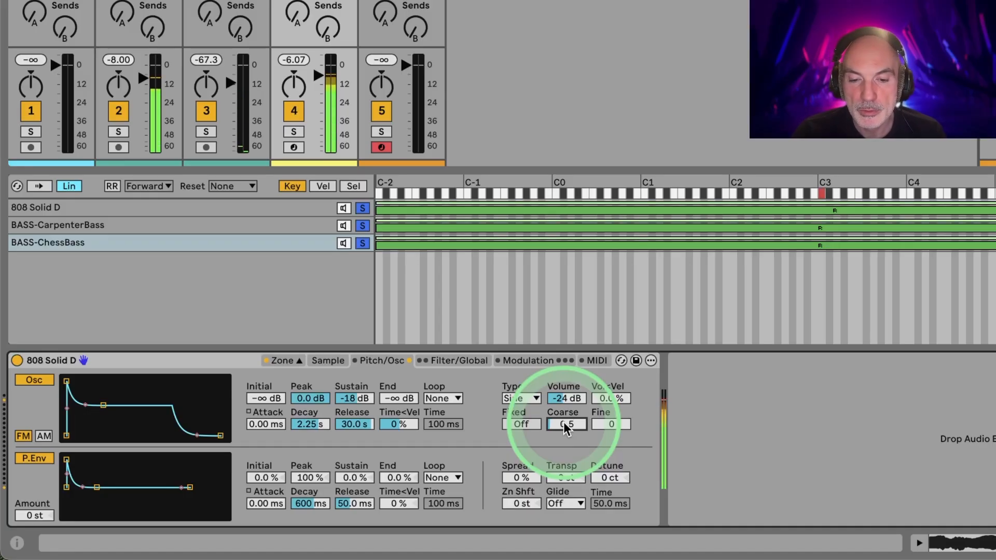
drag(564, 396, 564, 425)
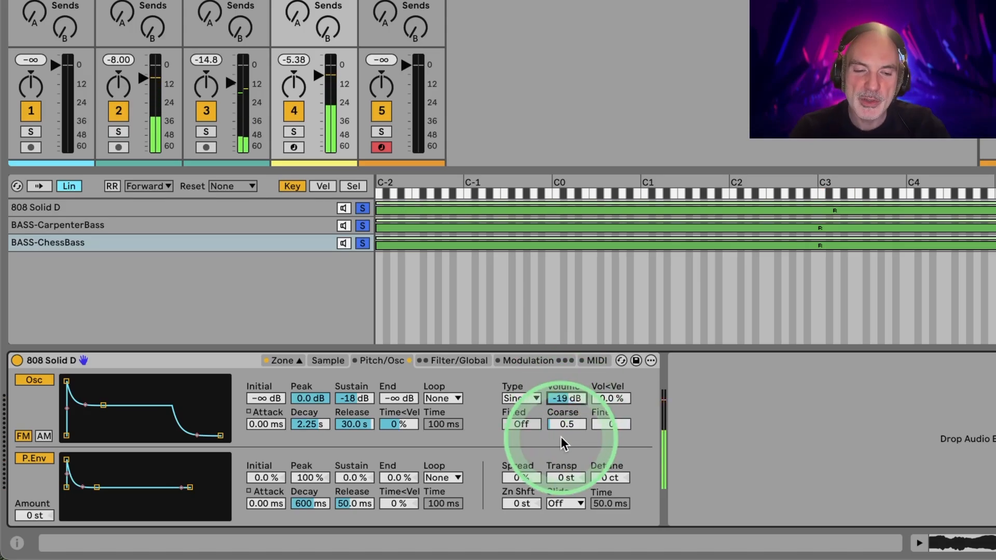
- Switch the filter back on and lengthen its envelope decay to 584 ms
click(457, 360)
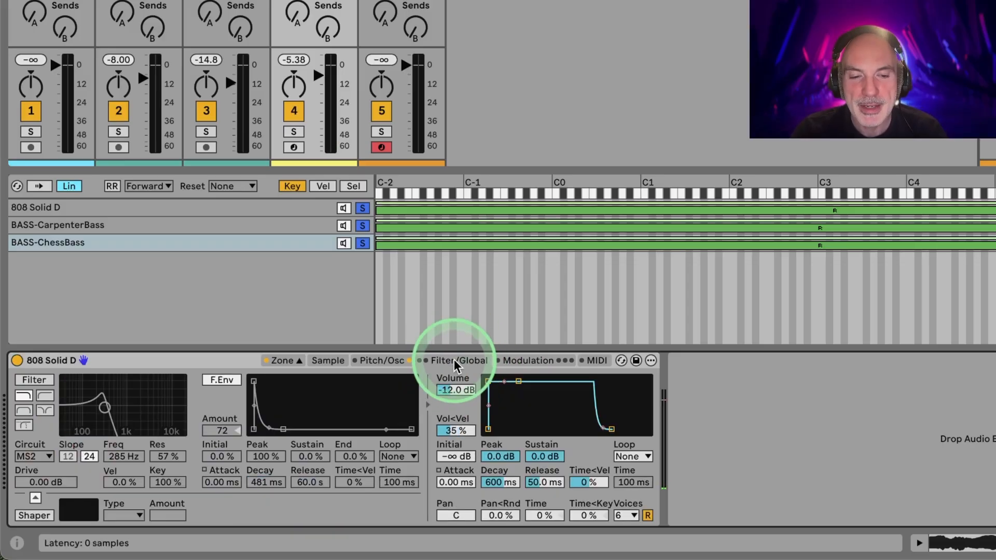
click(30, 381)
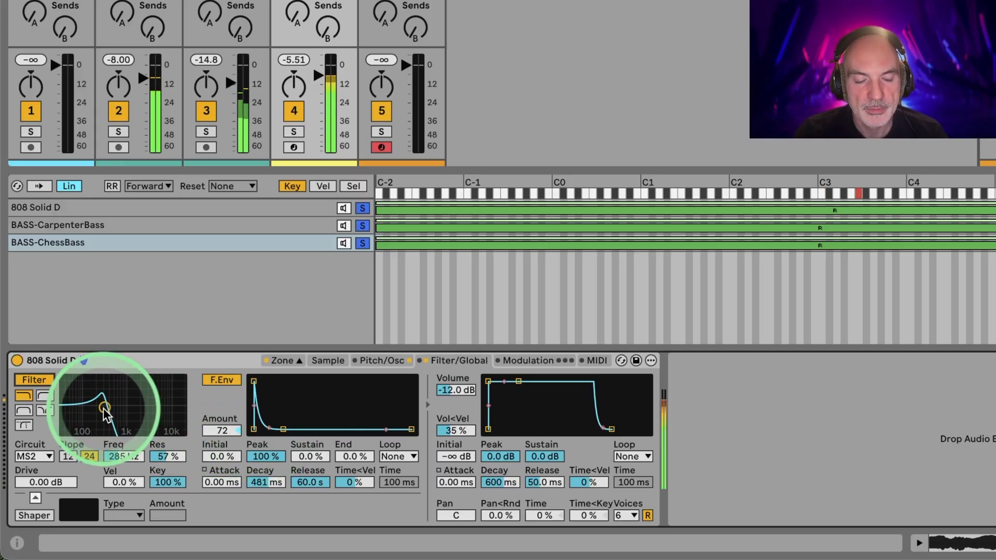
drag(284, 429, 297, 429)
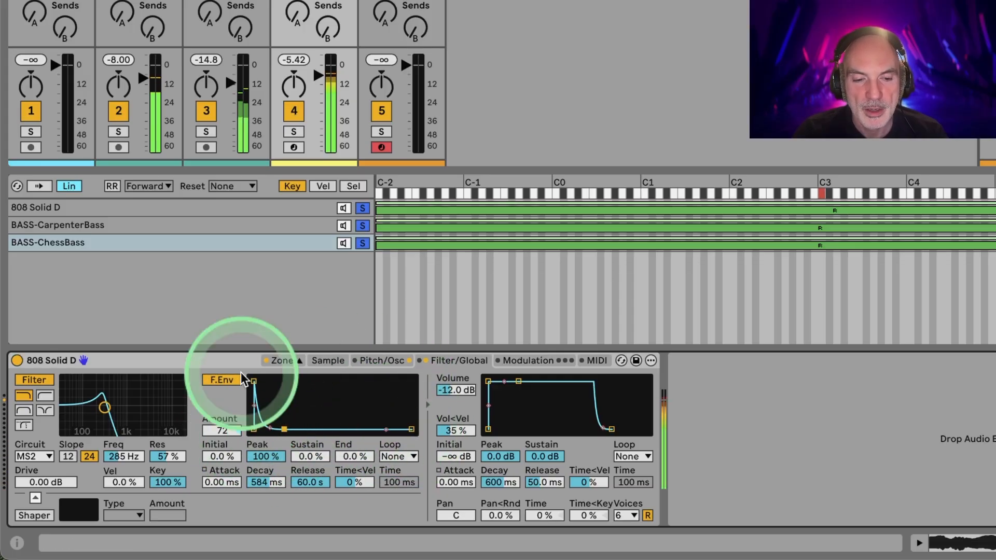
- Enable the Shaper and set it to the Hard type with an amount of 17.0
click(33, 515)
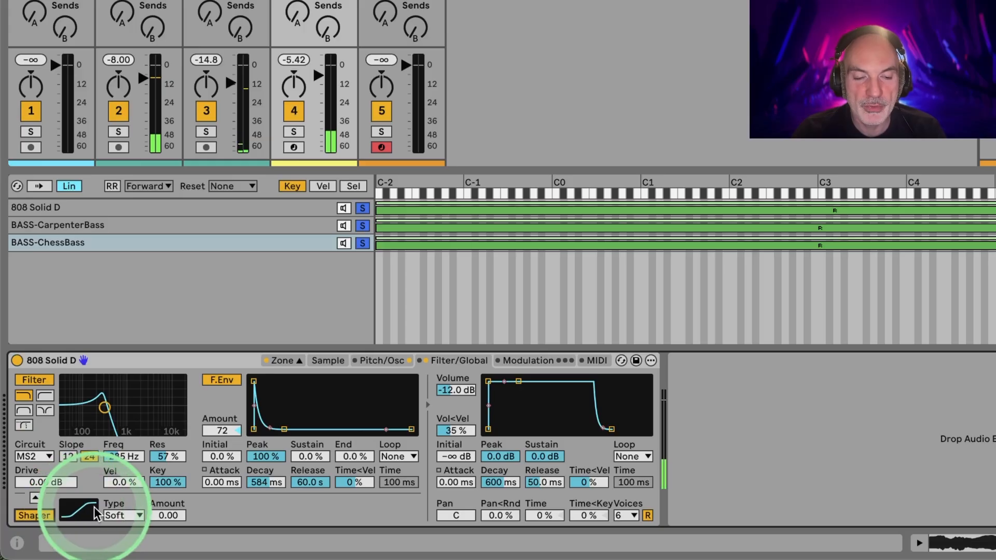
click(35, 497)
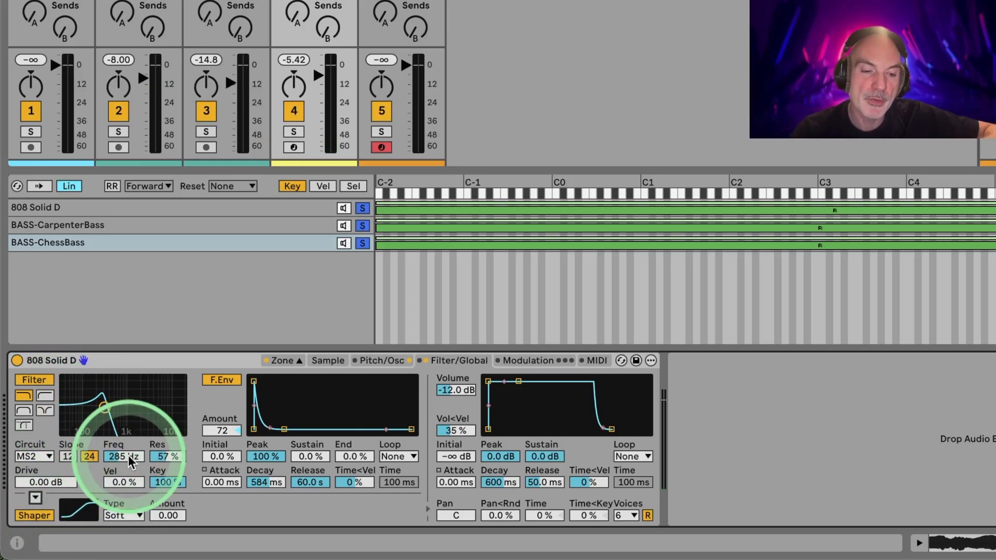
click(129, 515)
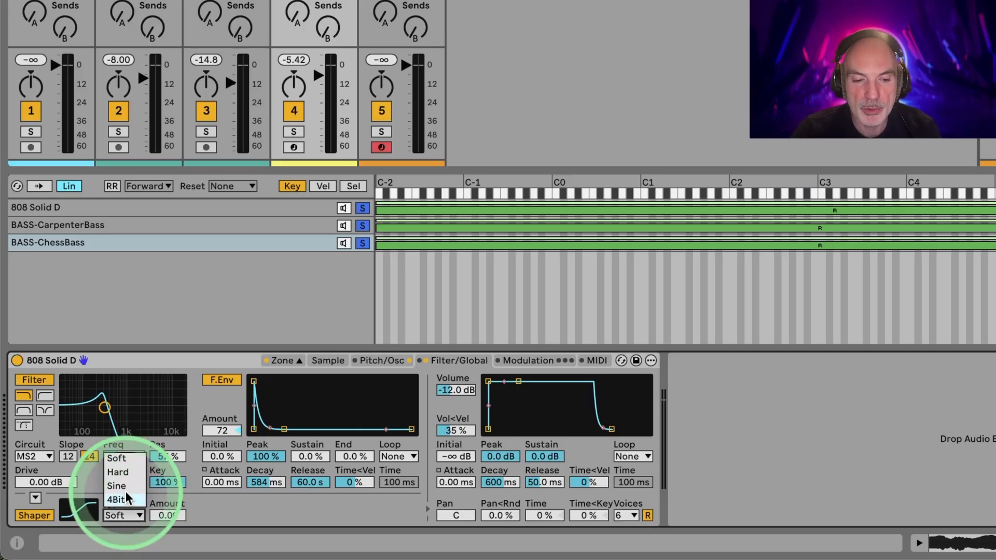
click(119, 472)
drag(157, 518, 159, 519)
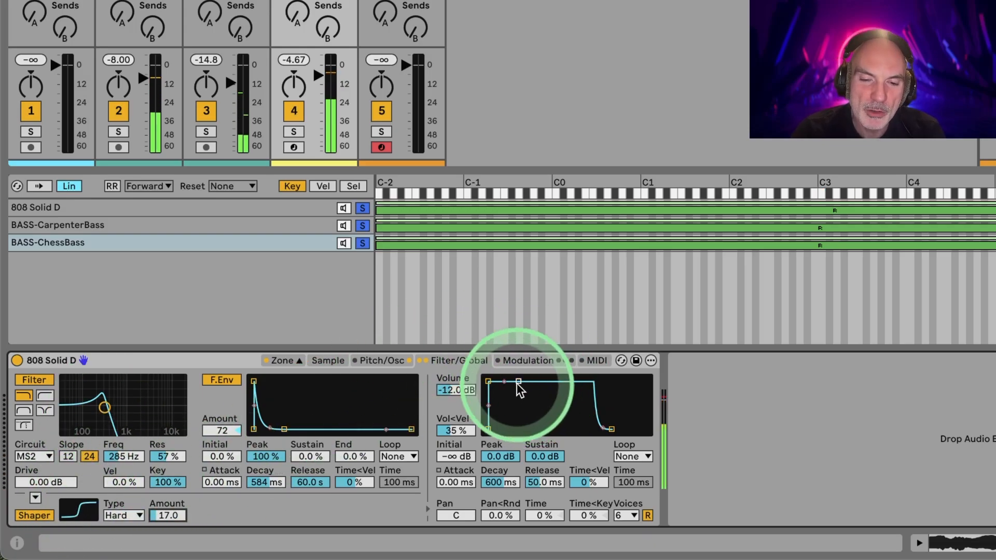
- Set the volume envelope to 4.88 s decay and -20 dB sustain, and lengthen the filter envelope's decay to about 1.5 s
drag(518, 383, 525, 429)
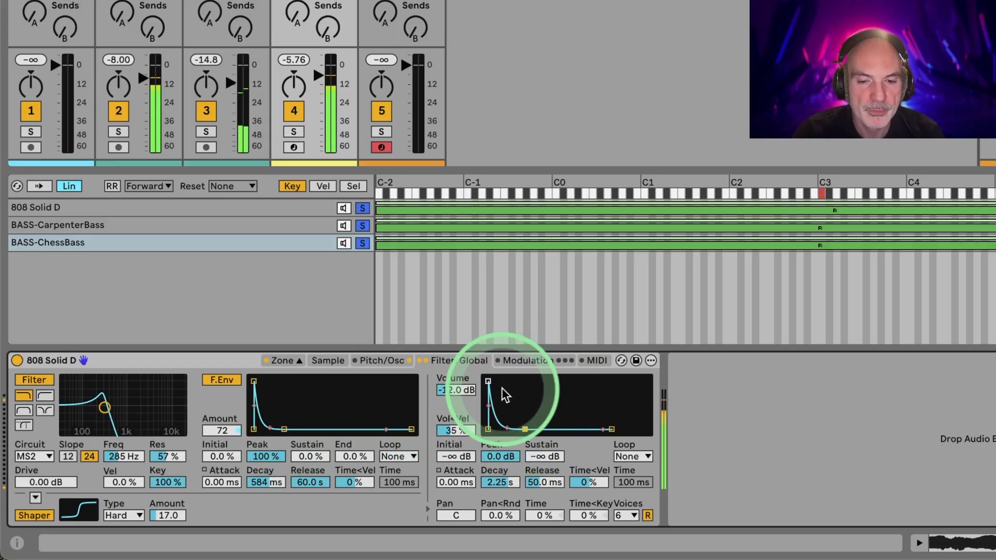
drag(524, 429, 523, 413)
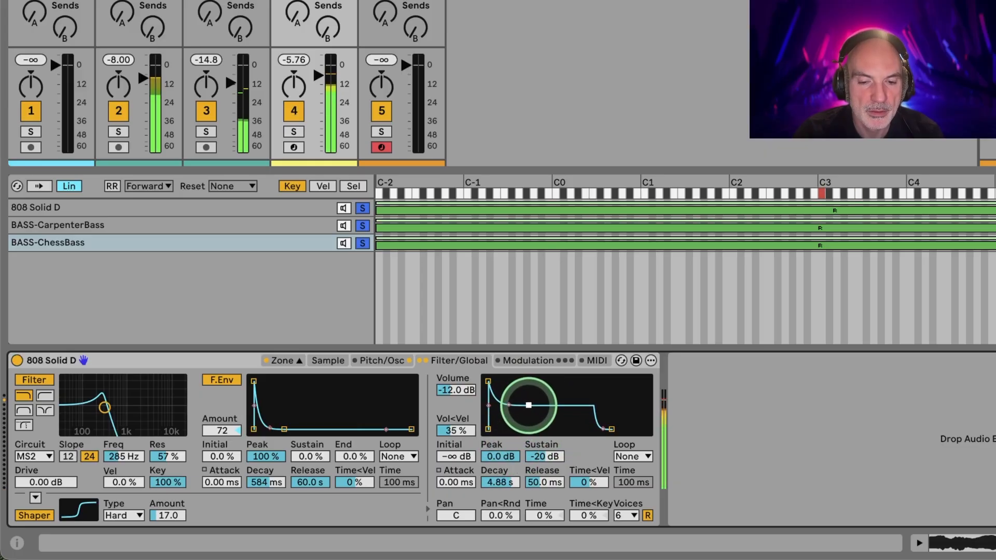
drag(284, 429, 280, 429)
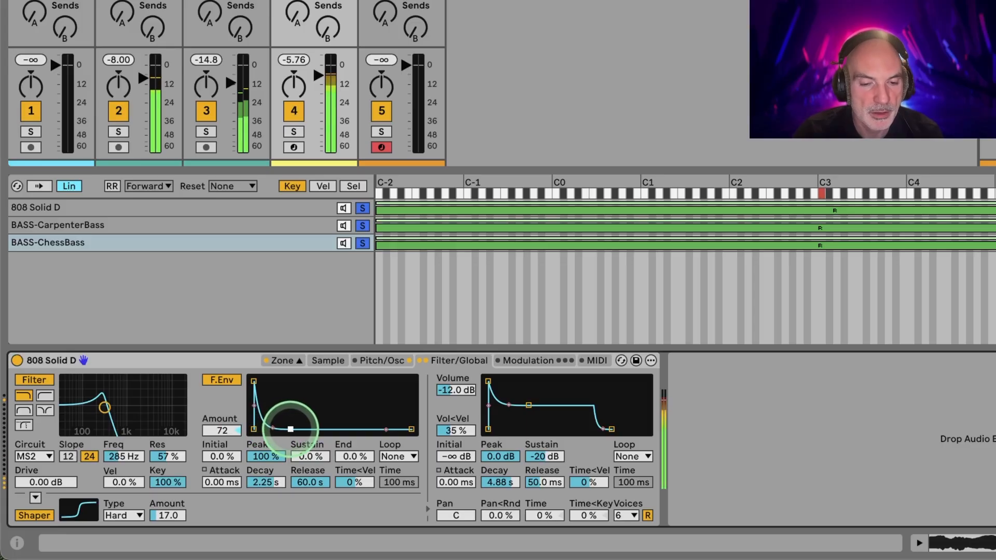
mouse_move(253, 381)
mouse_down()
mouse_move(295, 381)
mouse_move(257, 383)
mouse_up()
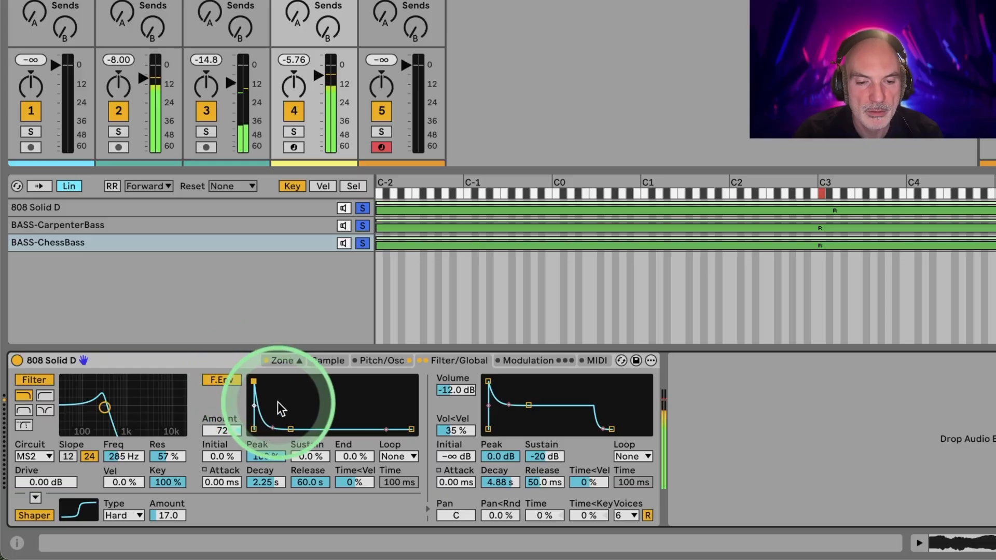
drag(291, 429, 289, 429)
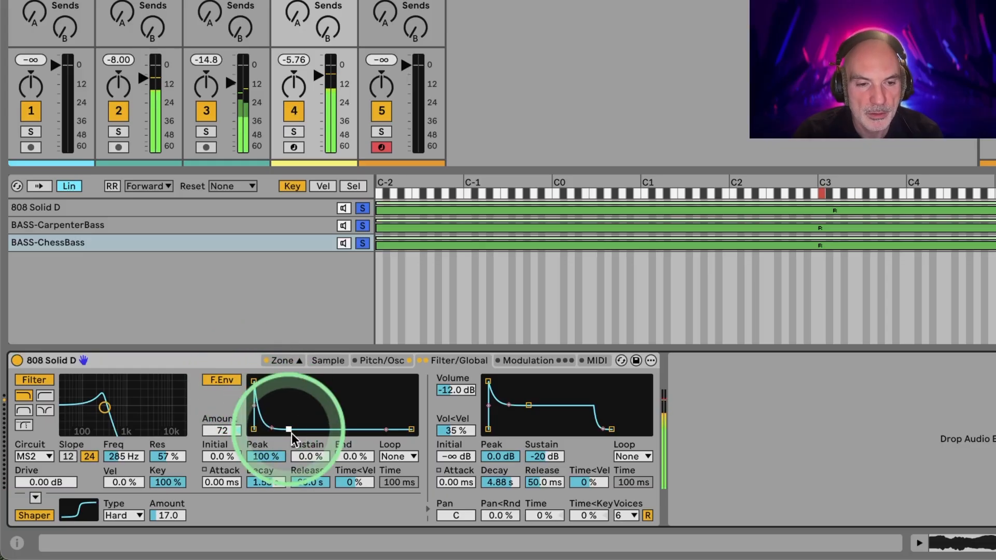
- Show the sample settings and solo only the BASS-CarpenterBass zone, clearing the solos on 808 Solid D and BASS-ChessBass
click(338, 365)
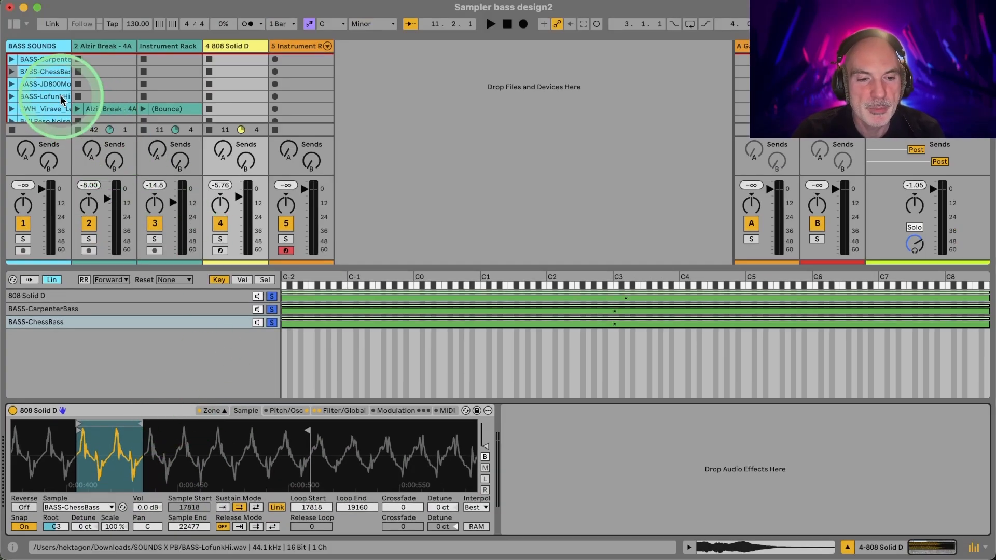
click(270, 310)
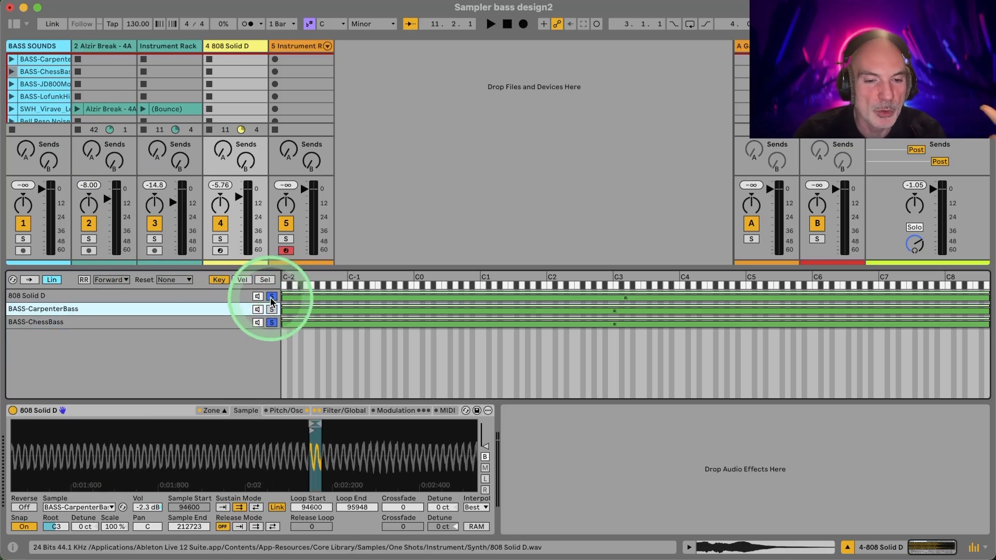
click(271, 298)
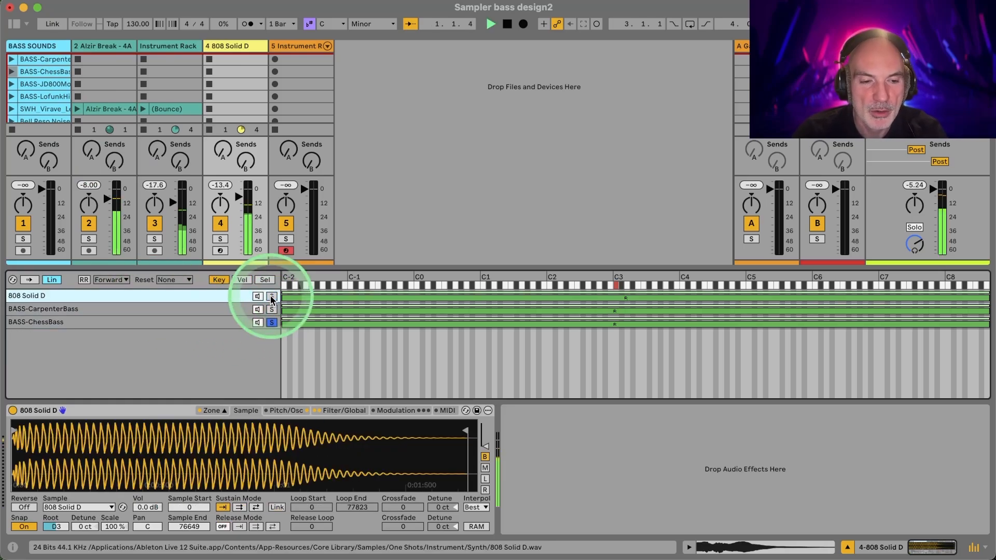
click(200, 323)
click(271, 310)
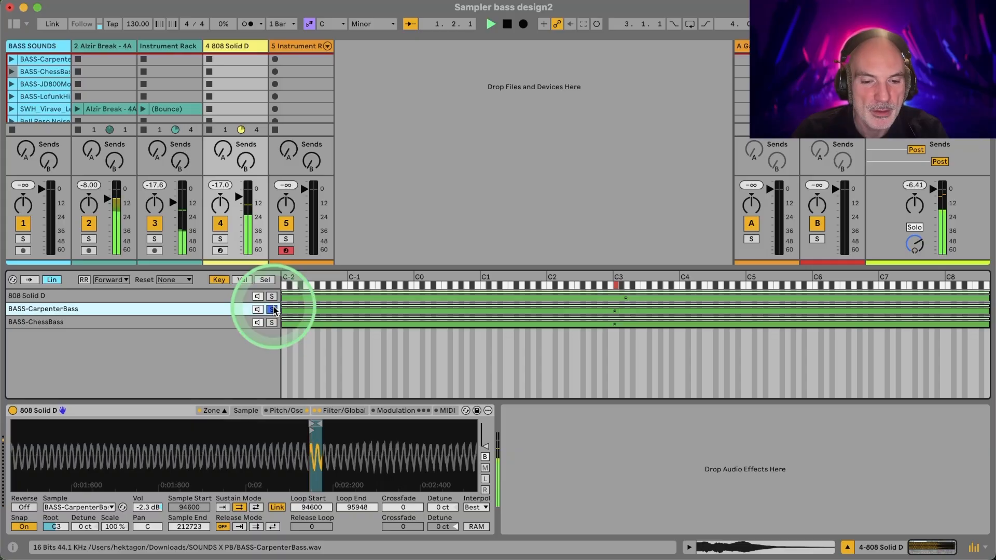
- Try the BASS-CarpenterBass loop at other points of the sample, with loop starts of 34921 and 99984, during playback
click(328, 413)
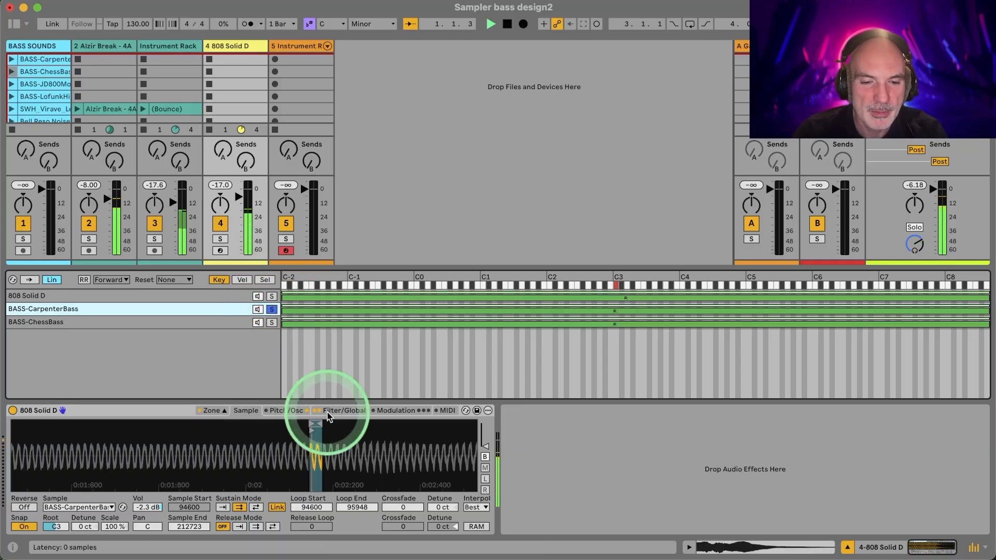
key(space)
drag(314, 424, 147, 441)
key(space)
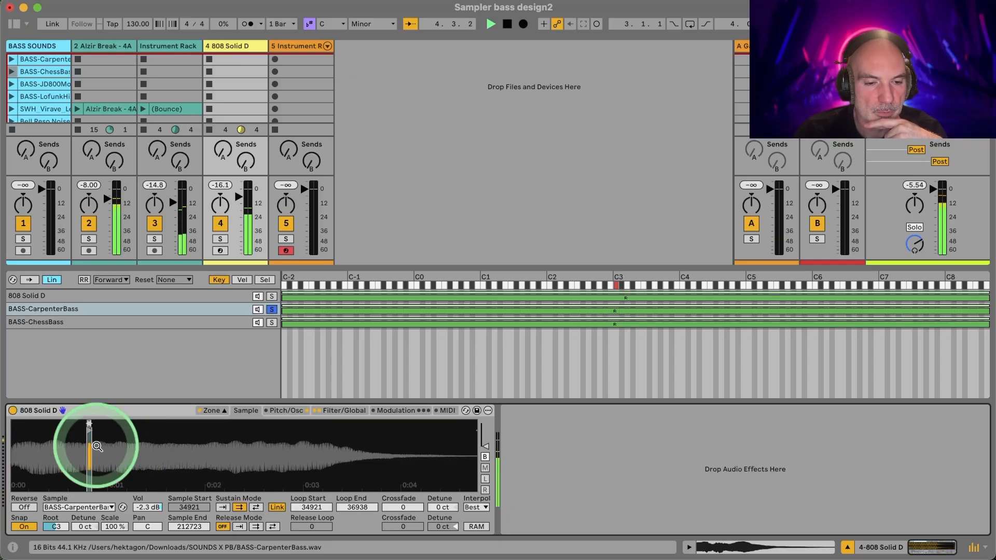
drag(89, 427, 235, 425)
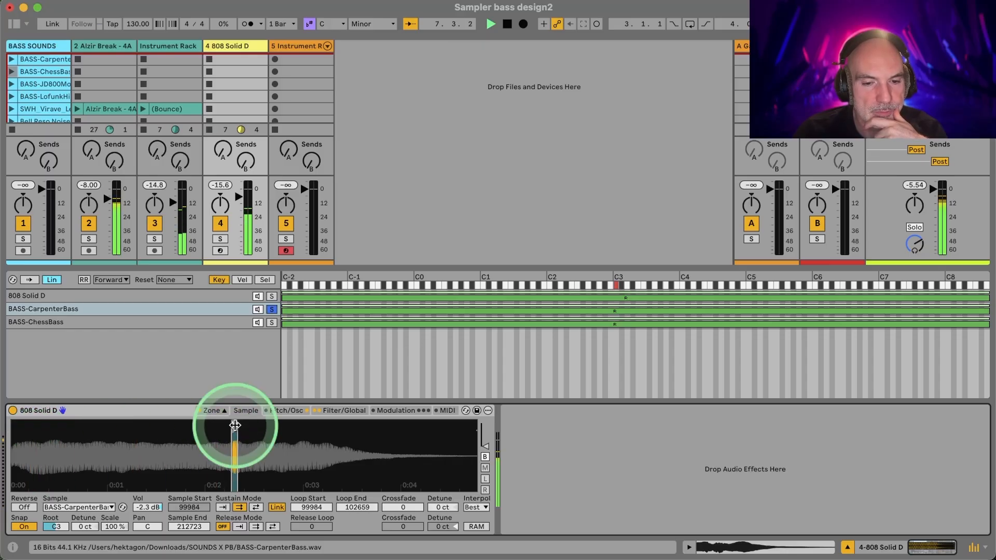
- Switch off the FM oscillator and the filter, and move the BASS-CarpenterBass loop to start at 82500
click(287, 410)
click(22, 426)
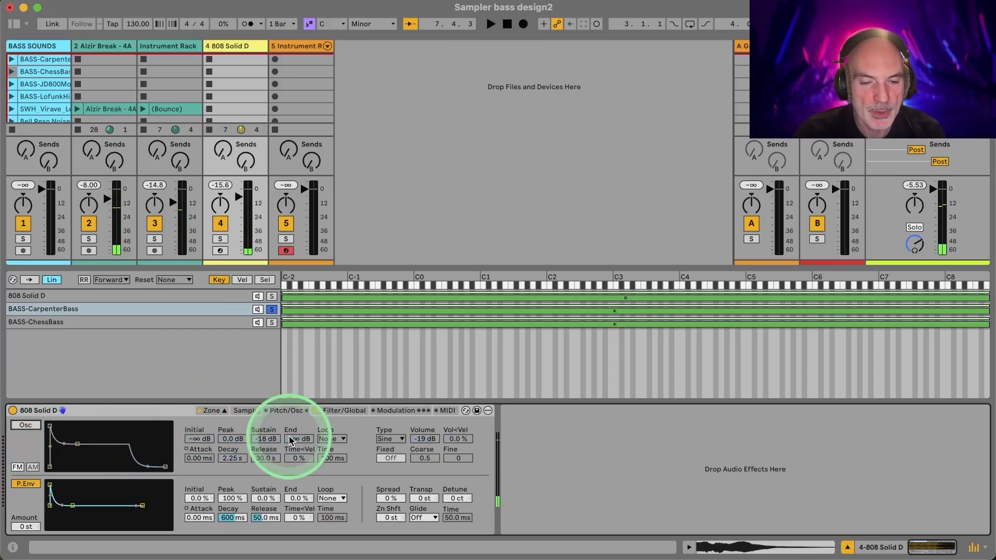
key(space)
click(337, 410)
click(25, 425)
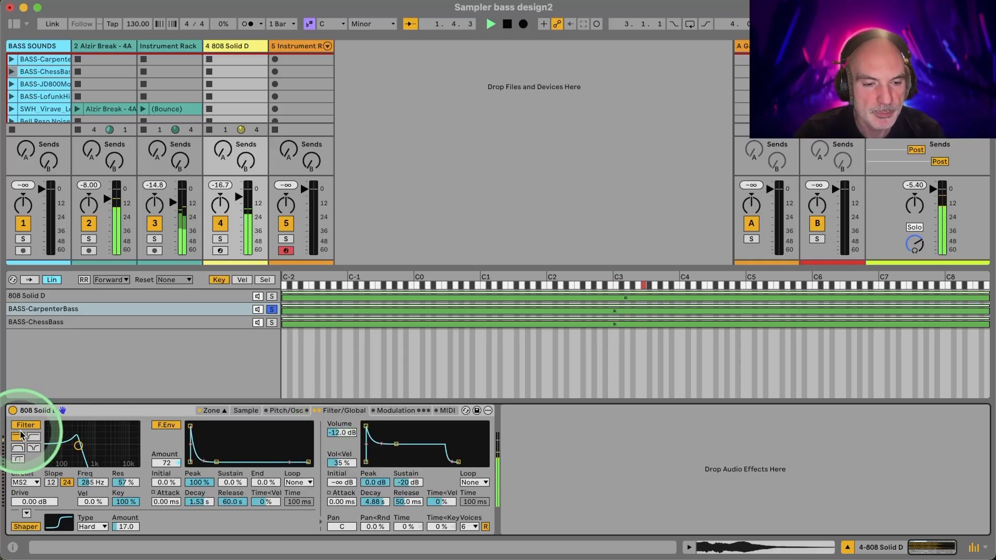
click(246, 411)
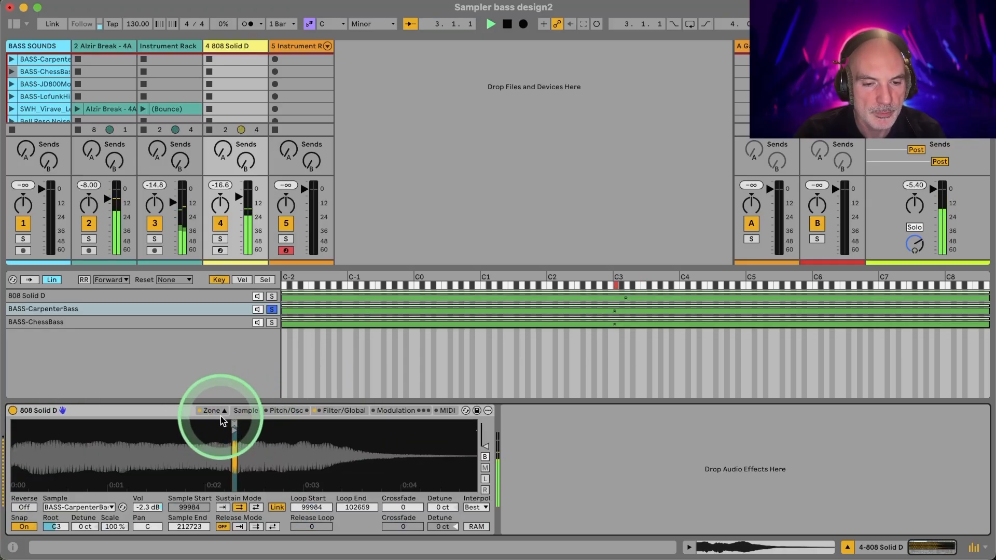
mouse_move(234, 427)
mouse_down()
mouse_move(336, 428)
mouse_move(116, 444)
mouse_move(198, 436)
mouse_up()
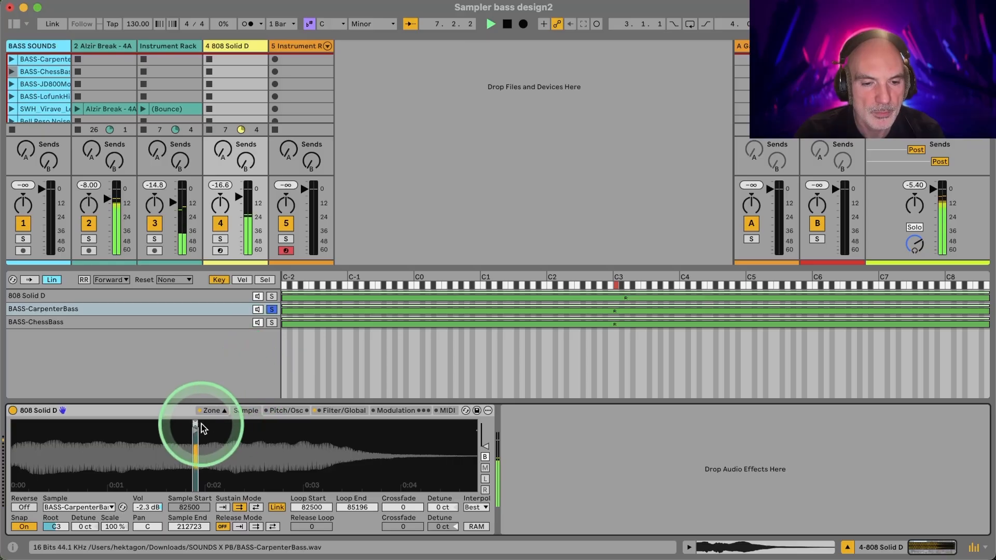
- Listen to 808 Solid D together with BASS-CarpenterBass, solo BASS-ChessBass, and clear all zone solos
click(272, 296)
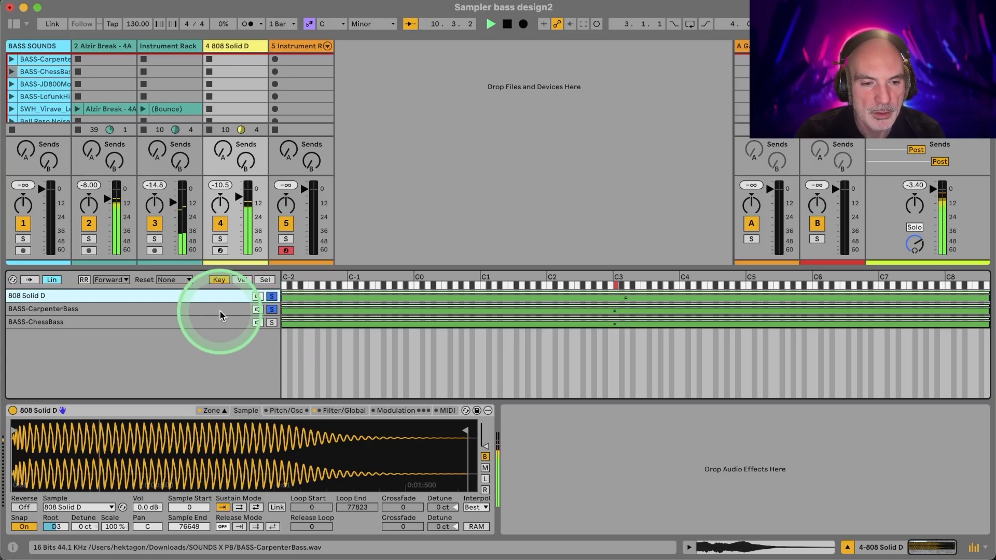
click(271, 322)
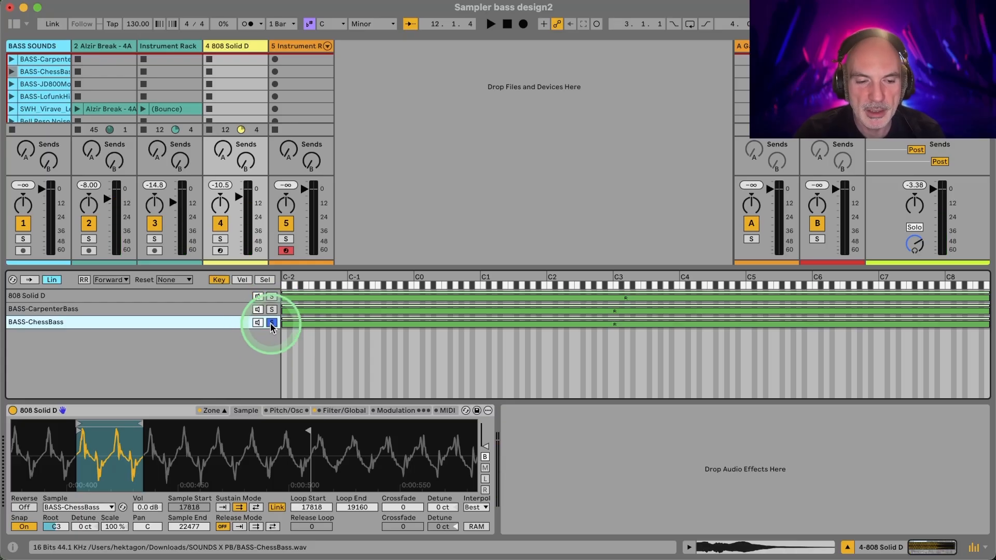
click(271, 322)
- Switch the filter back on and set its envelope amount to 59 during playback
click(327, 411)
key(space)
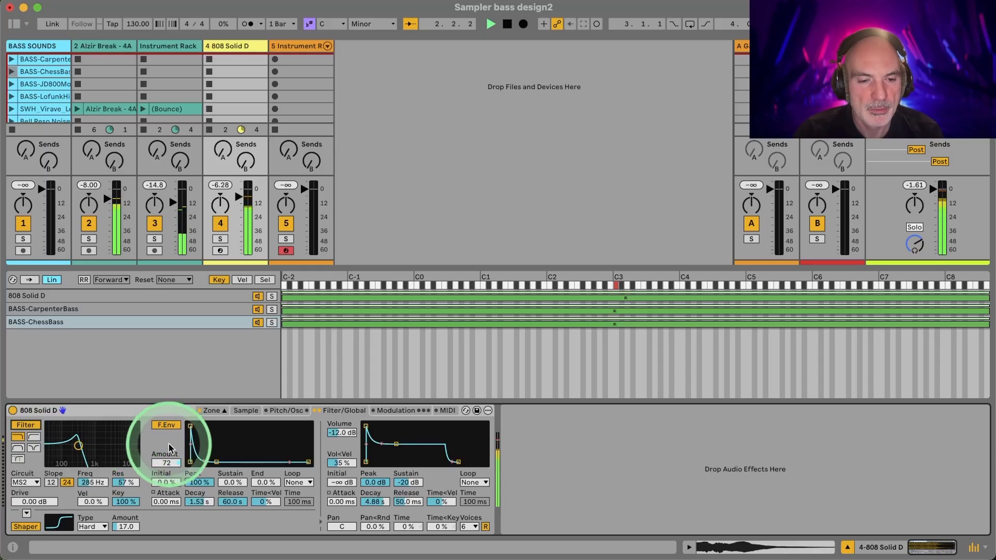
drag(166, 463, 166, 466)
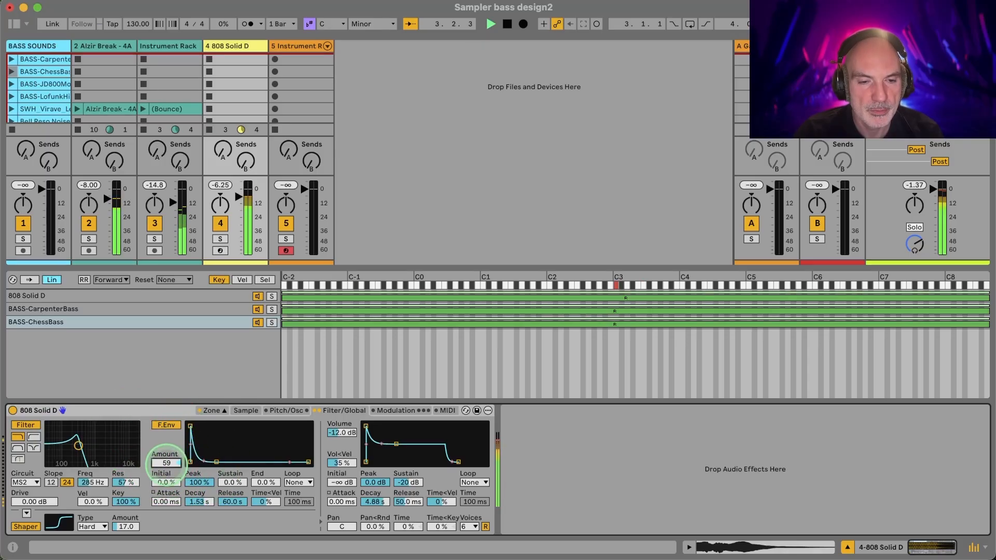
- Delete the existing clip from the 808 Solid D track and arm that track for playing in the C2 octave
scroll(232, 96, down, 5)
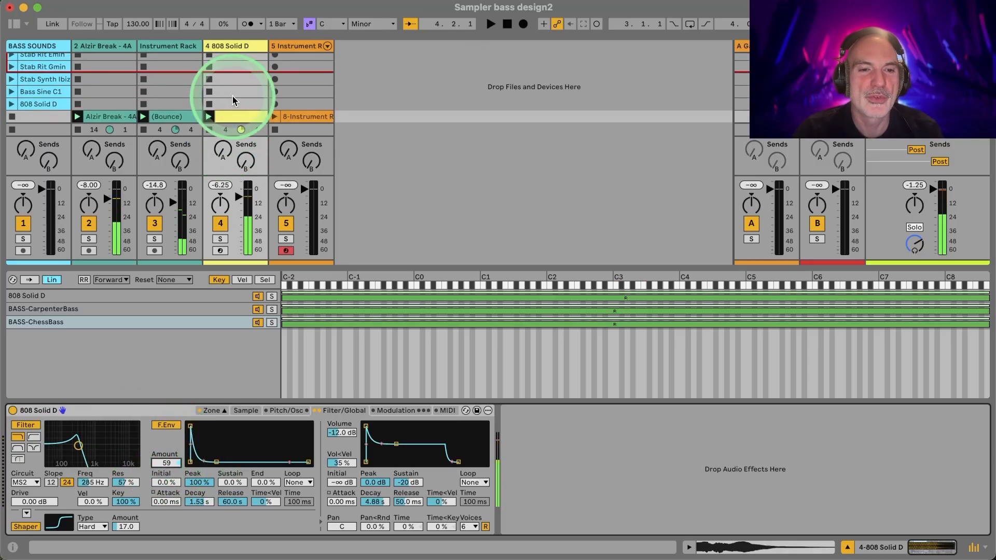
click(232, 117)
key(Delete)
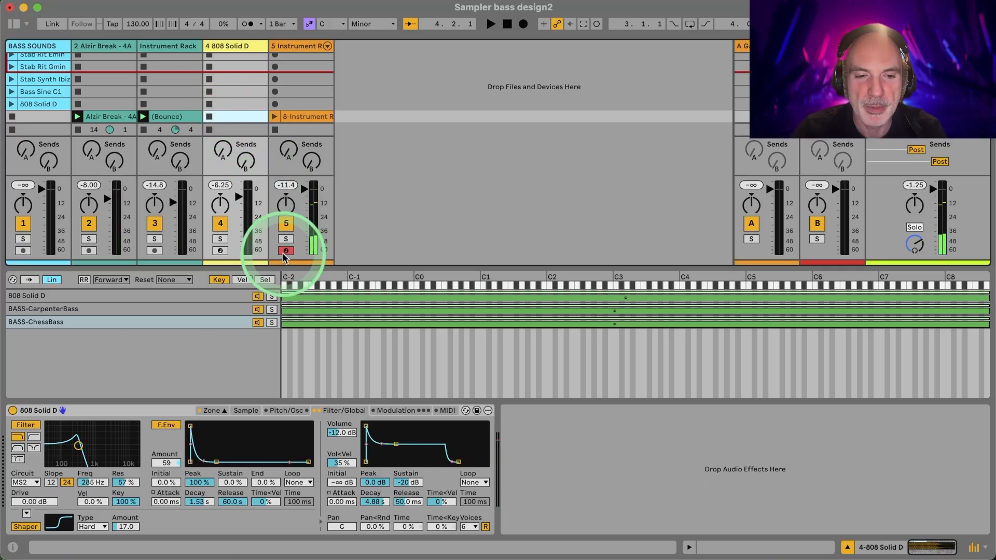
click(220, 252)
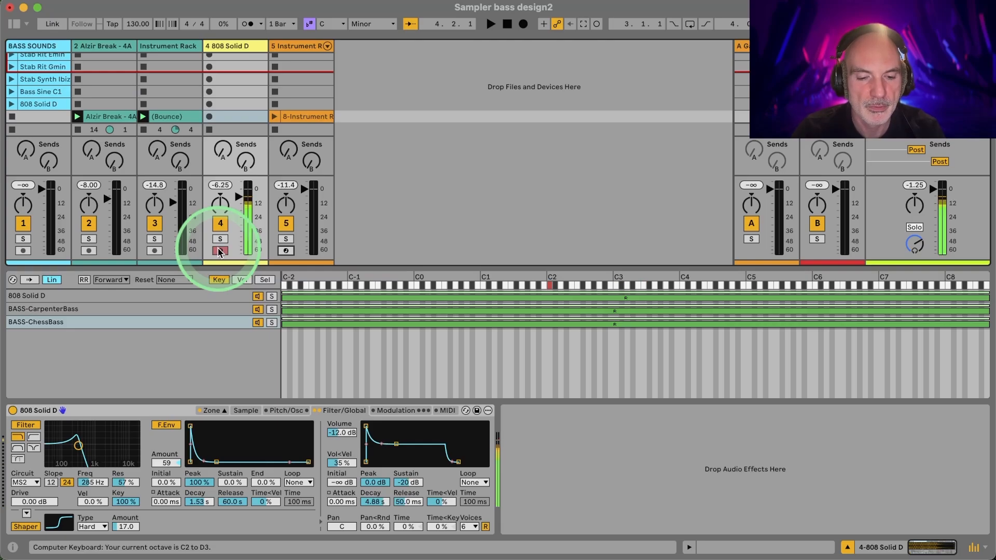
key(a)
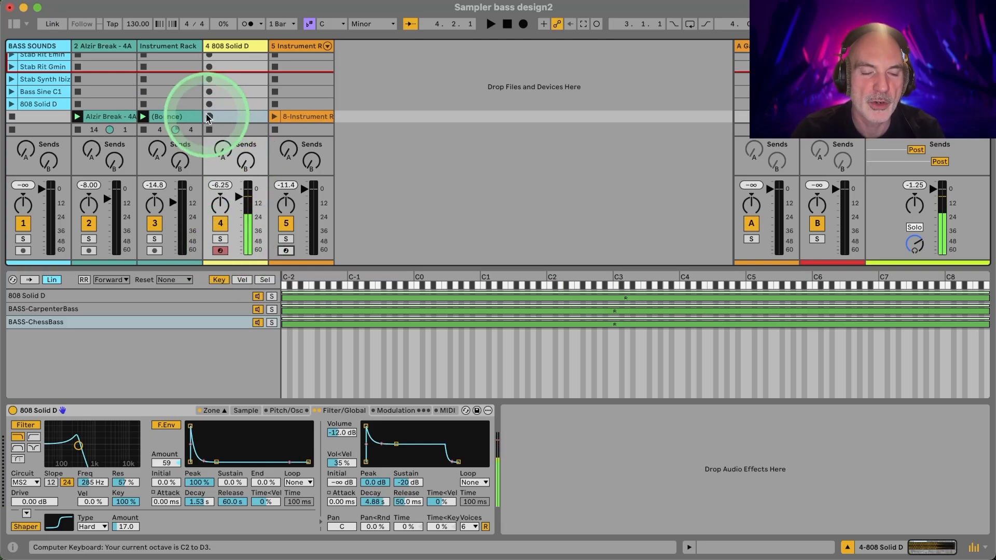
- Record a new two-bar bass line of C2, C#2 and E2 notes into the emptied 808 Solid D clip slot
click(208, 116)
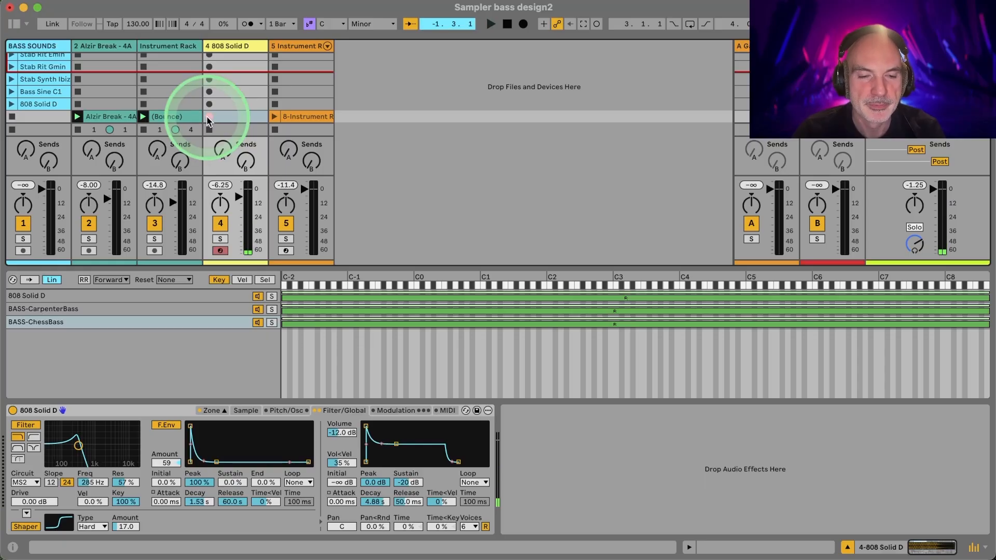
key(a)
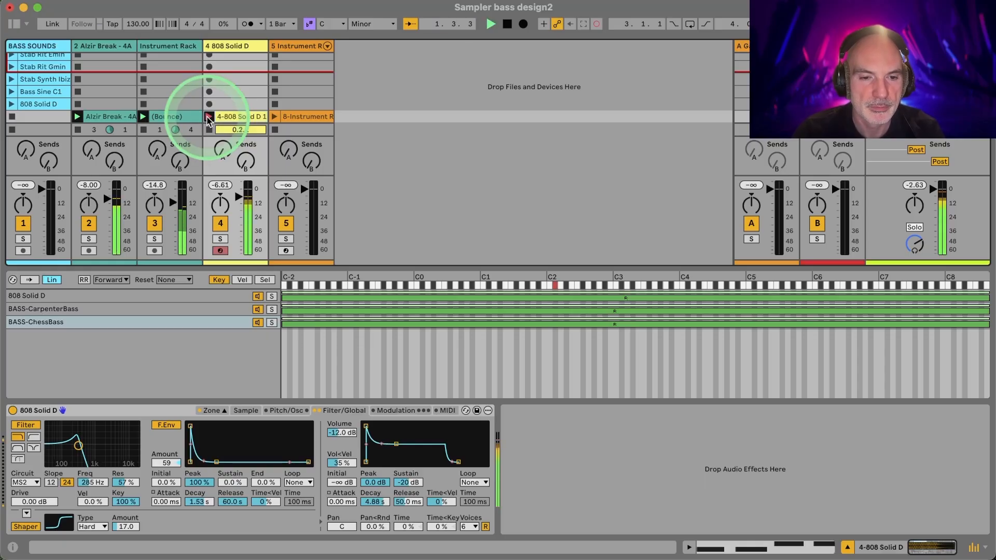
click(210, 117)
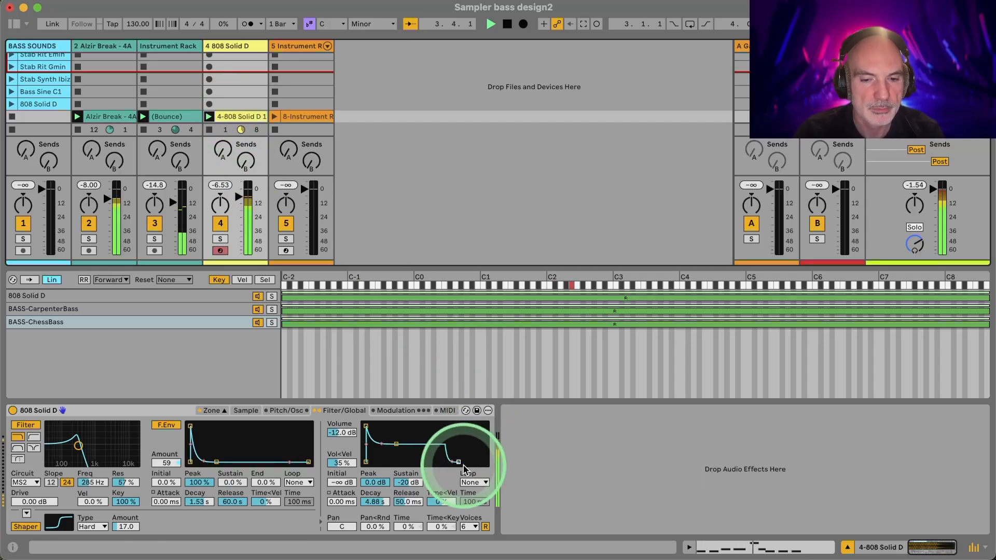
- Lengthen the volume envelope's release to 859 ms and quantize all notes of the new bass clip
drag(459, 463, 458, 461)
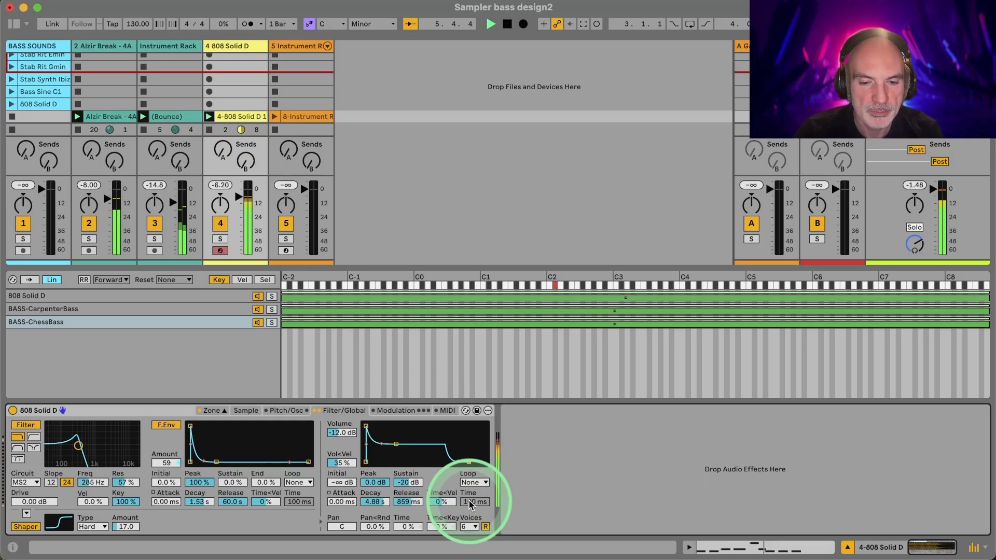
double_click(255, 116)
key(super+a)
key(super+u)
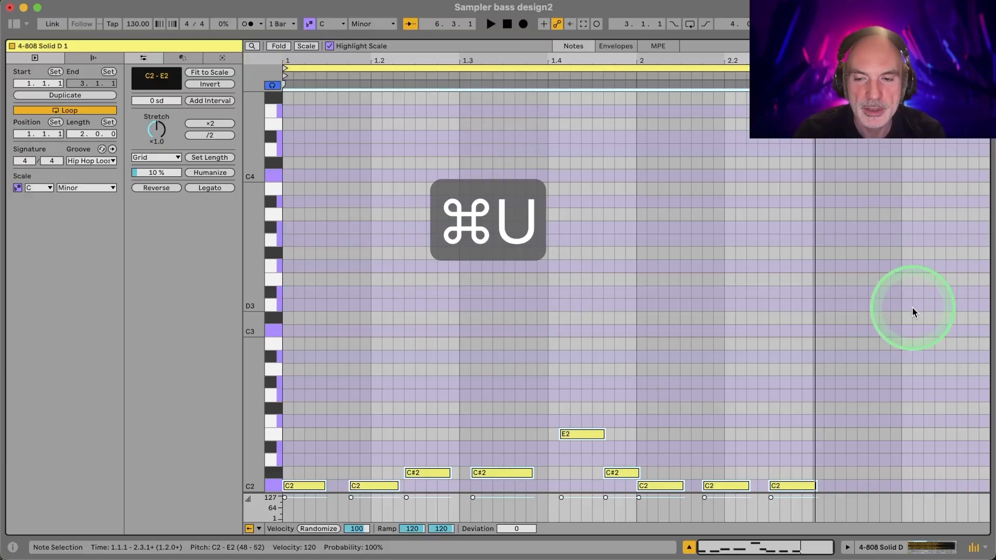
- Return to the Sampler settings and set the number of voices to 3
click(870, 548)
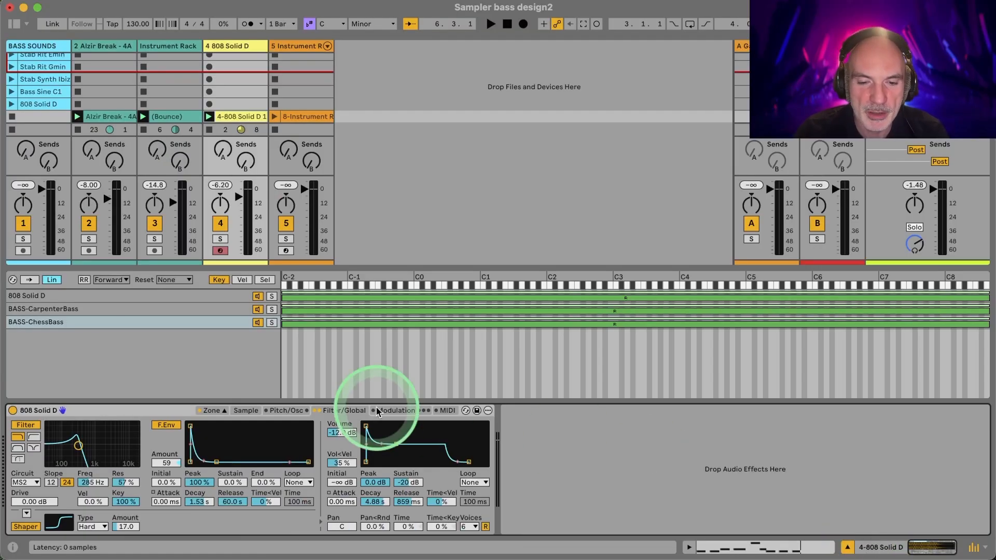
click(470, 528)
click(470, 372)
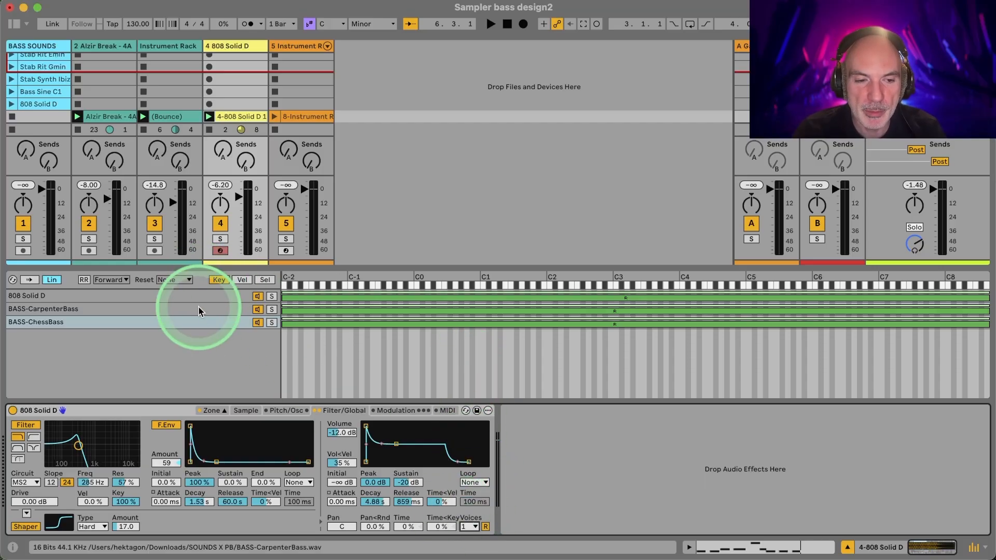
click(469, 527)
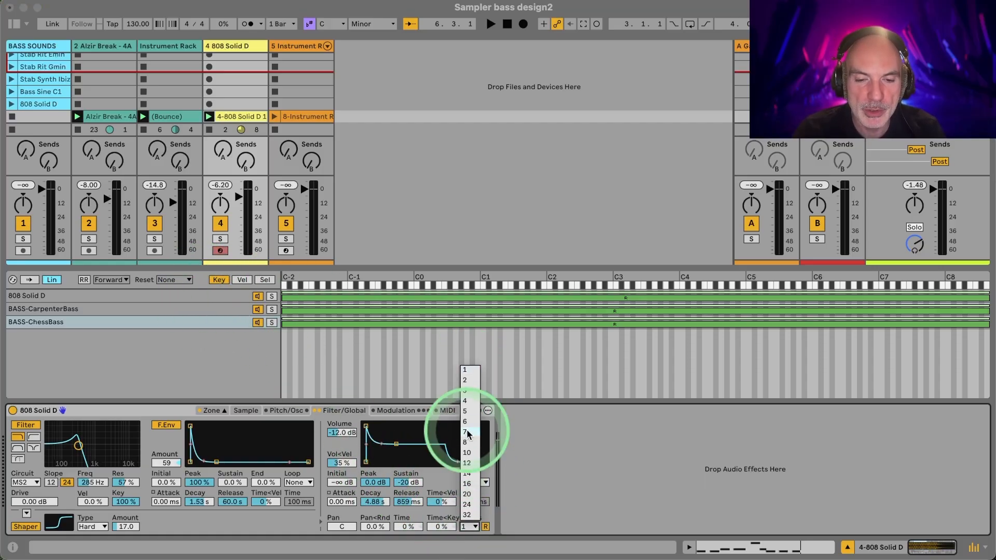
click(465, 390)
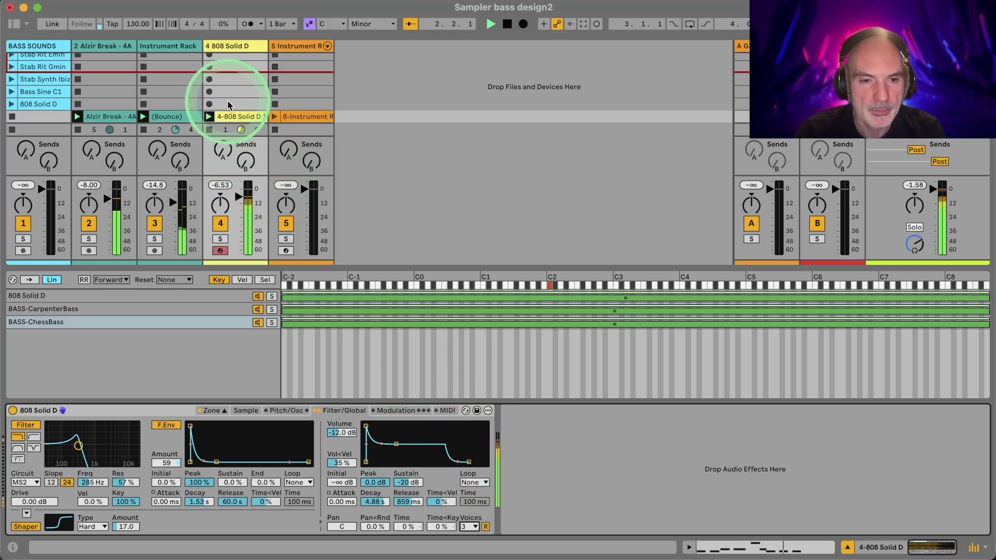
- In the bass clip, shift the three C#2 notes to 1.2.3, 1.3.1 and 1.4.3, and the E2 note to 1.4.1
double_click(230, 115)
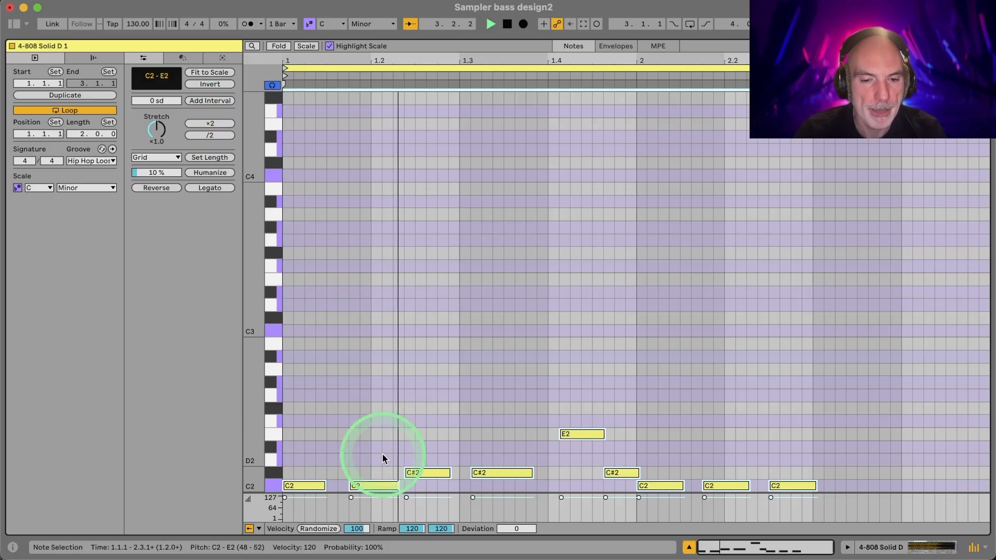
click(425, 473)
key(Right)
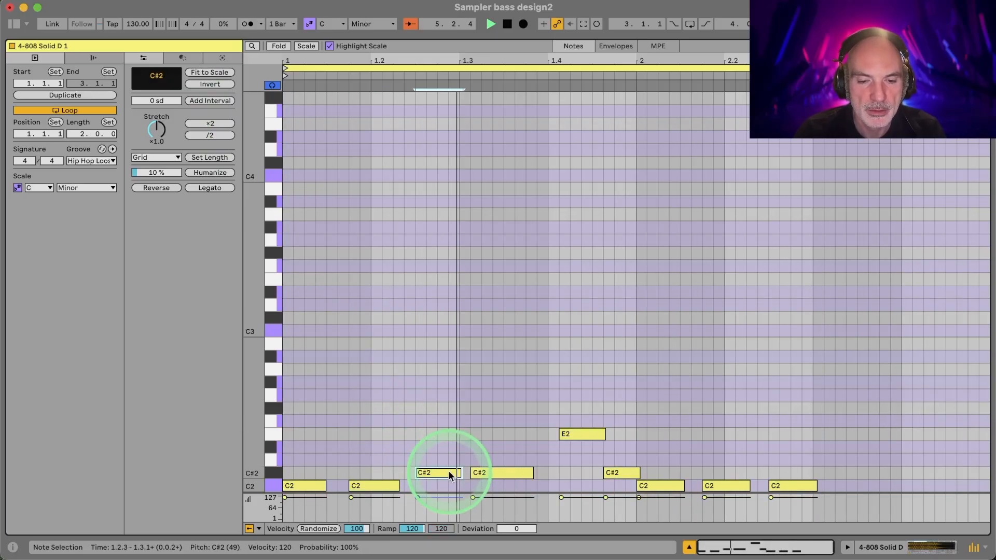
click(475, 473)
key(Left)
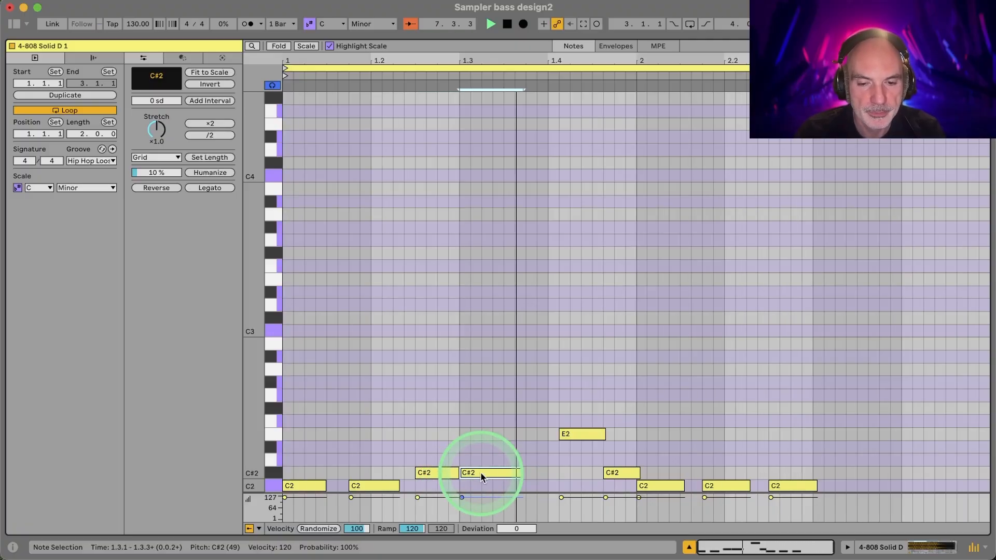
click(587, 434)
key(Left)
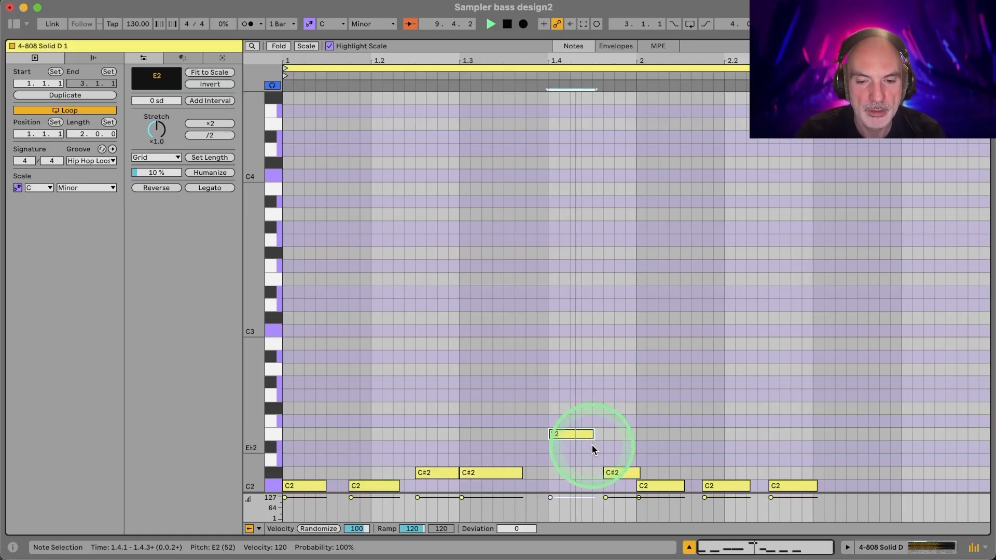
click(618, 473)
key(Left)
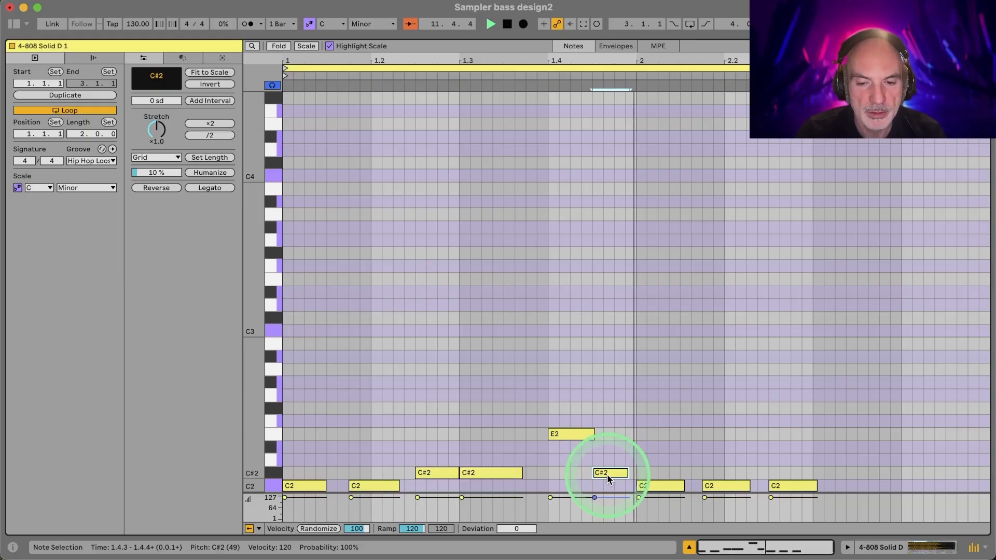
- Return to the 808 Solid D track's Sampler and lower the filter cutoff frequency to 123 Hz
click(866, 547)
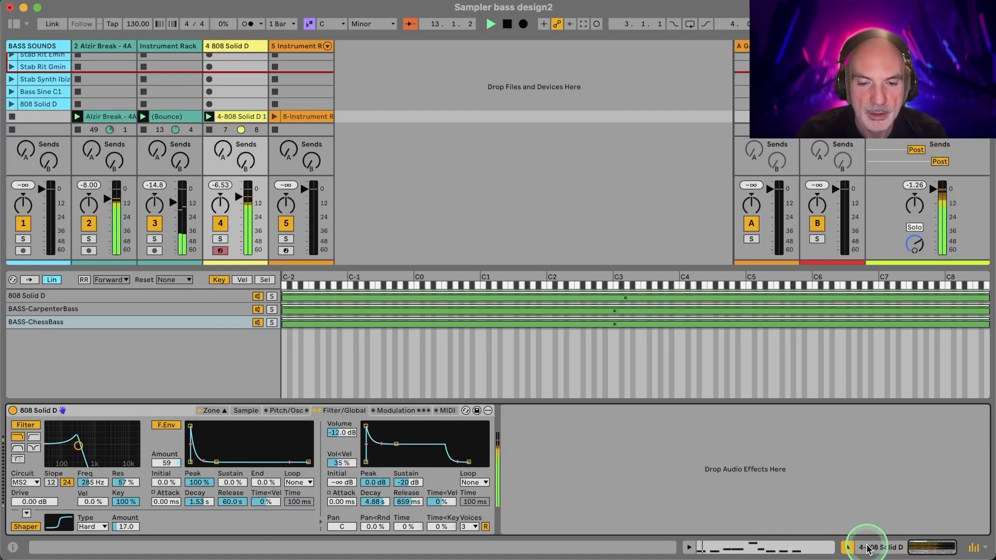
click(236, 196)
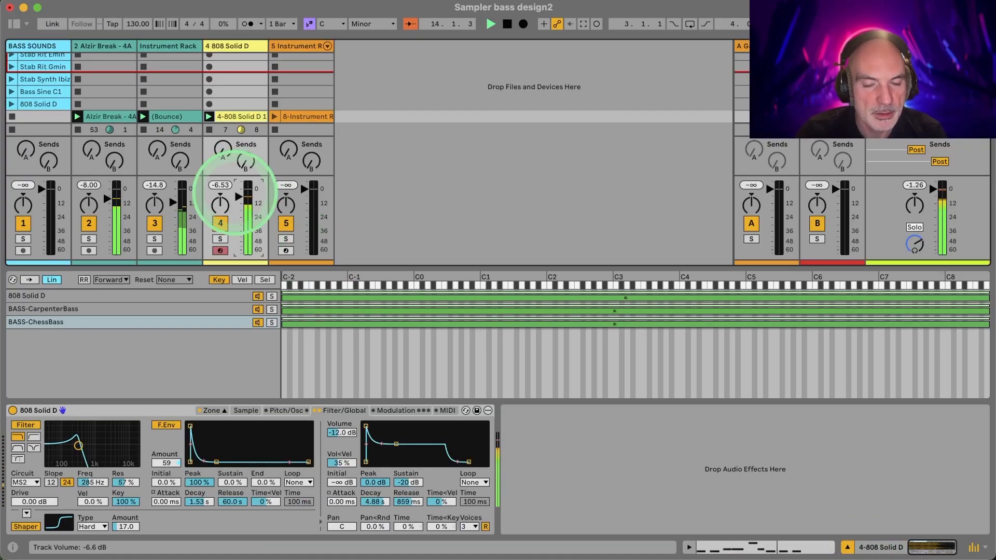
click(79, 445)
drag(78, 445, 68, 445)
key(space)
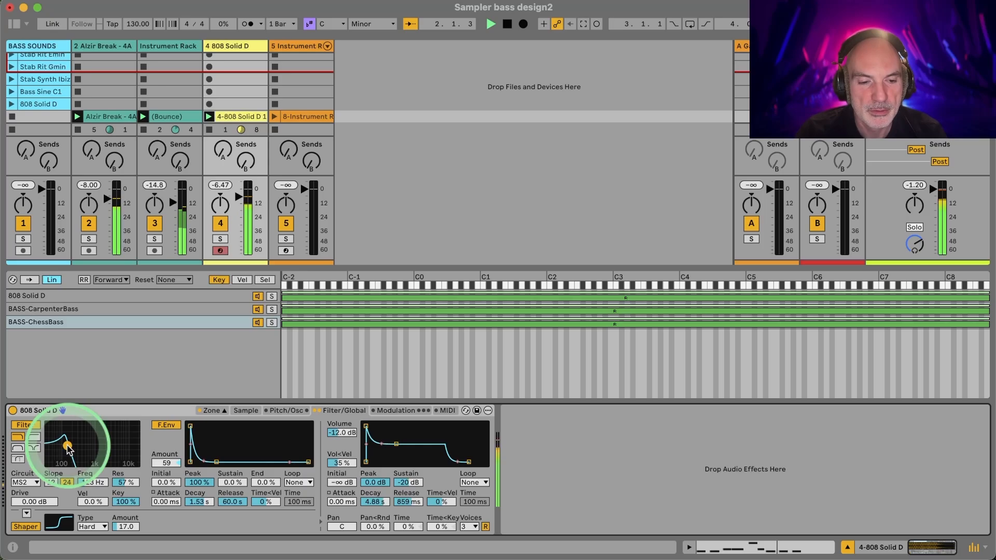
- Enable Sampler's FM oscillator and set its coarse tuning to 2
click(284, 411)
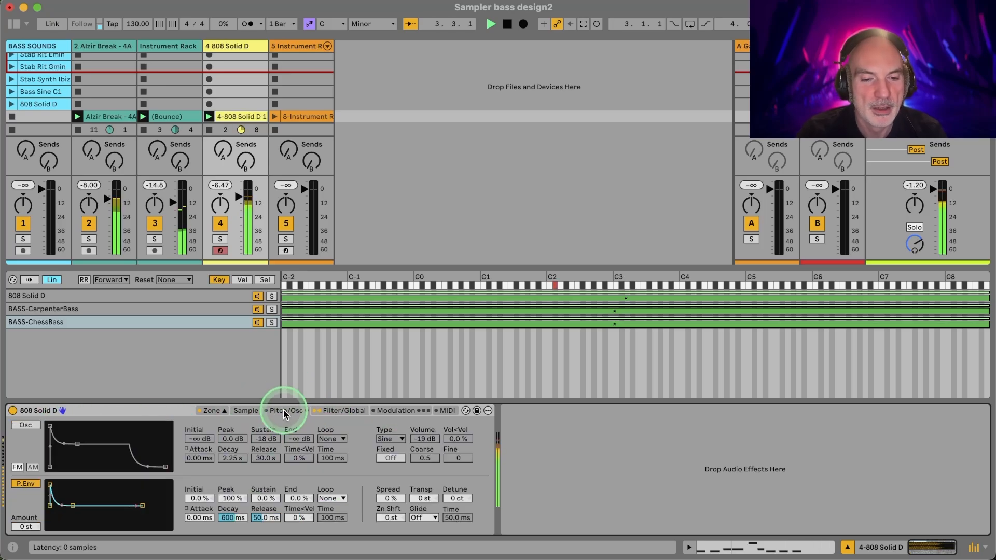
click(25, 429)
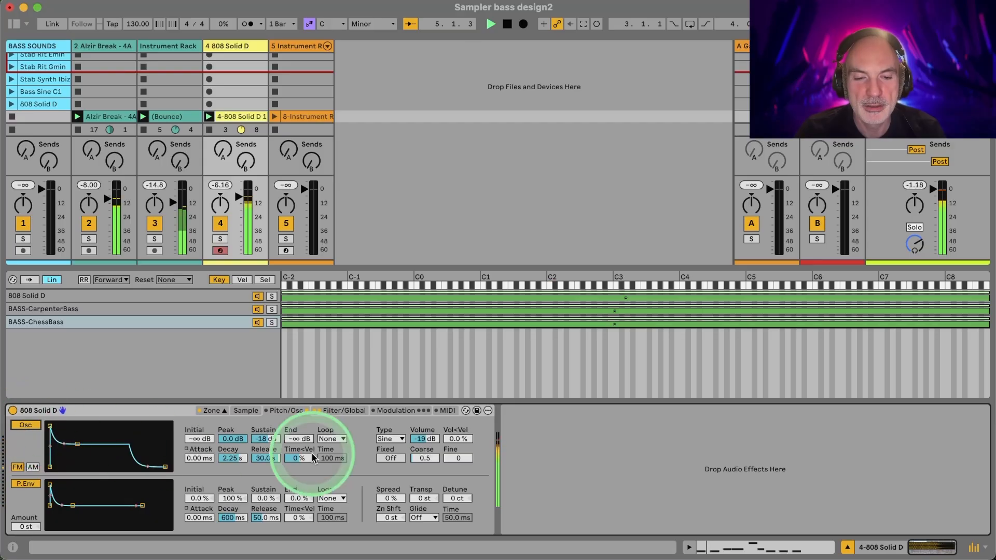
click(425, 458)
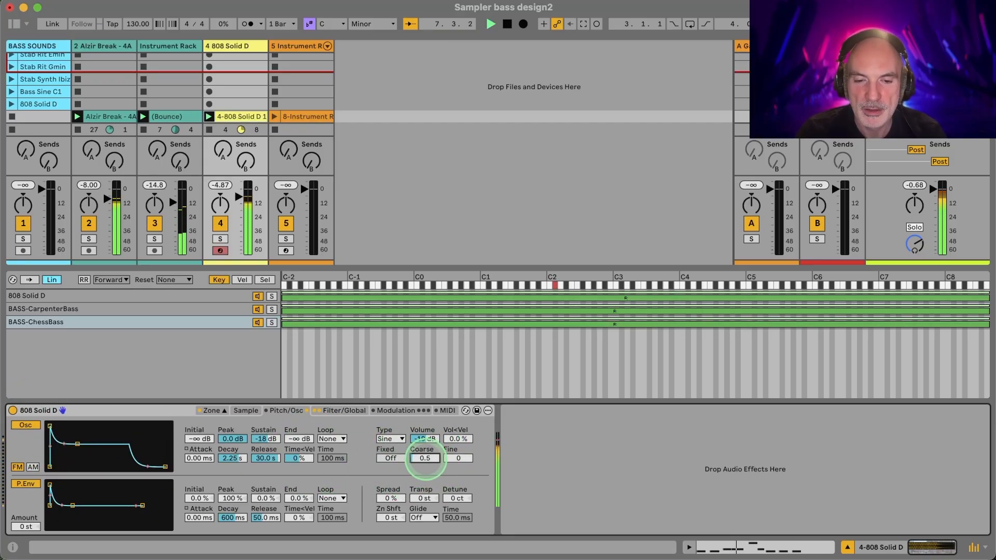
key(space)
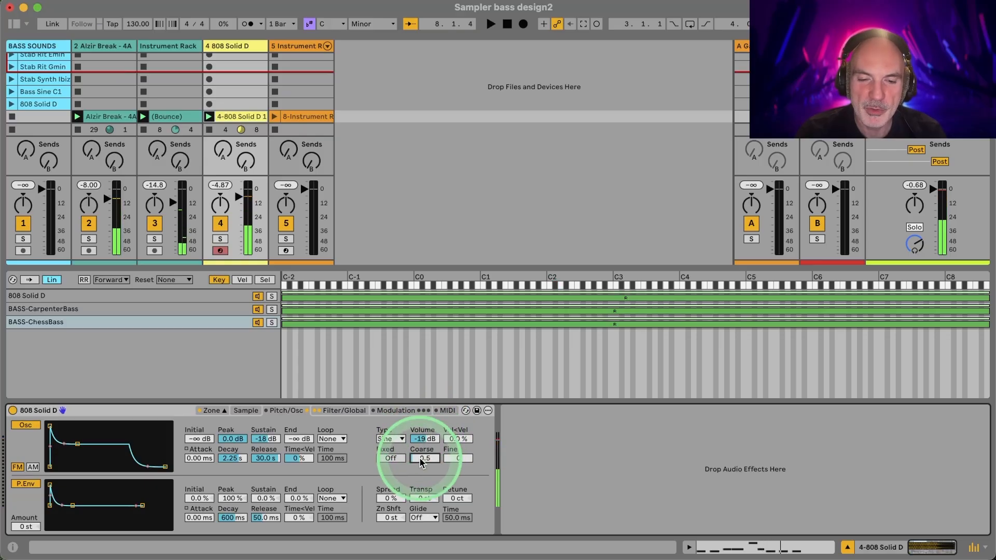
drag(421, 462, 423, 450)
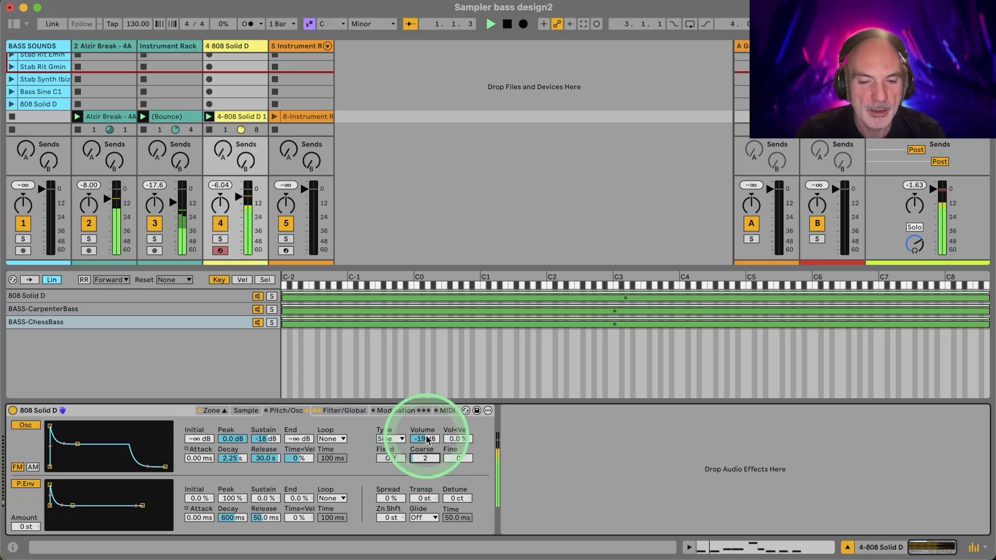
- Shape the oscillator envelope with a 397 ms decay and −inf dB sustain, and set the oscillator volume to -19 dB
drag(427, 440, 427, 451)
drag(111, 430, 72, 470)
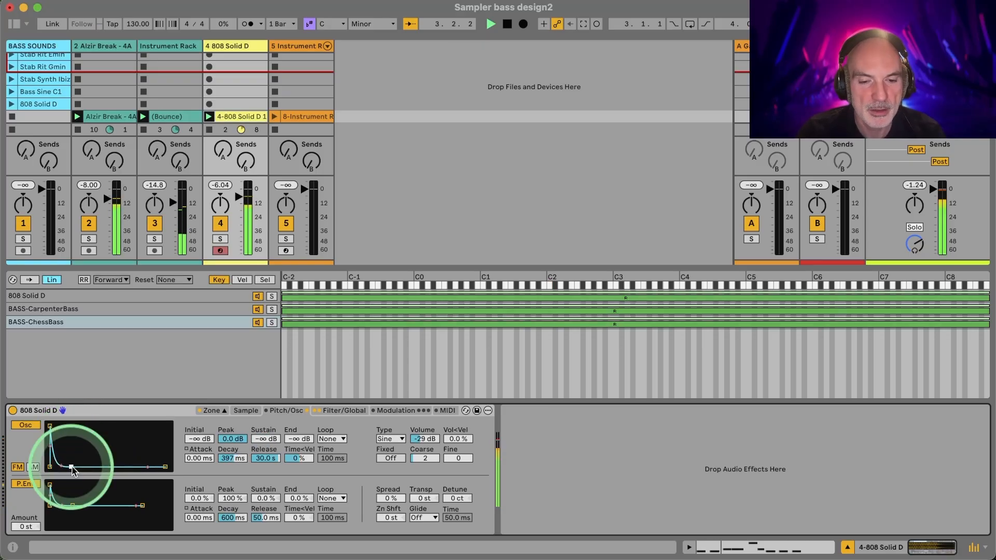
drag(423, 439, 423, 431)
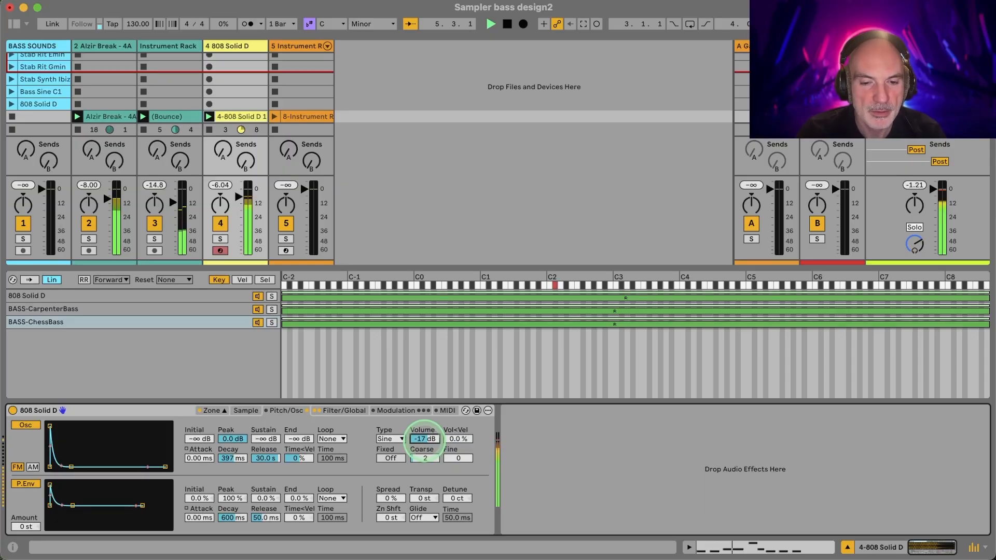
drag(424, 440, 424, 442)
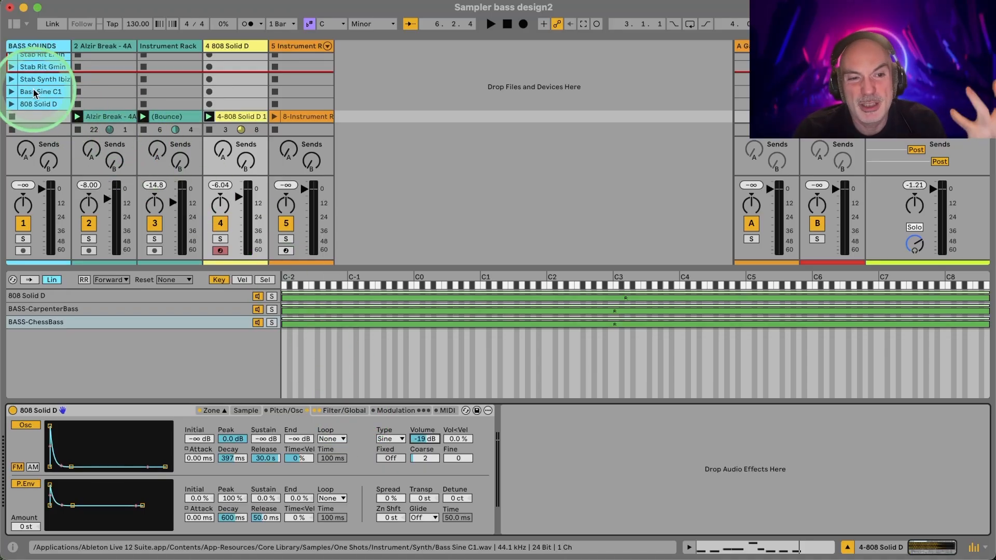
- Add the Stab Rit Gmin sample as a fourth zone in Sampler and set its root key to G3
scroll(15, 89, up, 2)
drag(37, 88, 80, 358)
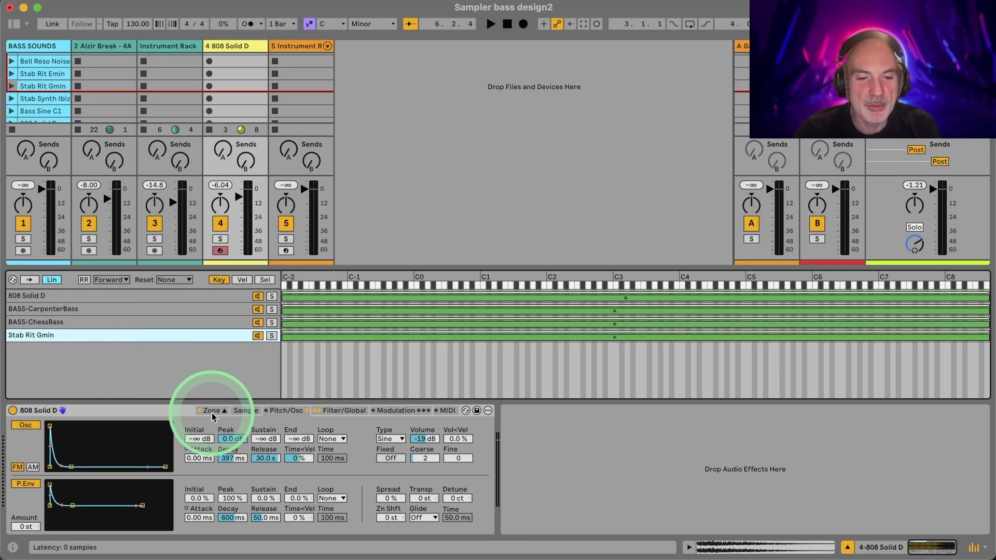
click(245, 410)
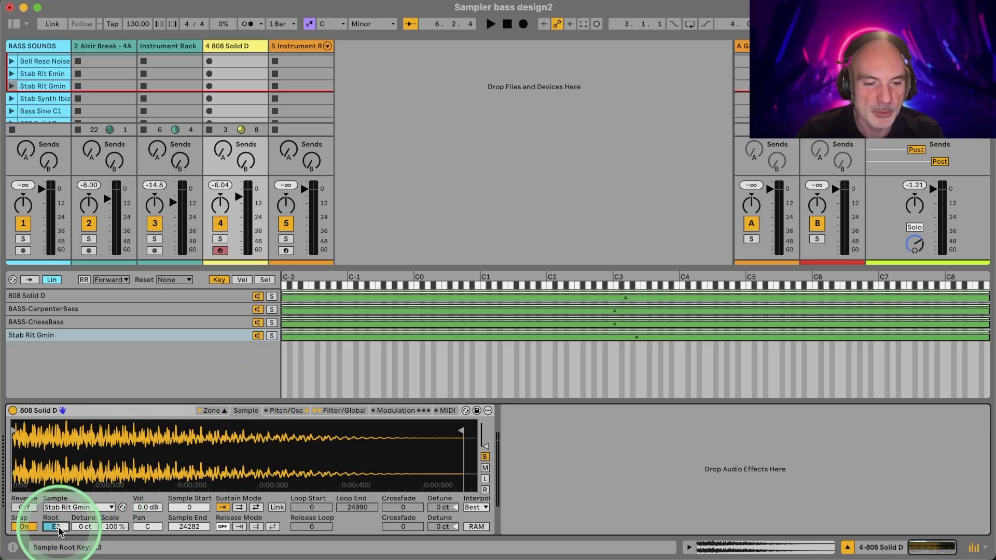
key(space)
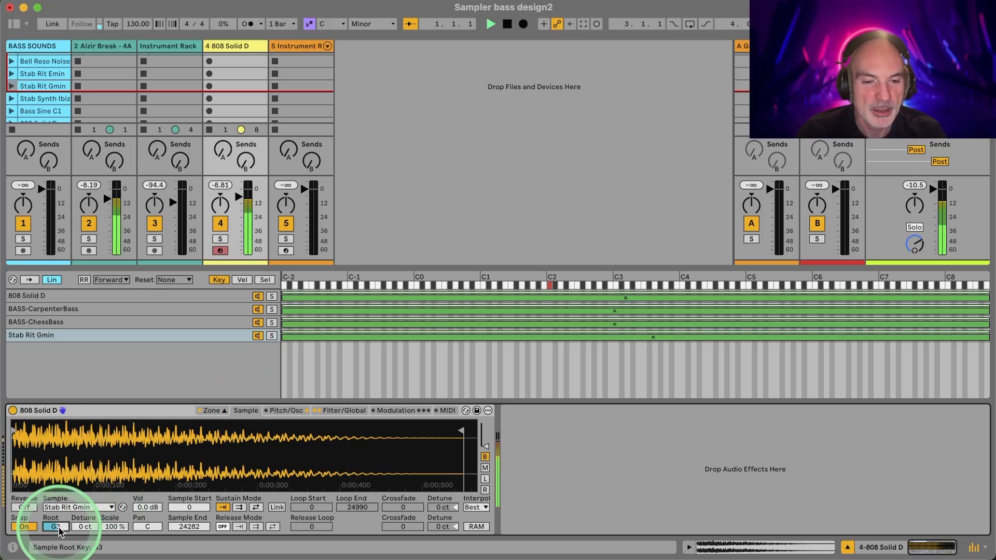
key(space)
- Solo the Stab Rit Gmin zone and change its root key to G1 while playing the bass clip
click(271, 337)
key(space)
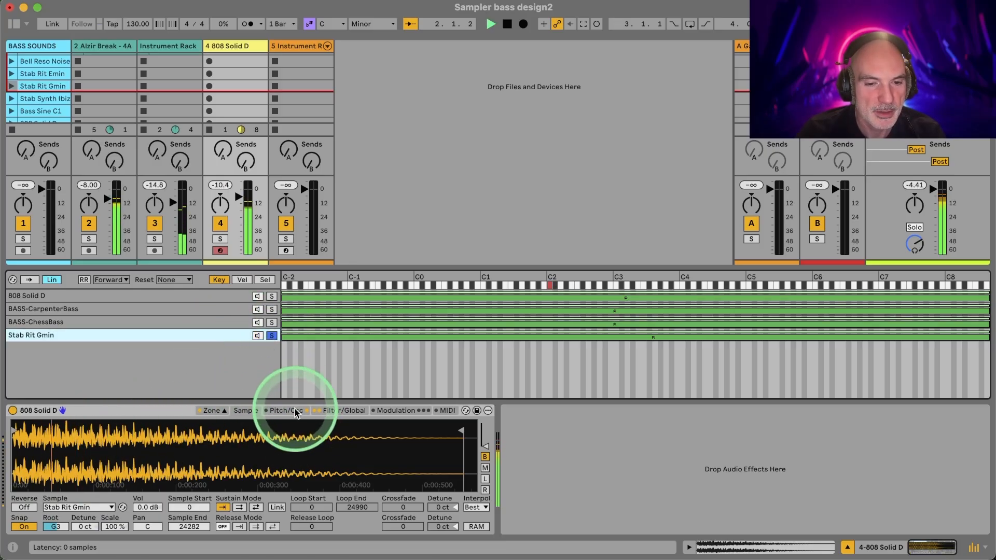
click(56, 529)
key(space)
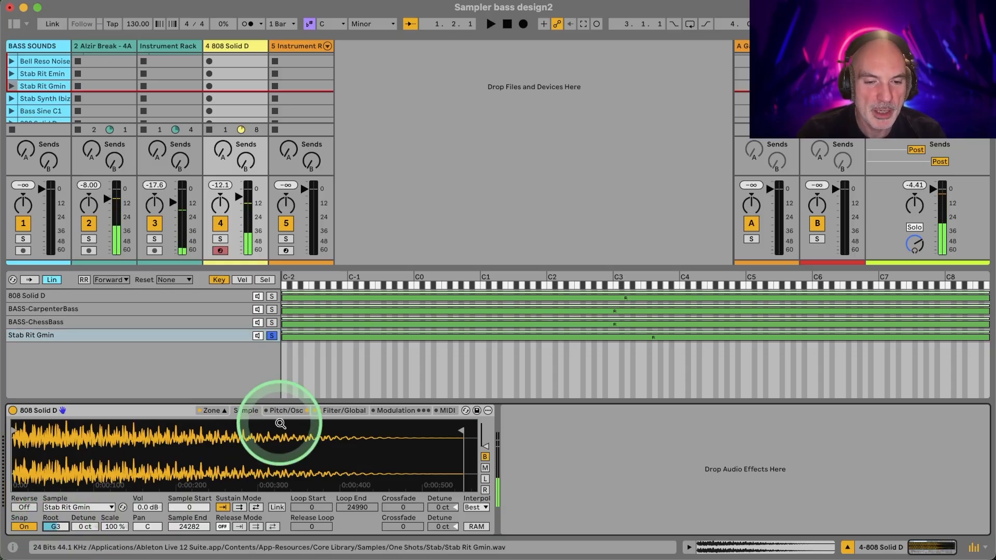
drag(60, 528, 60, 532)
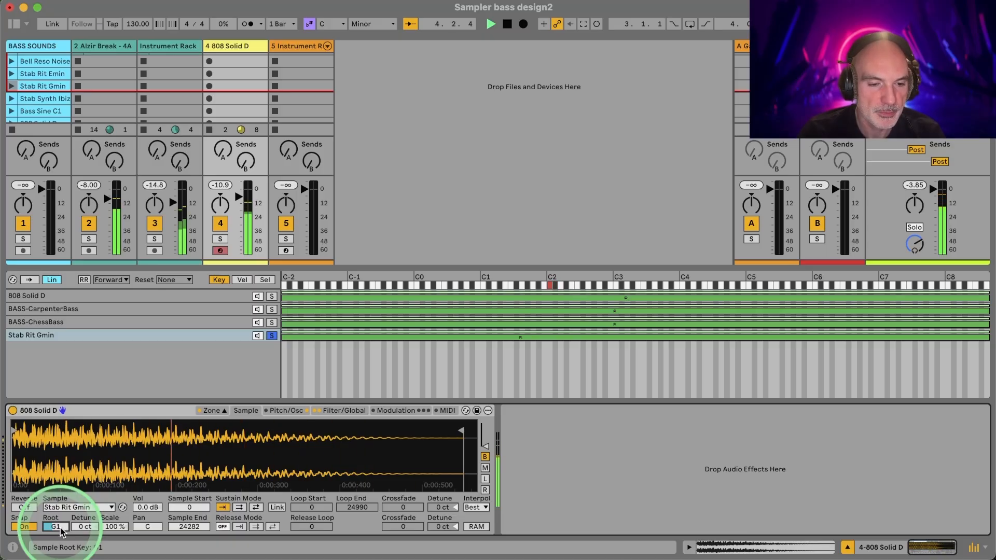
- Unsolo the Stab Rit Gmin zone and compare the layered bass with that zone off and on
click(271, 336)
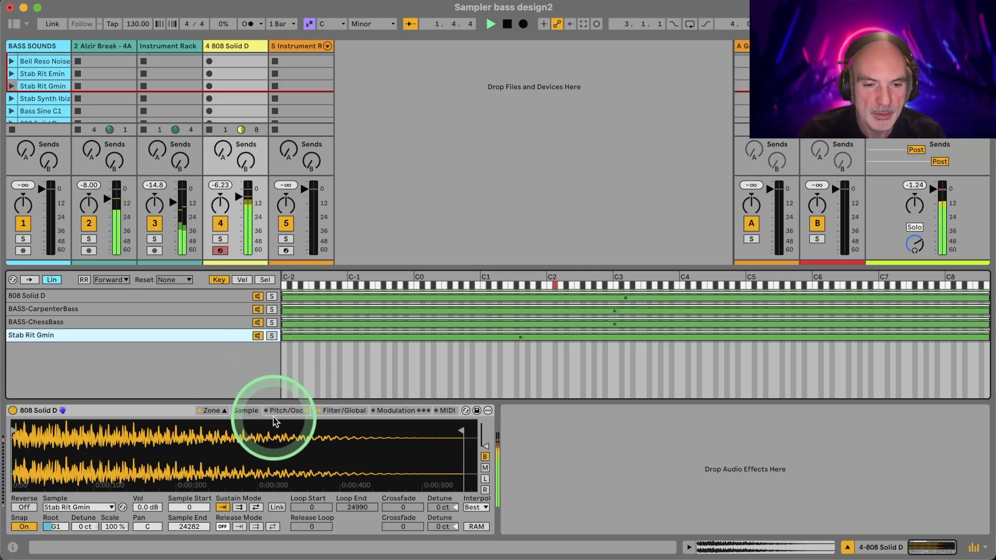
click(258, 336)
click(258, 336)
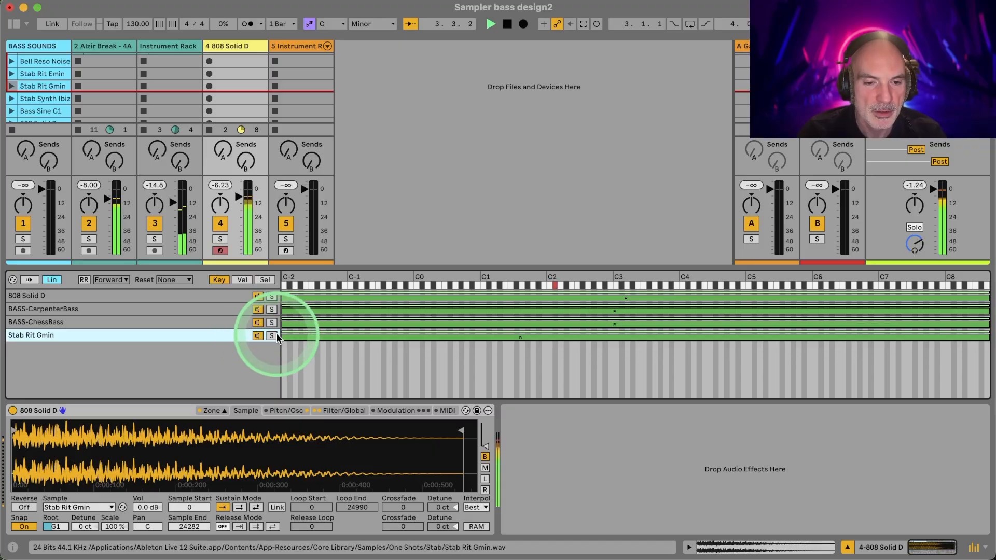
- Reduce the filter shaper amount to 5.00 and raise the filter envelope amount to 72
click(333, 411)
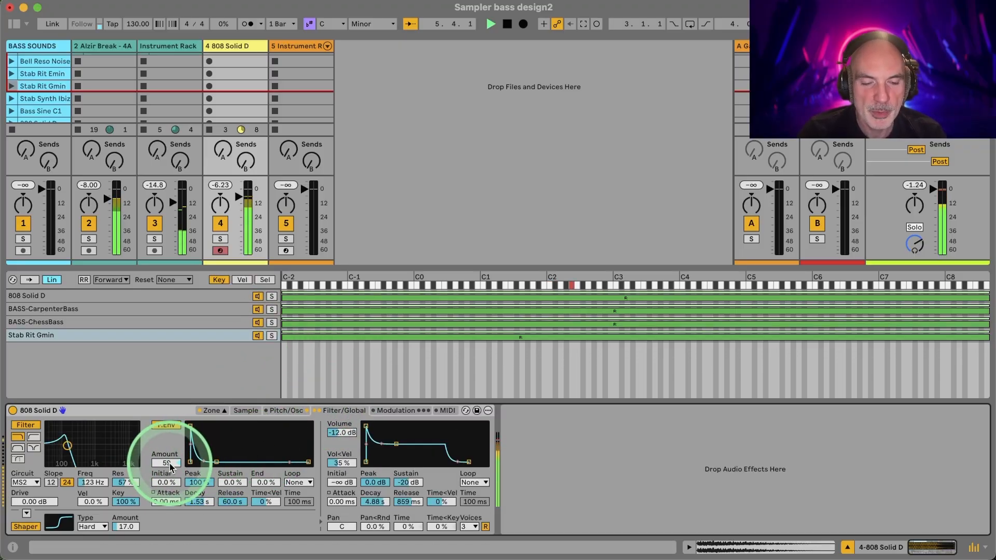
drag(122, 527, 122, 536)
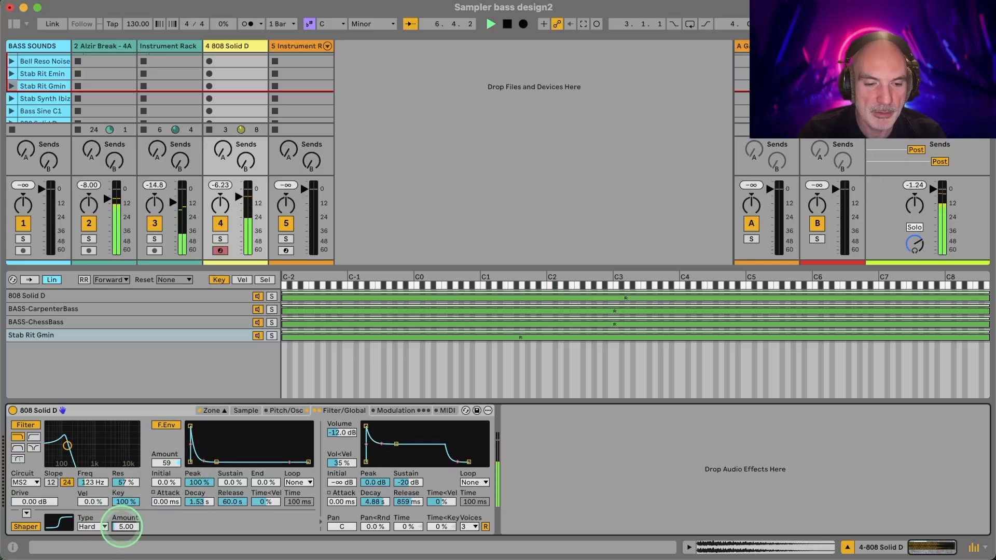
click(169, 464)
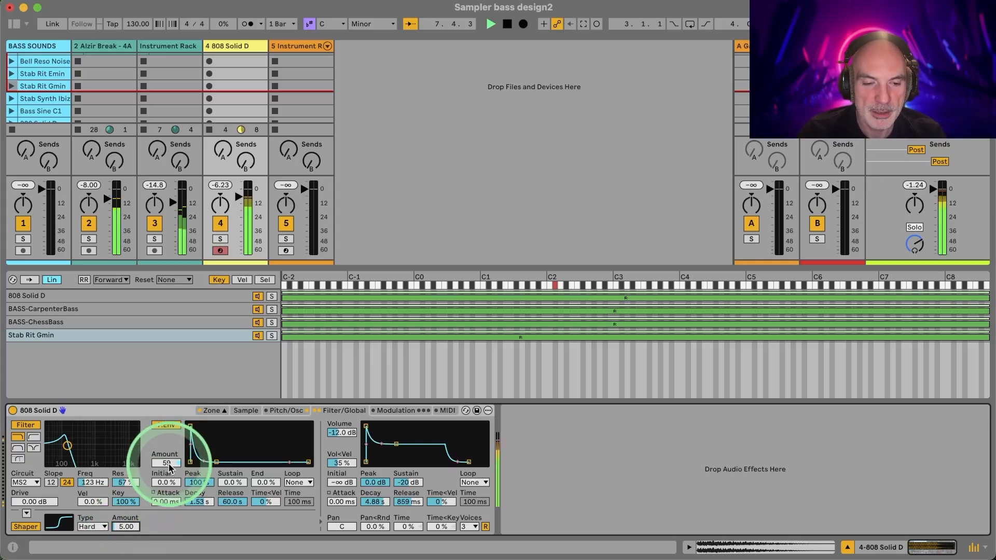
click(170, 464)
drag(170, 464, 169, 450)
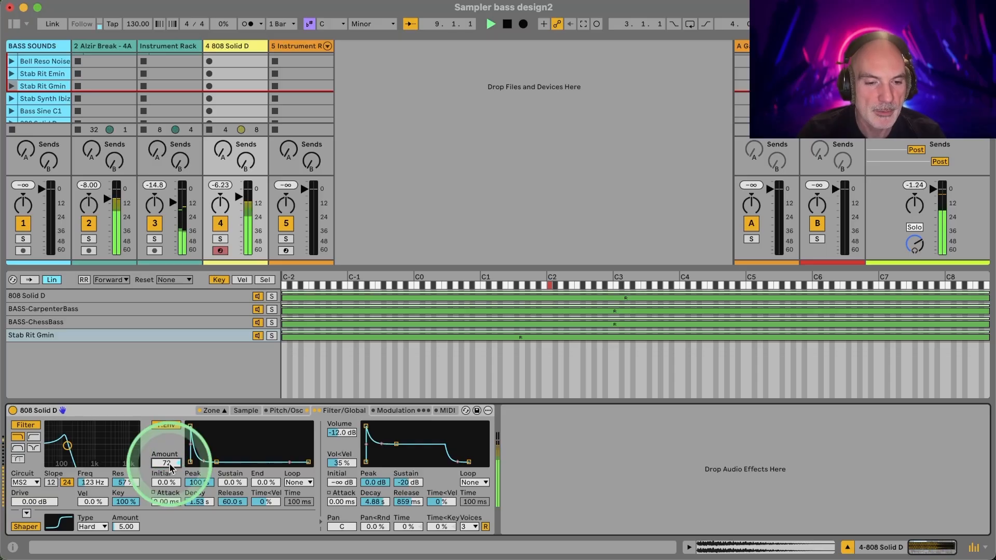
click(68, 446)
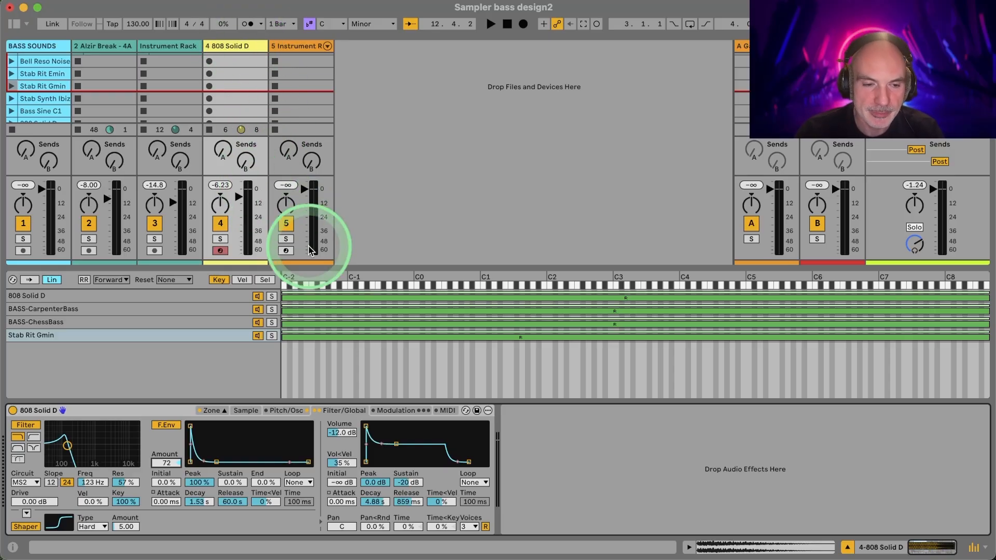
- Insert a new MIDI track after the 808 Solid D track and deactivate the 808 Solid D track
right_click(227, 50)
click(252, 173)
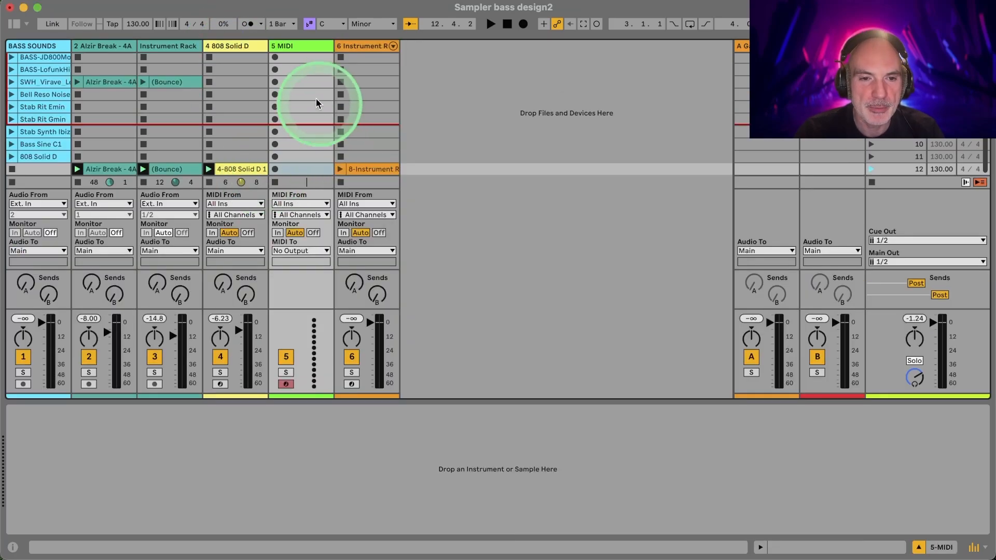
click(283, 46)
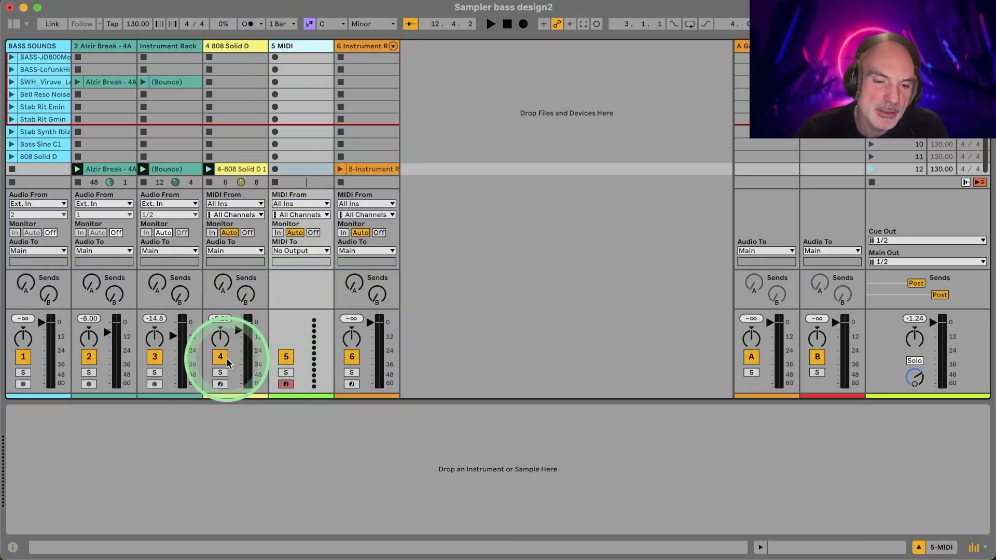
click(221, 357)
- Find the Wavetable instrument in the browser and load it onto the new MIDI track
click(14, 23)
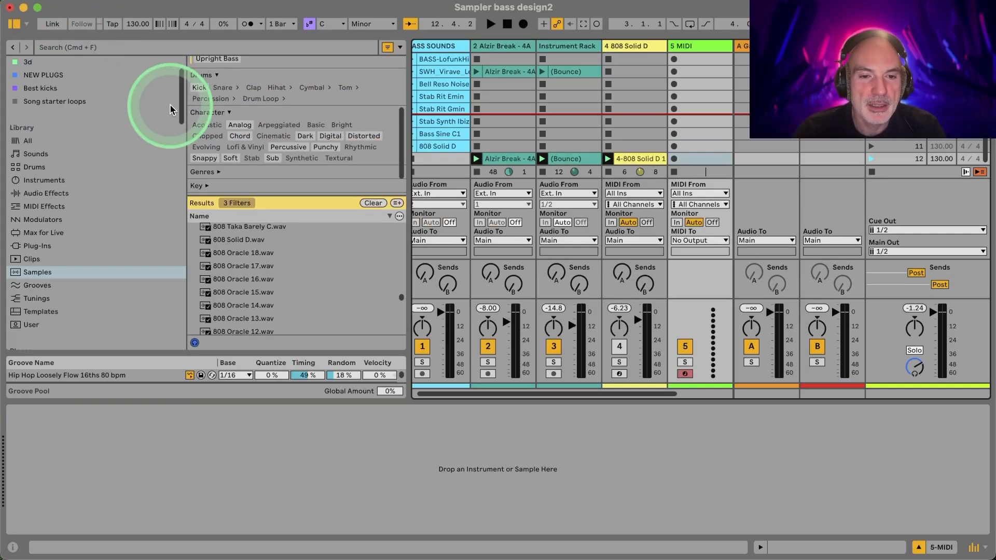
click(46, 180)
click(91, 48)
text(w)
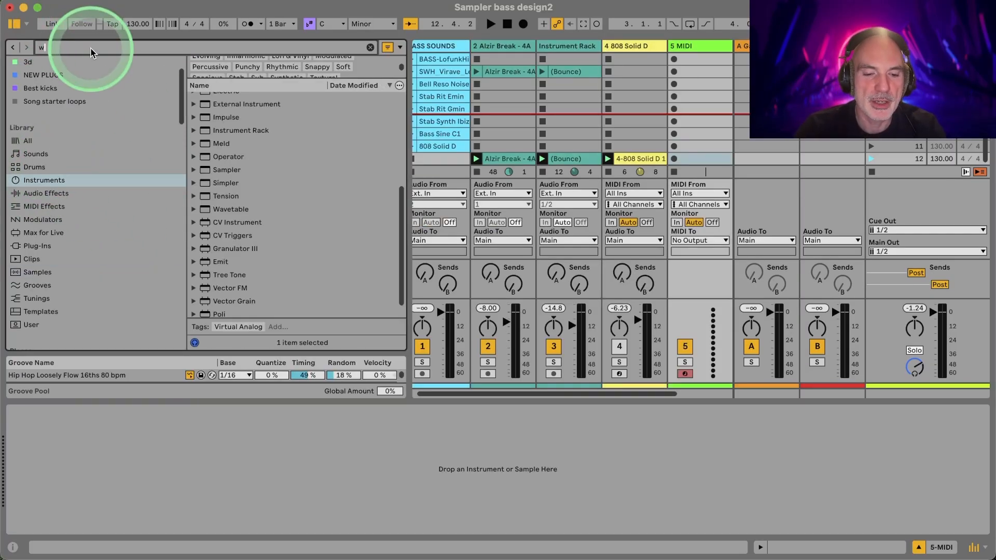
text(aveta)
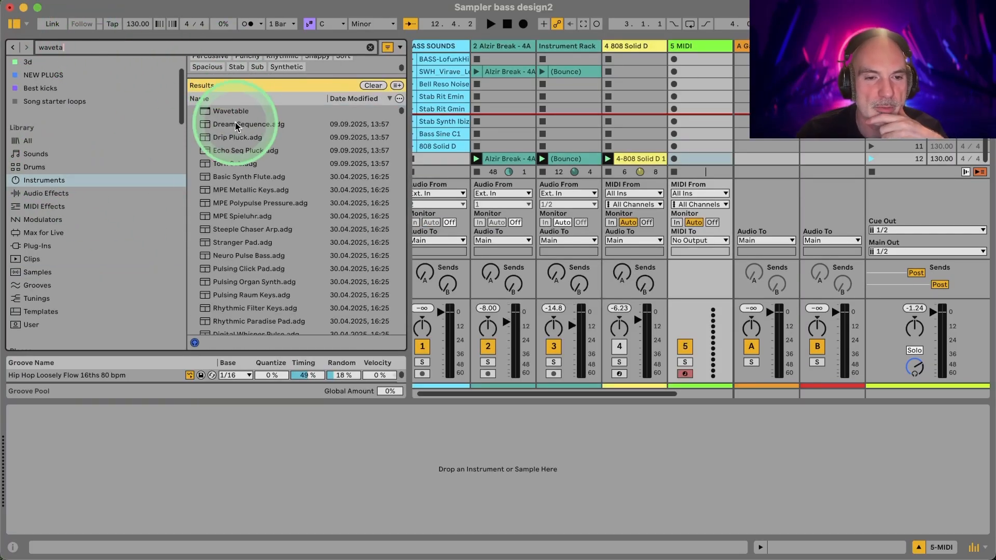
drag(232, 115, 387, 155)
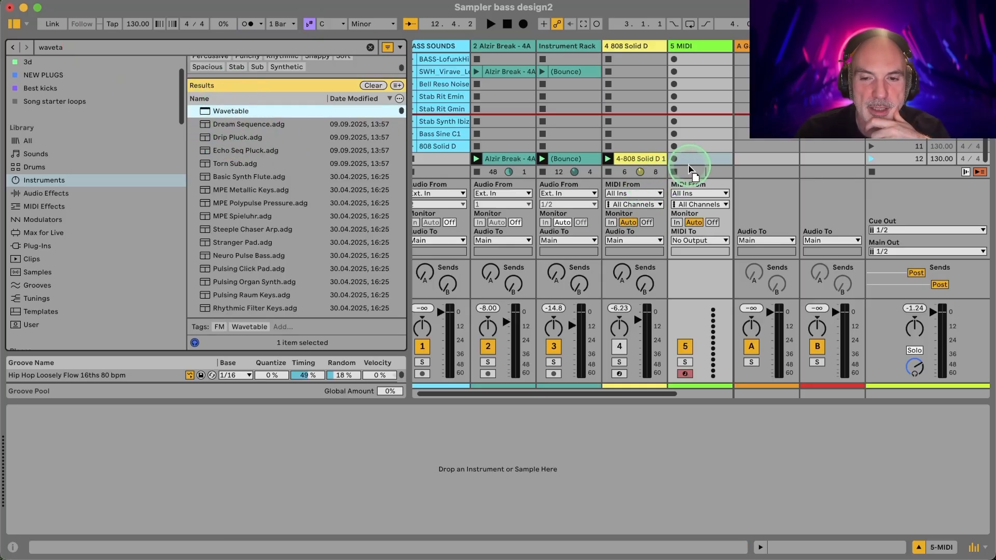
drag(690, 169, 692, 158)
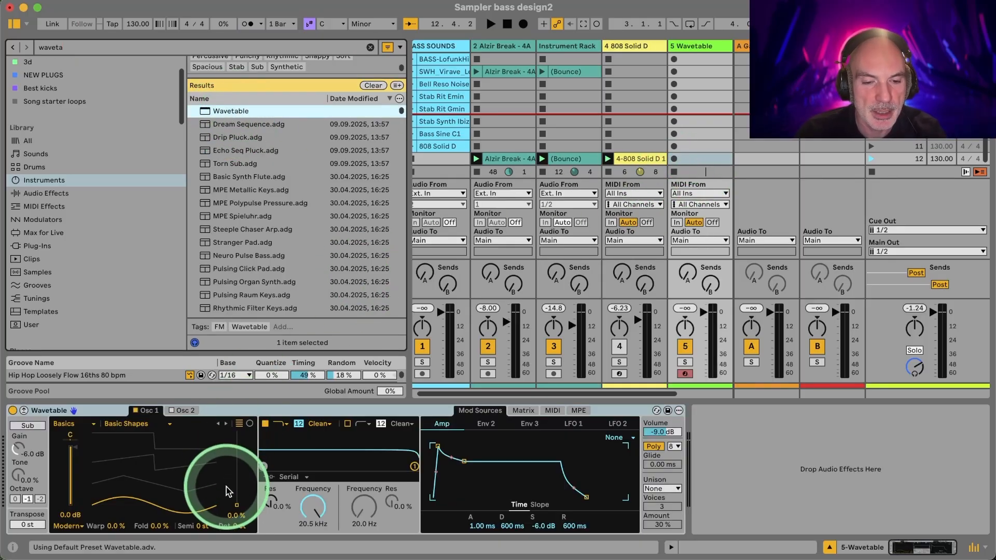
- Set Wavetable's oscillator 1 position to 64% and apply Classic unison with 8 voices at 68% amount
drag(227, 491, 237, 458)
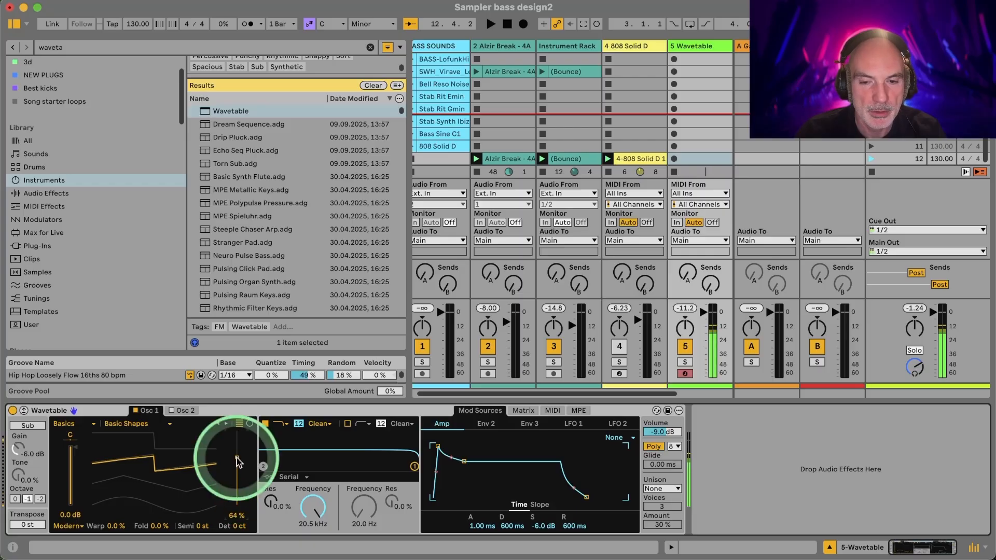
click(672, 488)
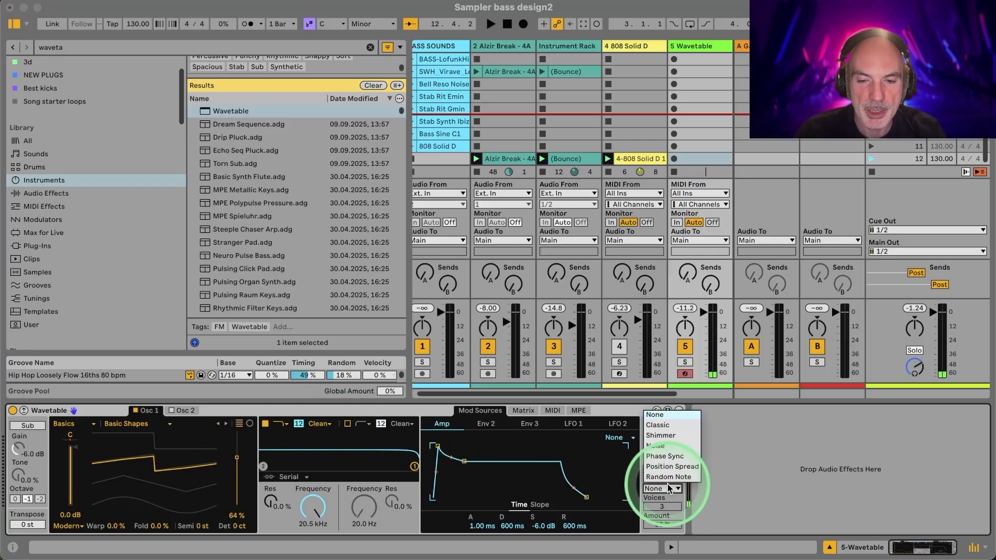
click(658, 431)
click(658, 525)
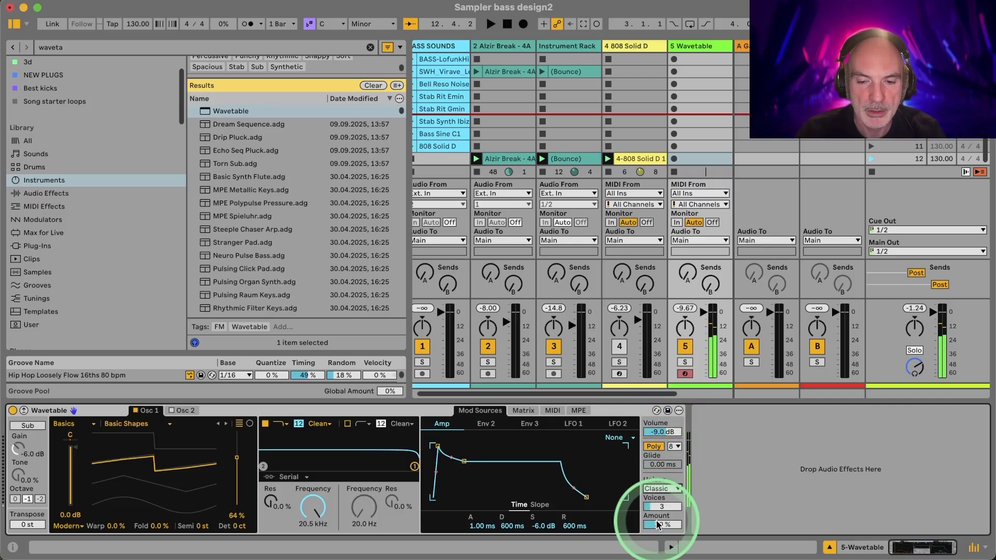
drag(653, 508, 651, 502)
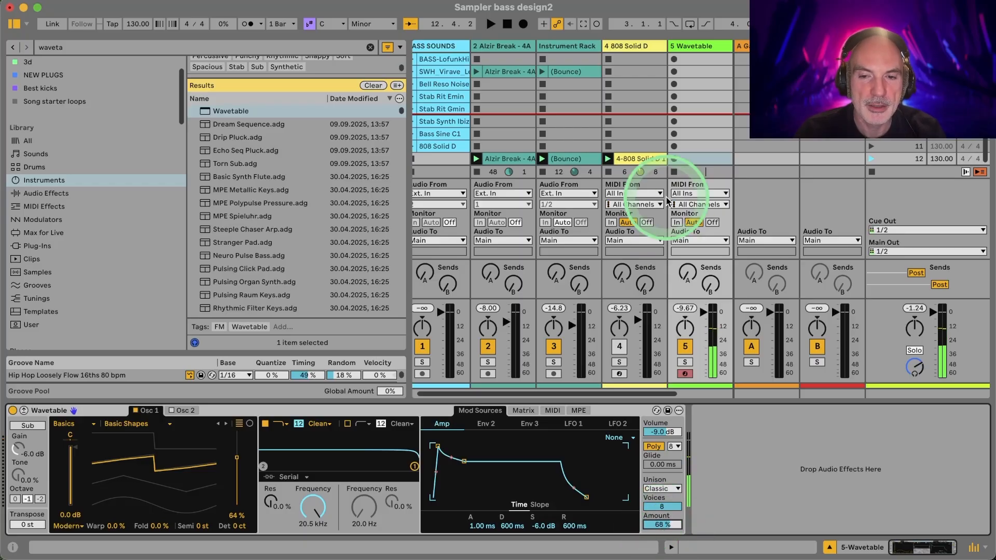
- Create a MIDI clip on the Wavetable track and draw a C1 note filling the whole bar
double_click(698, 159)
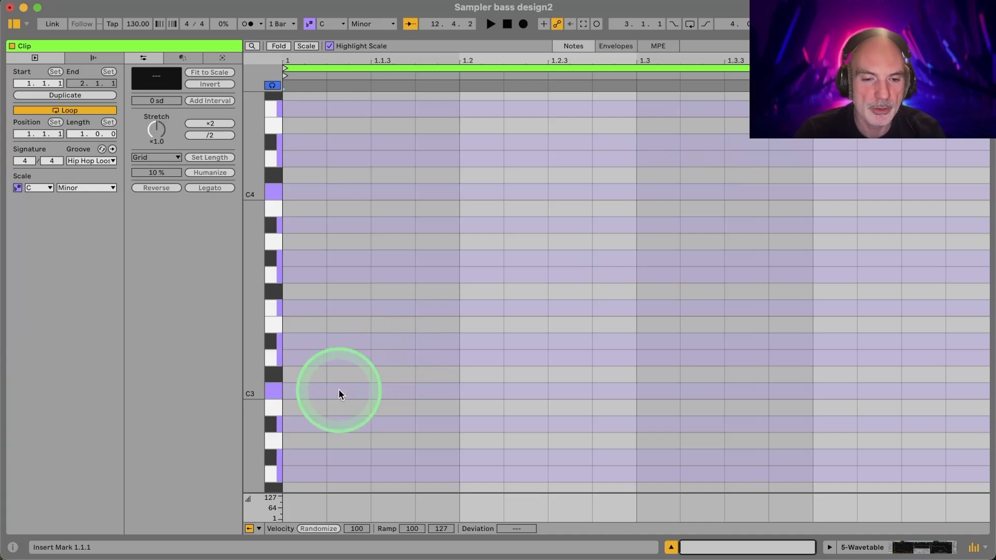
scroll(338, 390, down, 10)
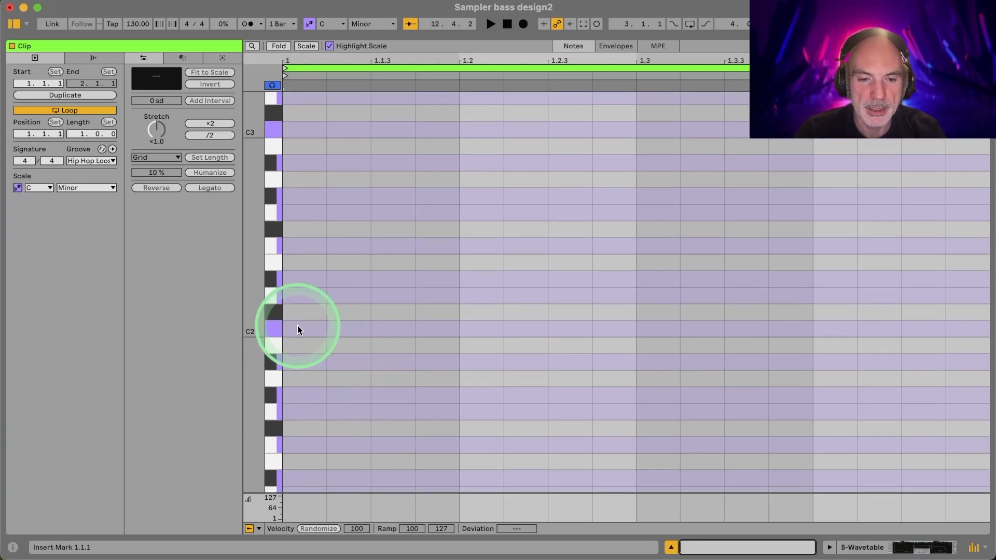
key(z)
key(a)
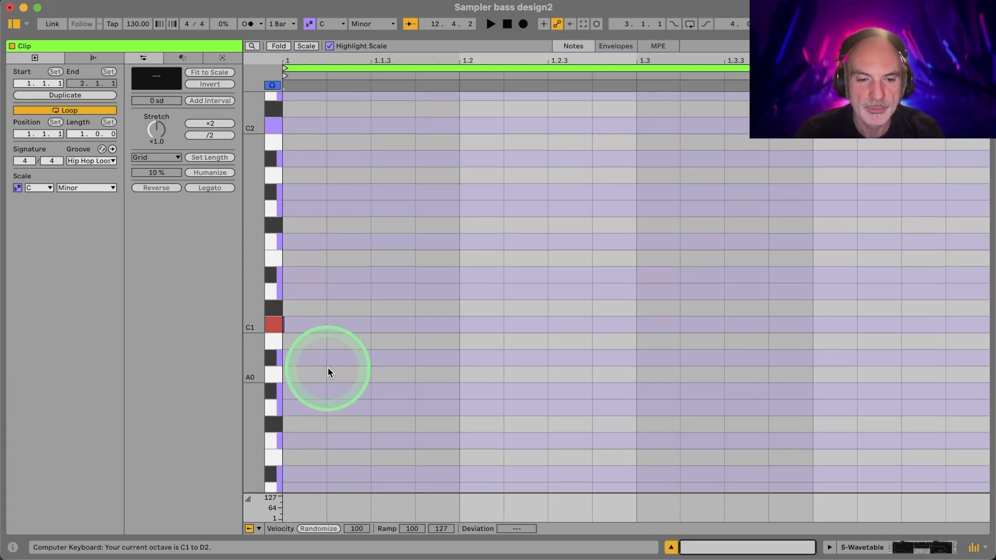
double_click(303, 324)
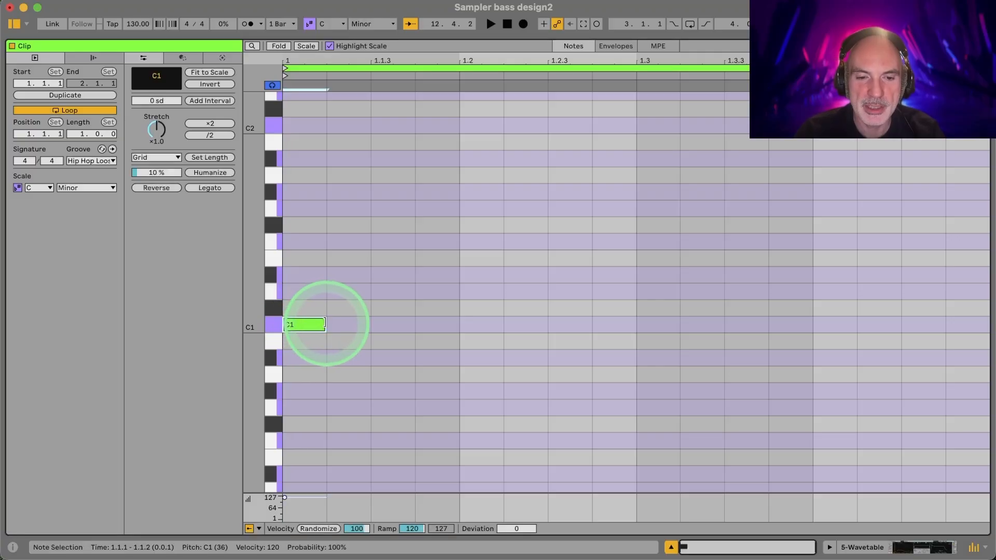
drag(324, 324, 988, 395)
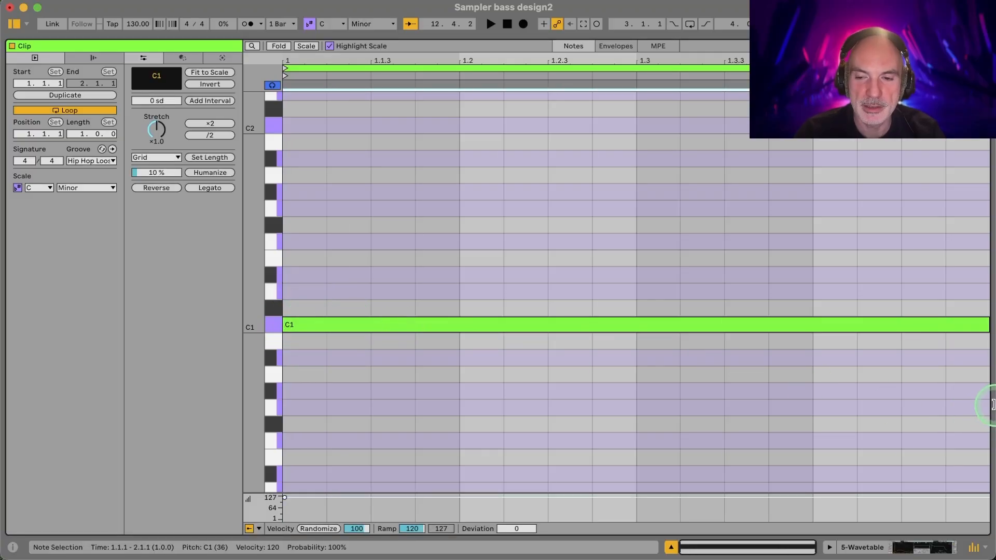
- Duplicate the clip's loop to two bars and replace the repeated note with one C1 note spanning both bars
click(647, 68)
key(super+d)
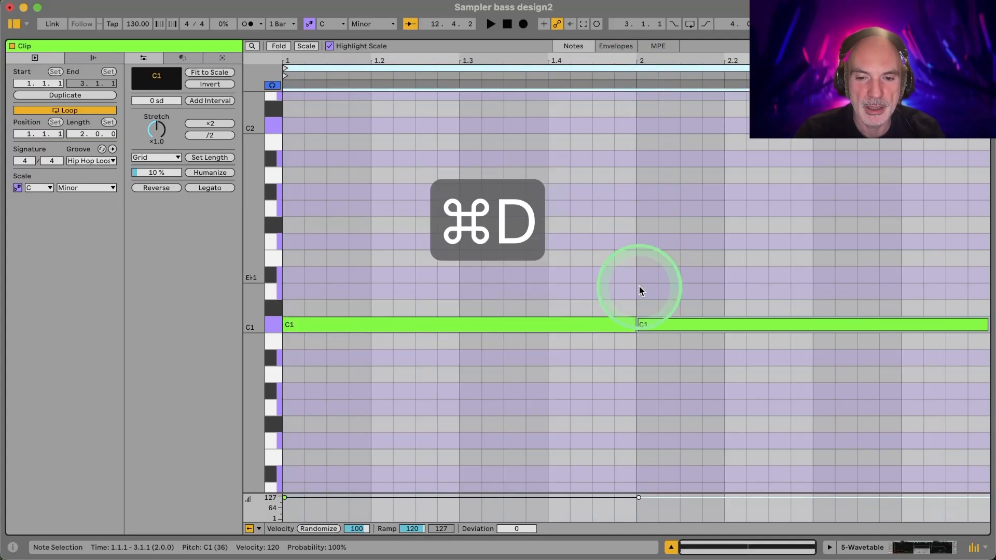
drag(635, 324, 857, 345)
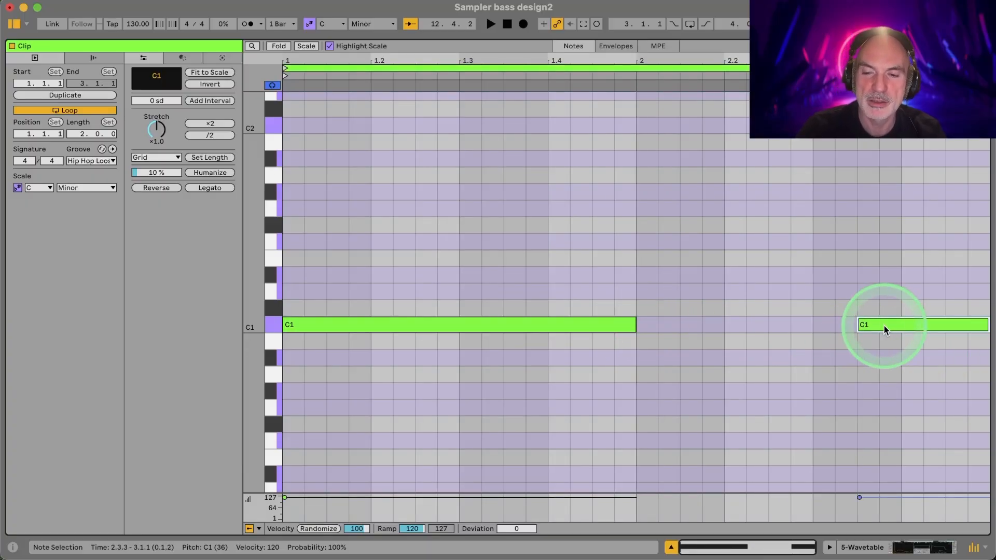
key(Delete)
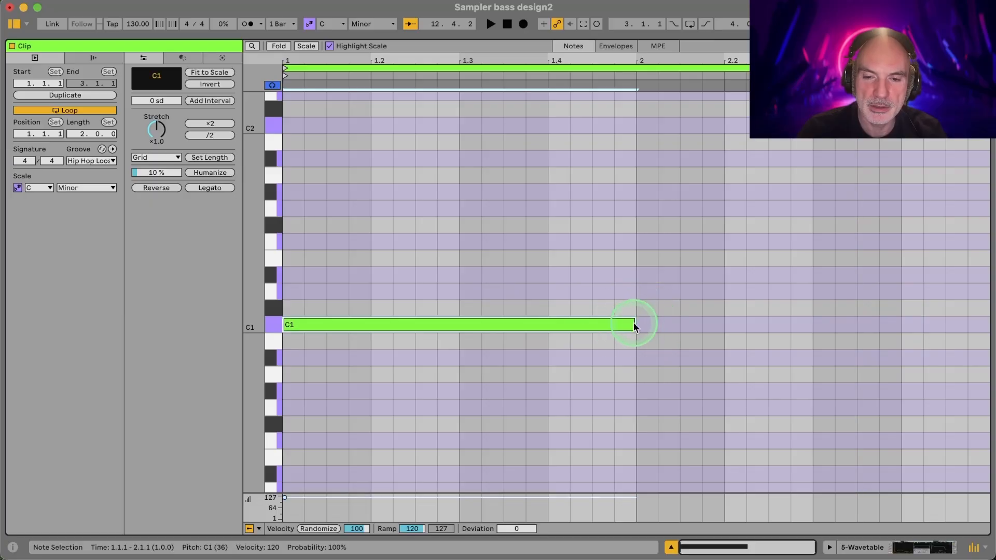
drag(632, 322, 992, 354)
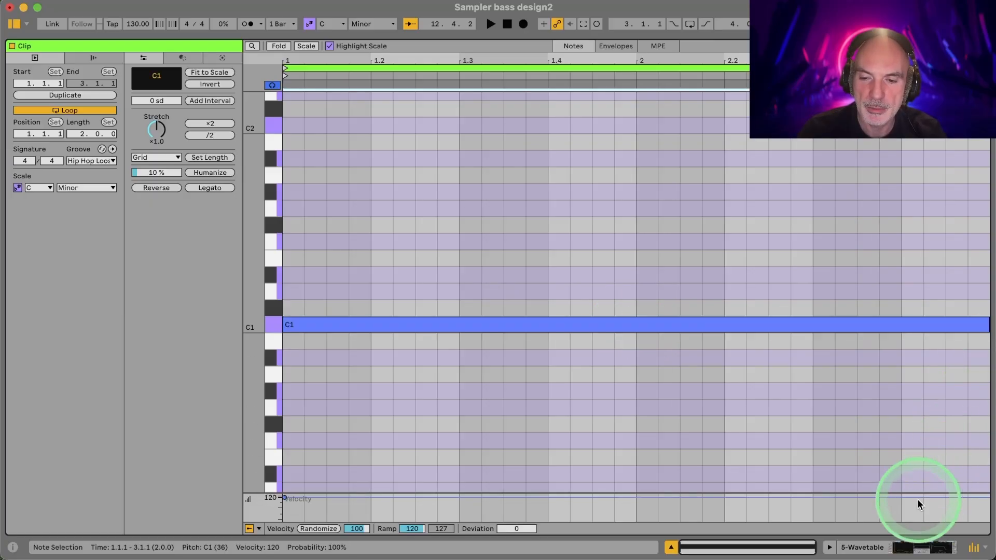
- Leave the clip editor and bounce the Wavetable track in place
click(870, 549)
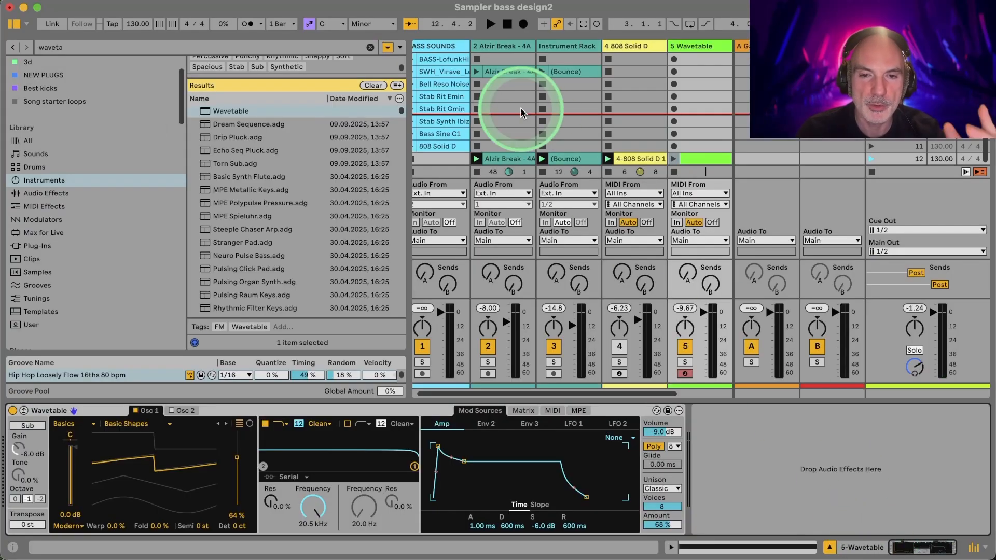
right_click(701, 45)
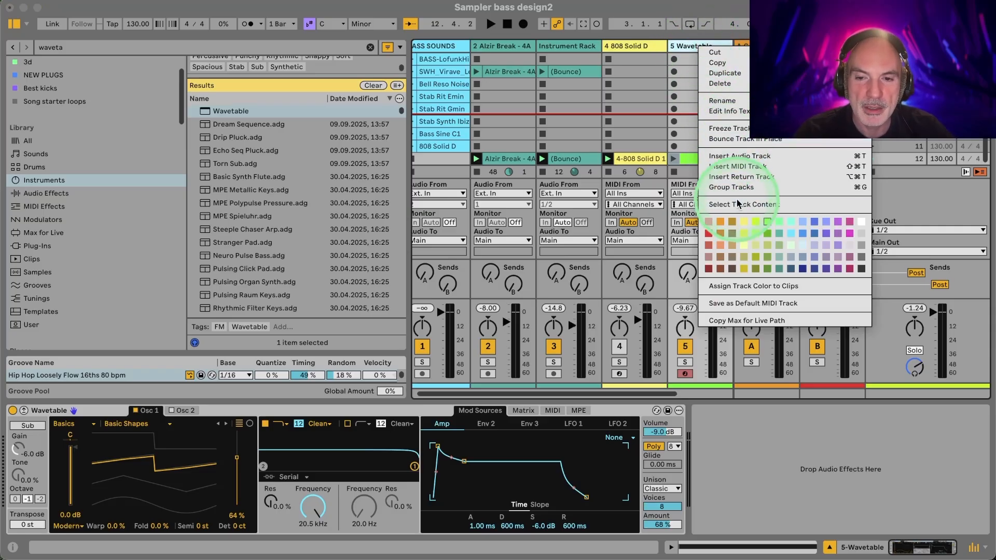
click(731, 139)
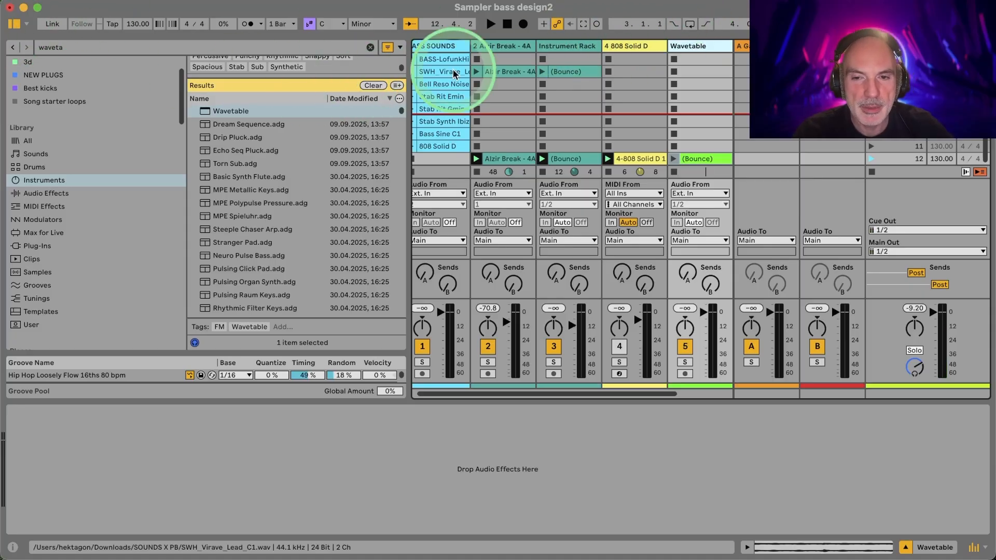
- Insert a new MIDI track directly after the bounced Wavetable track
scroll(466, 68, right, 3)
right_click(594, 48)
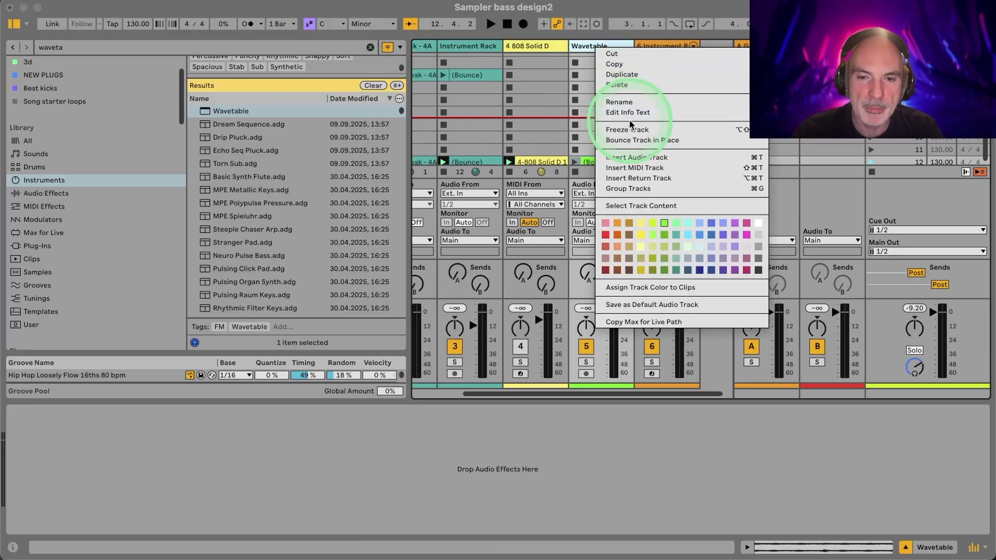
click(632, 168)
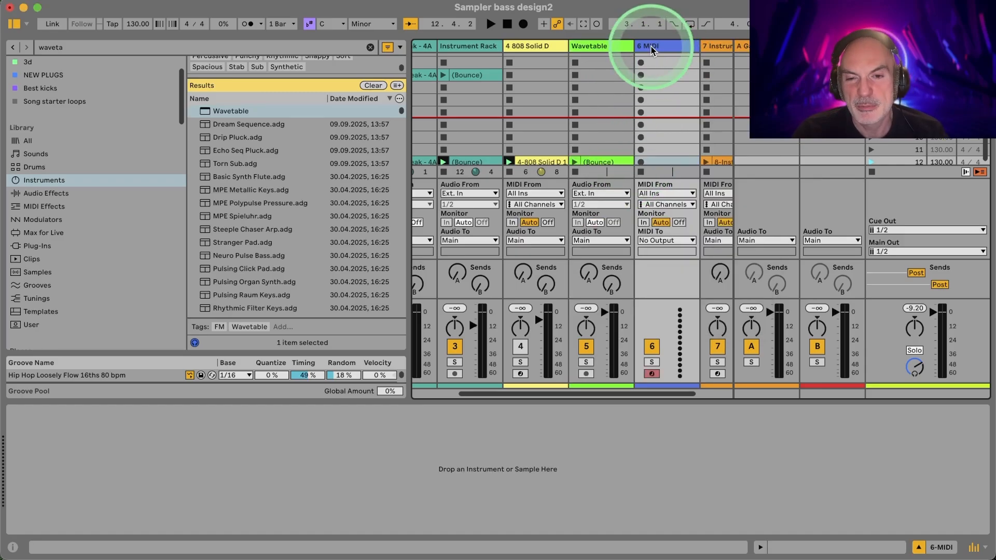
- Solo the Wavetable track and launch its bounced clip
click(609, 45)
click(670, 46)
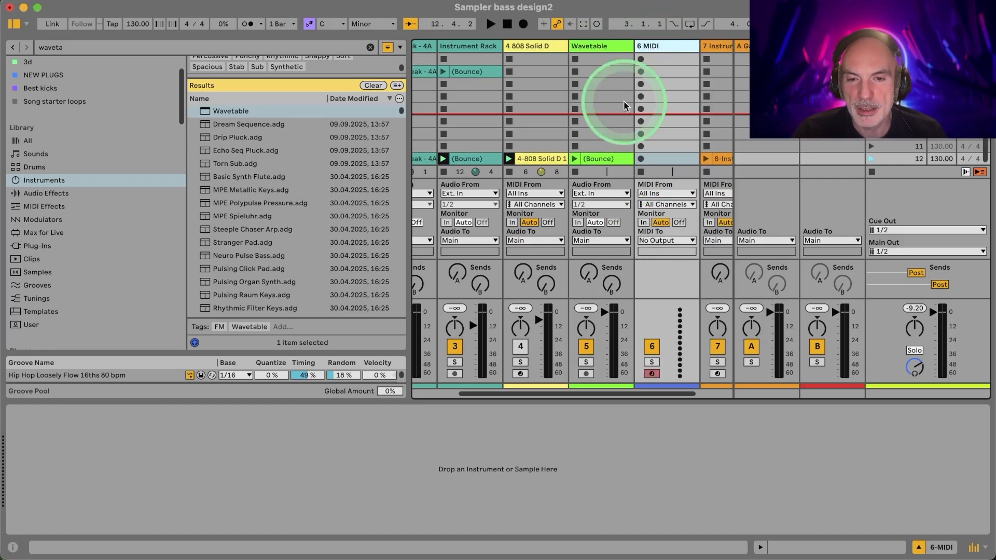
click(584, 363)
click(575, 159)
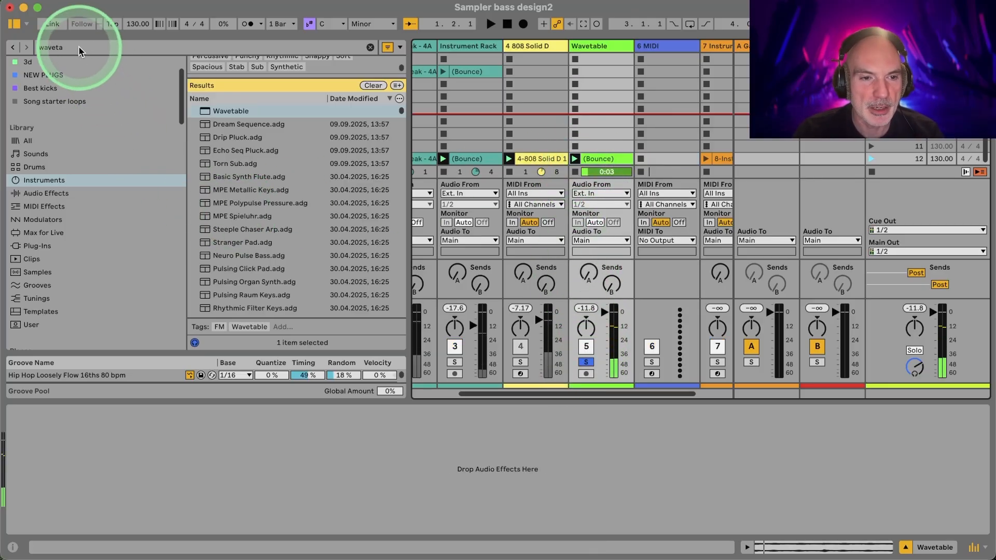
- Search the audio effects for "roar" and load Roar onto the Wavetable track
key(super+f)
text(raoar)
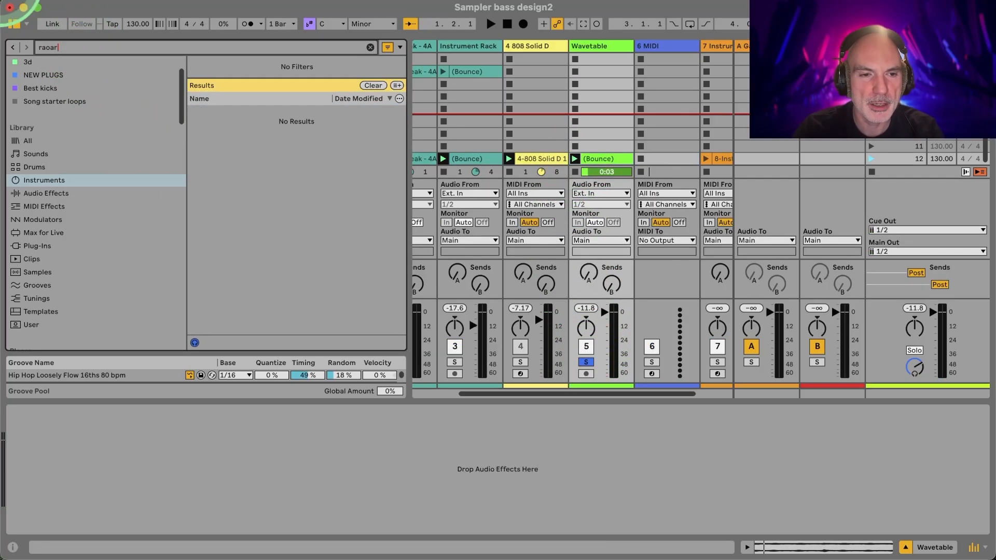
key(BackSpace)
text(oard)
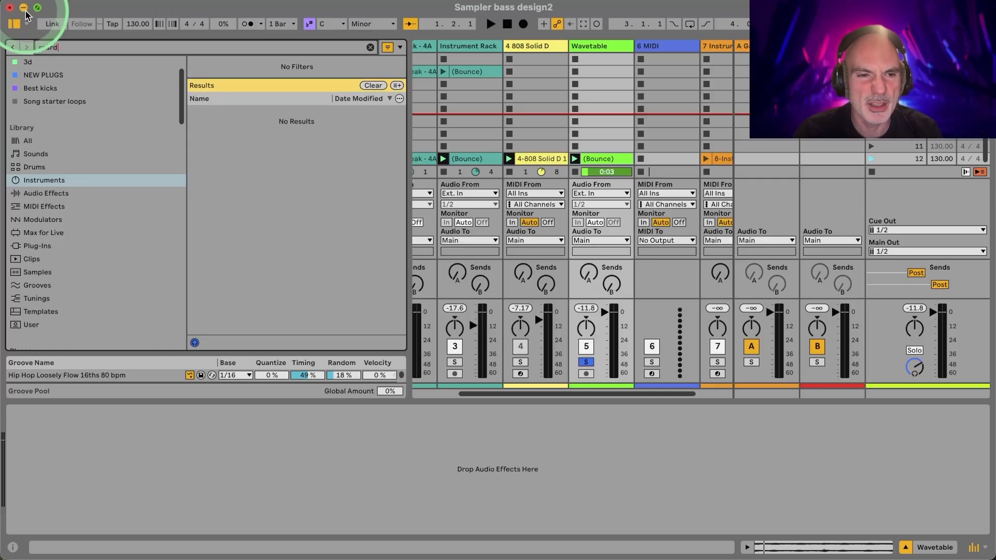
key(BackSpace)
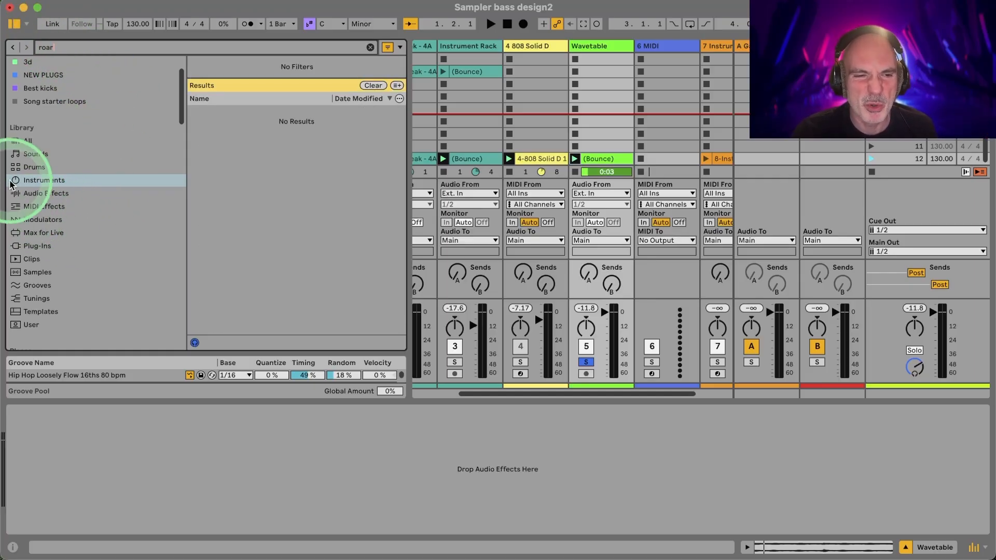
click(46, 193)
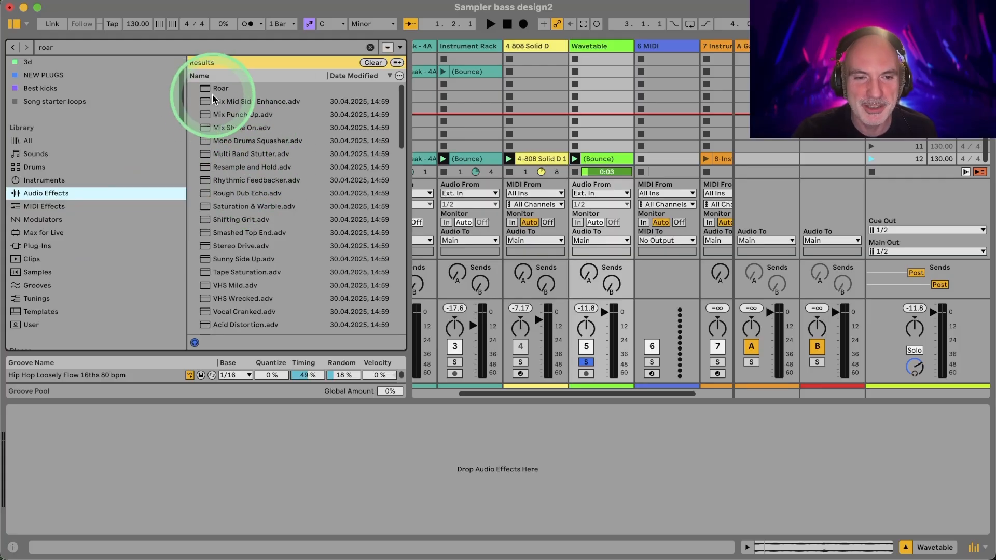
drag(214, 89, 605, 135)
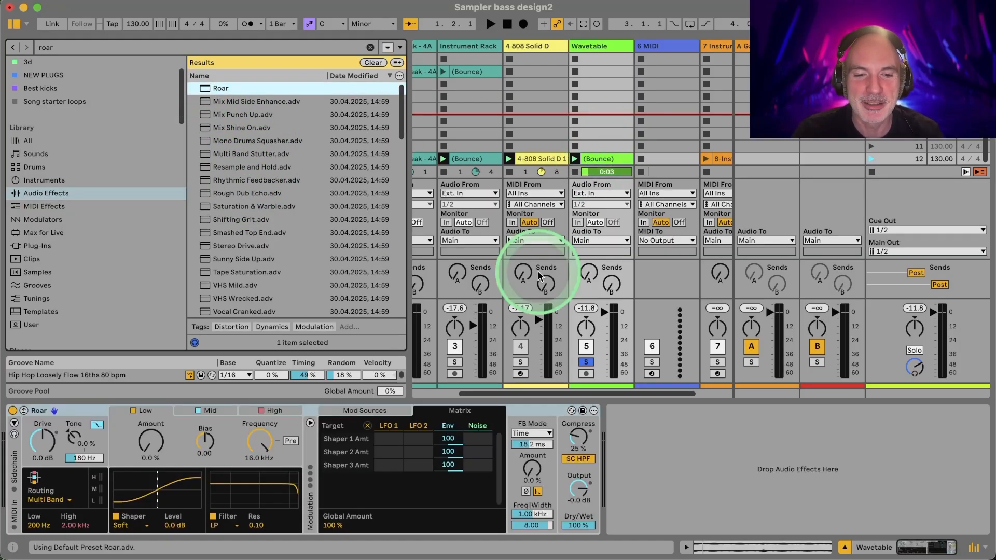
- Set Roar's Mid band shaper level to 13 dB and its amount to 37%
click(221, 412)
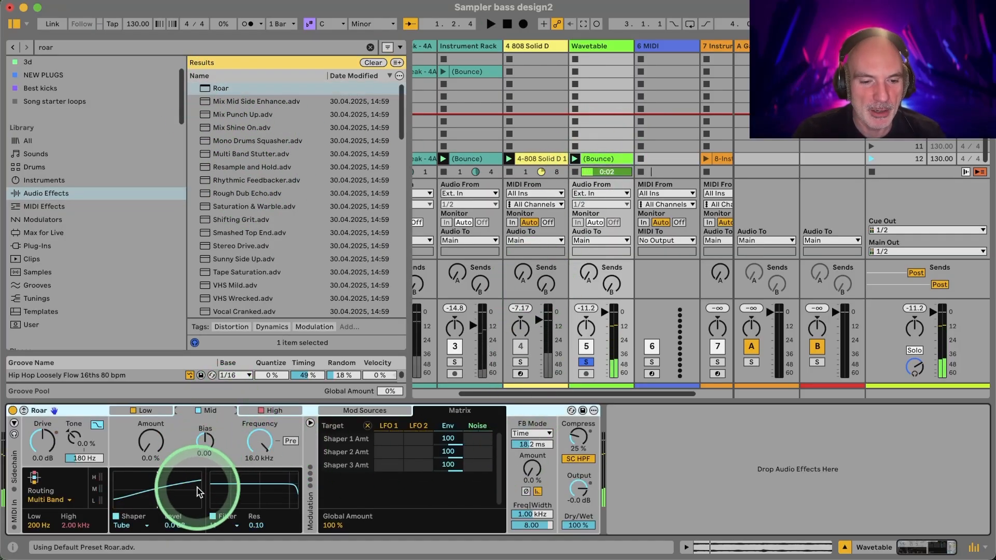
click(175, 526)
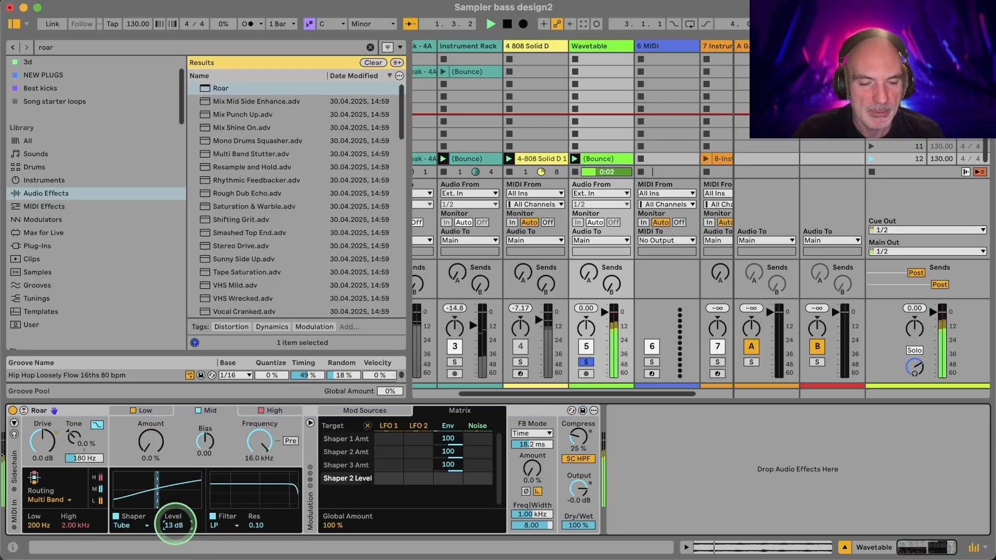
click(146, 442)
drag(145, 445, 145, 441)
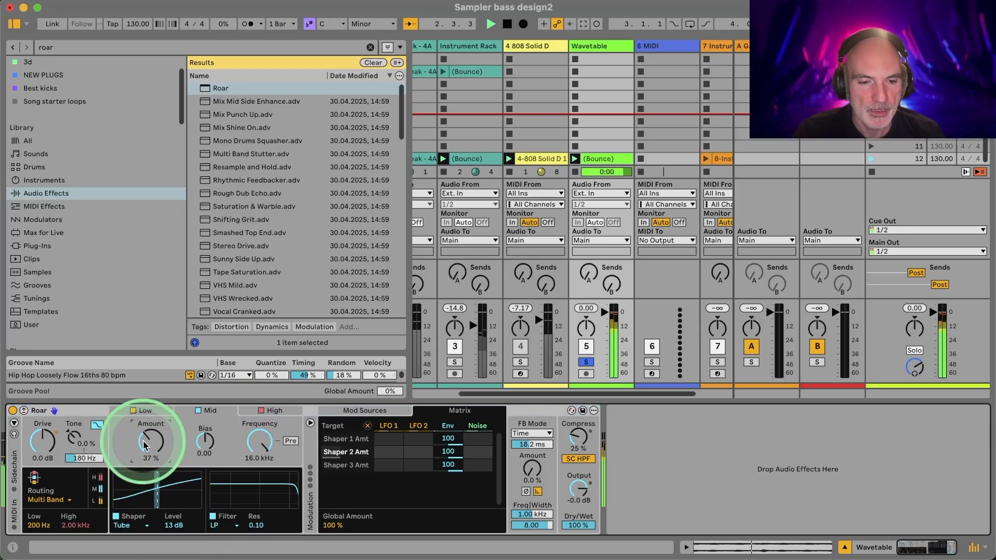
- Keep the Noise shaper in Roar's High band and set its level to -0.7 dB during playback
click(245, 411)
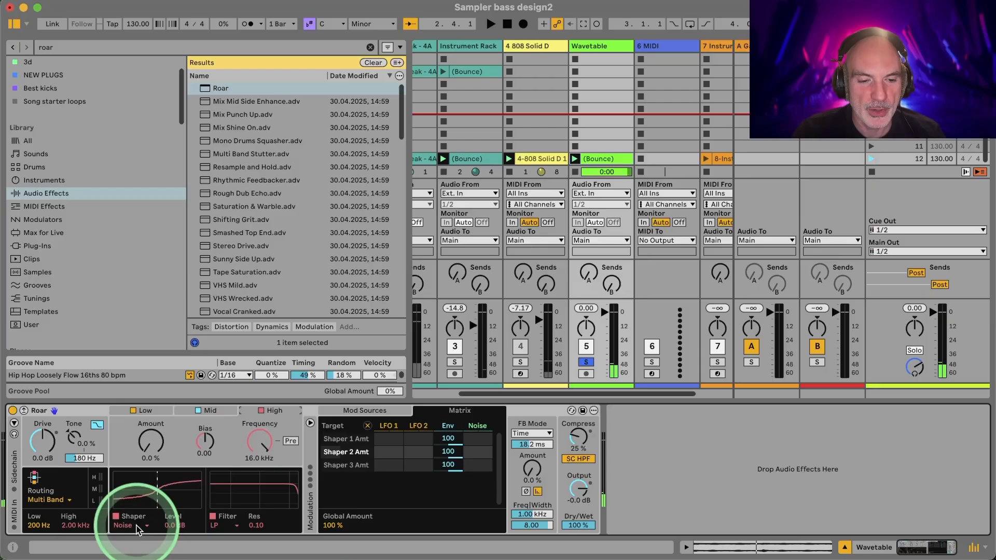
click(137, 527)
click(138, 528)
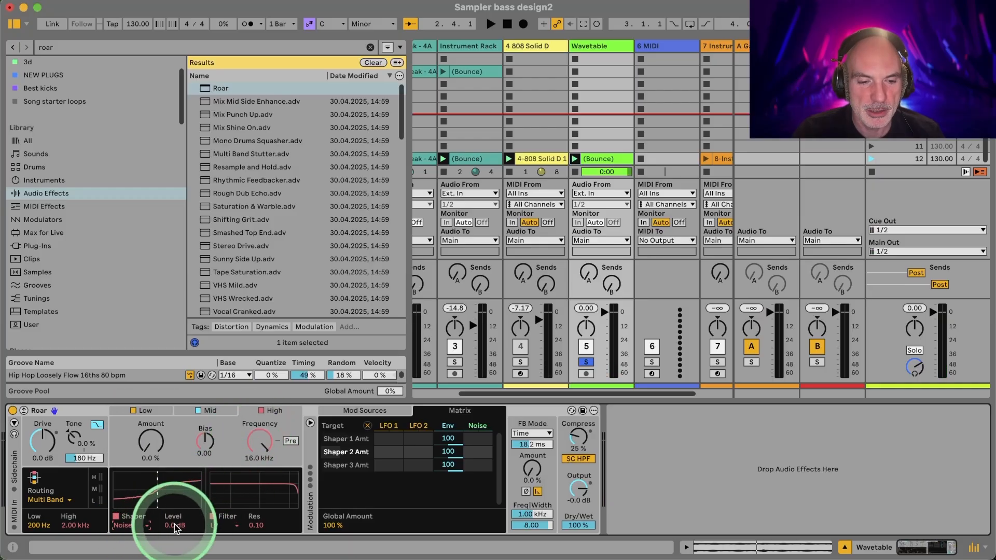
key(space)
drag(174, 527, 175, 519)
- Set Roar's Low band shaper to Tube Preamp with a 16% amount and a 24 dB level
click(145, 411)
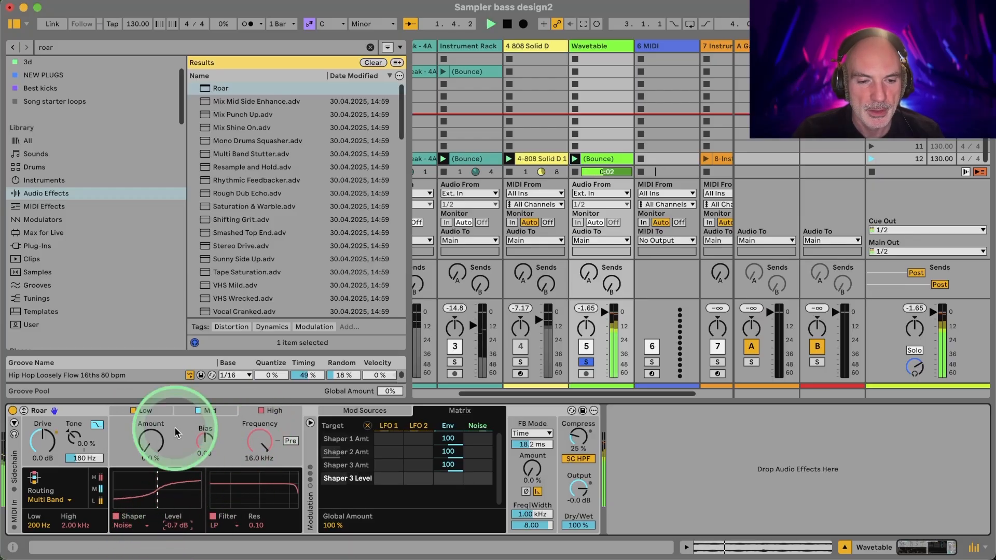
drag(151, 447, 136, 529)
click(136, 529)
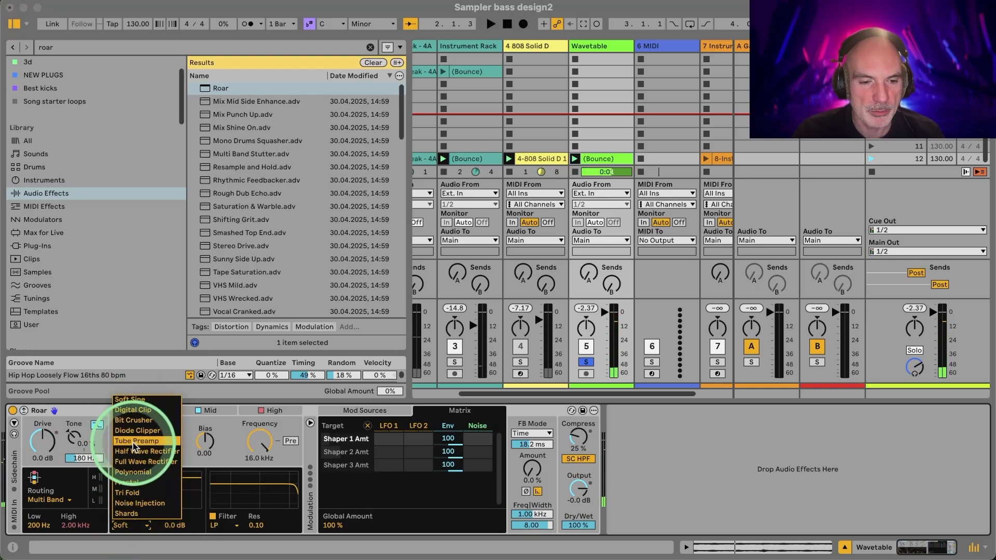
click(144, 413)
key(space)
click(174, 525)
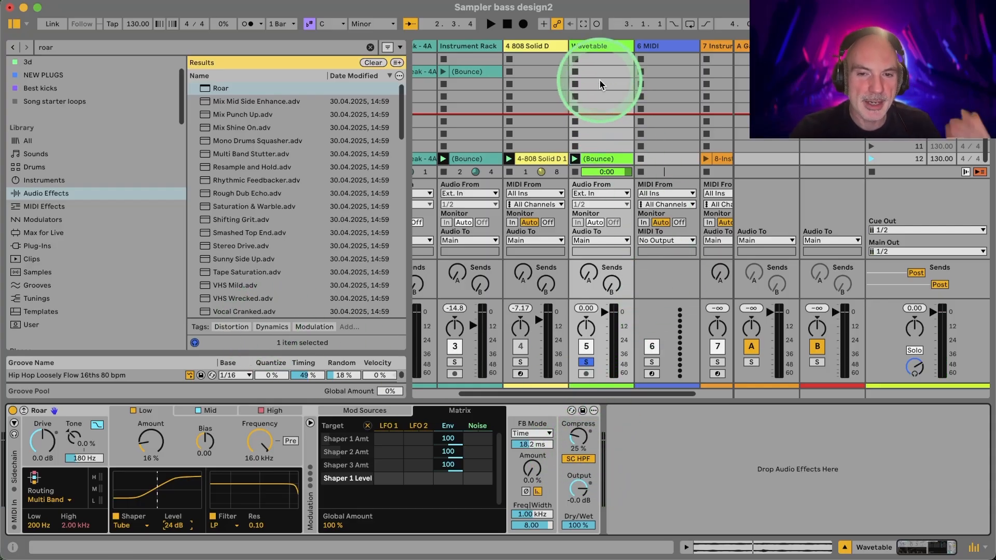
- Bounce the Wavetable track with Roar in place and hide the browser
right_click(590, 48)
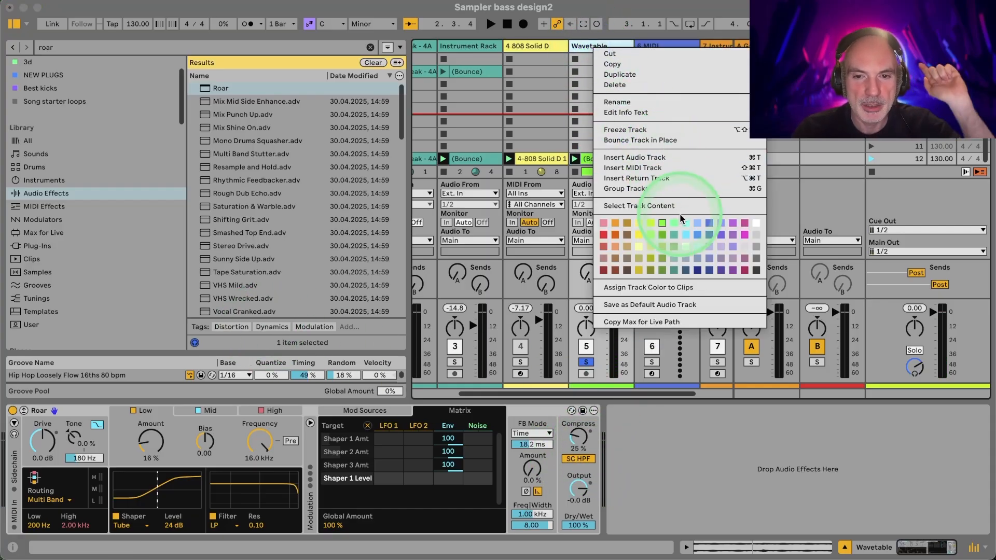
click(623, 140)
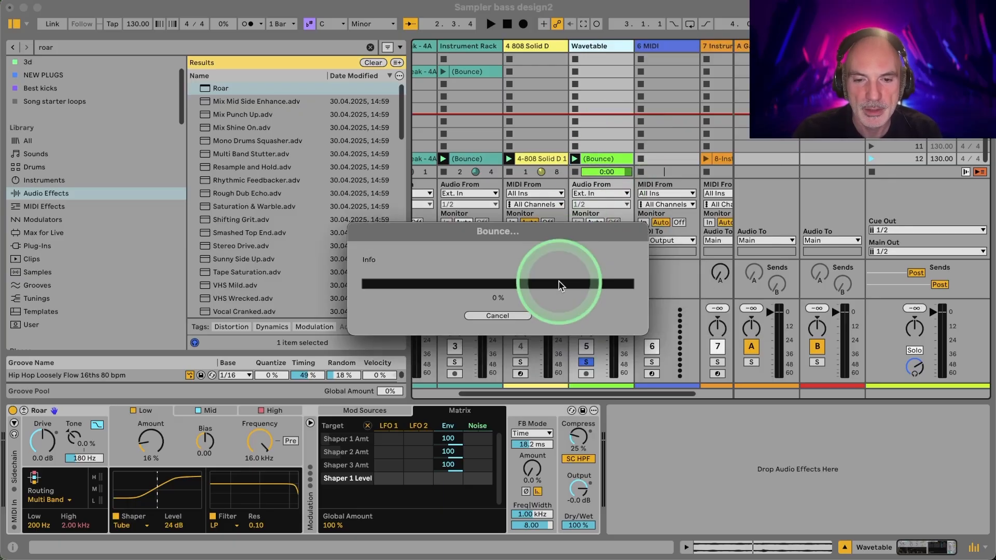
click(14, 23)
- Load the bounced Wavetable clip onto the empty 6 MIDI track, convert its Simpler to Sampler and show the zone editor
click(354, 50)
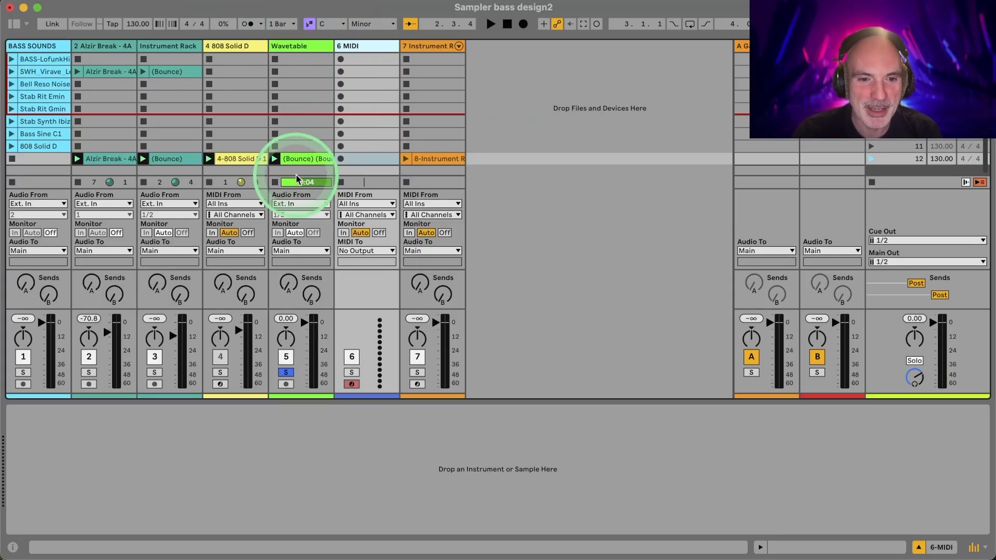
drag(294, 158, 266, 412)
right_click(265, 413)
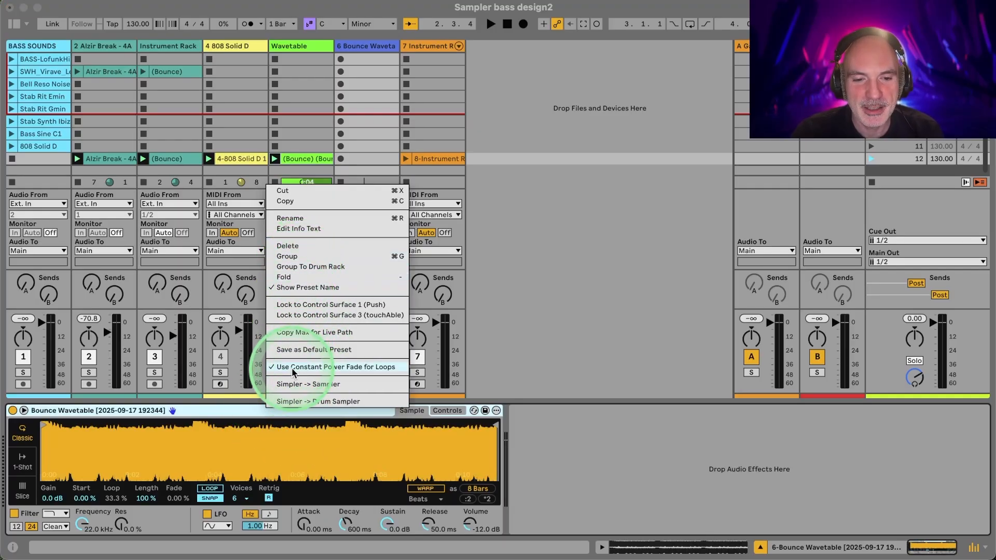
click(300, 384)
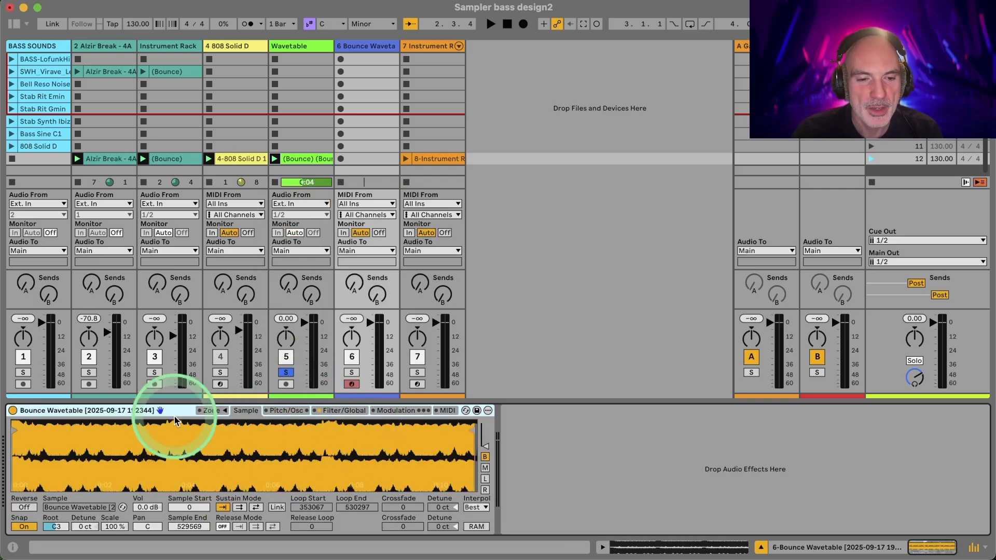
click(218, 410)
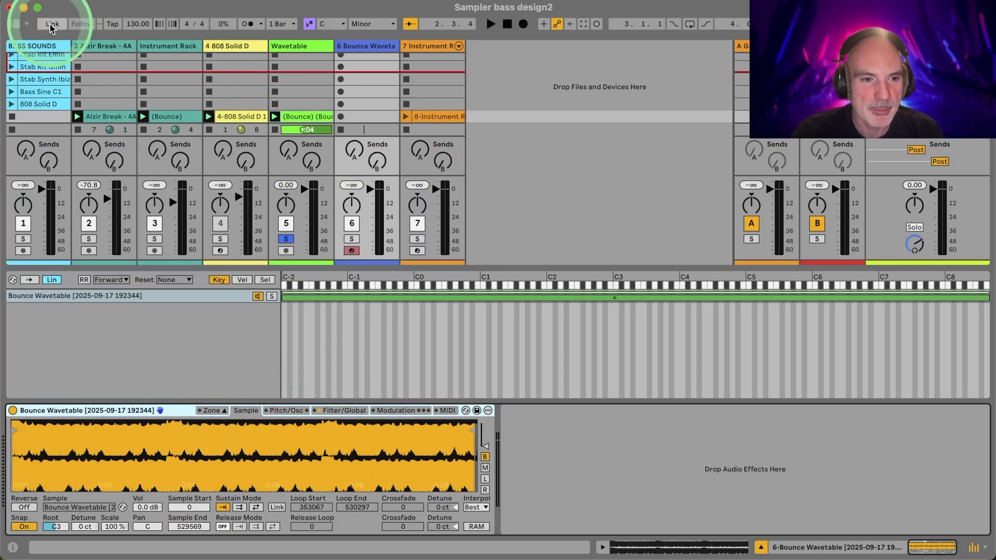
- Solo the 6 Bounce Wavetable track, audition a few notes and lower the track volume slightly
click(352, 238)
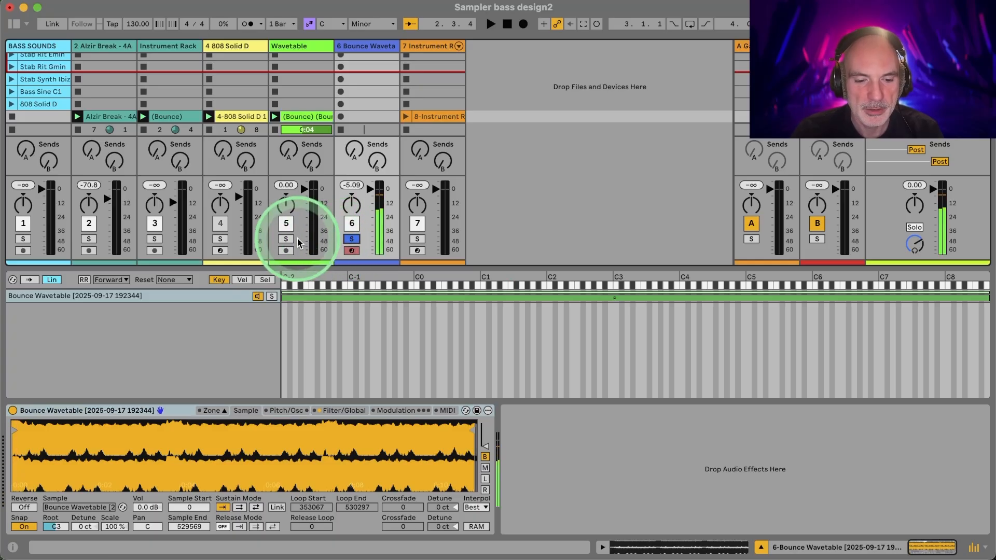
key(g)
key(s)
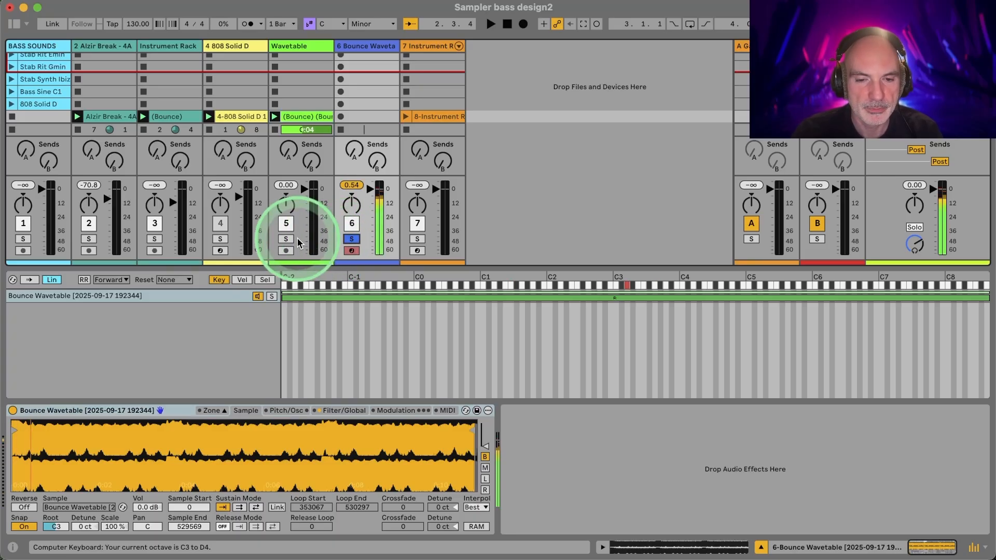
key(e)
key(a)
drag(369, 188, 368, 193)
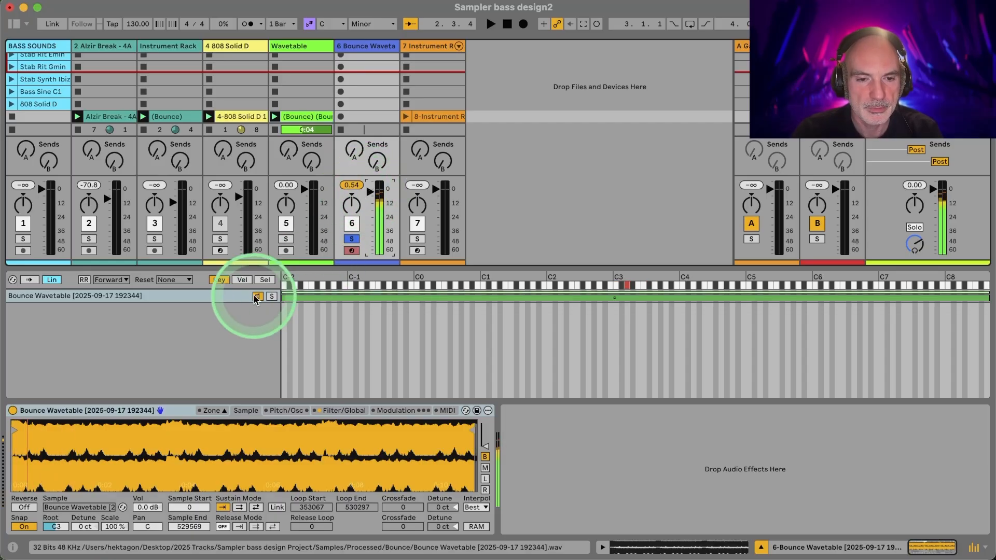
- Duplicate the Bounce Wavetable layer in Sampler's zone editor twice to make three layers
right_click(190, 300)
click(204, 304)
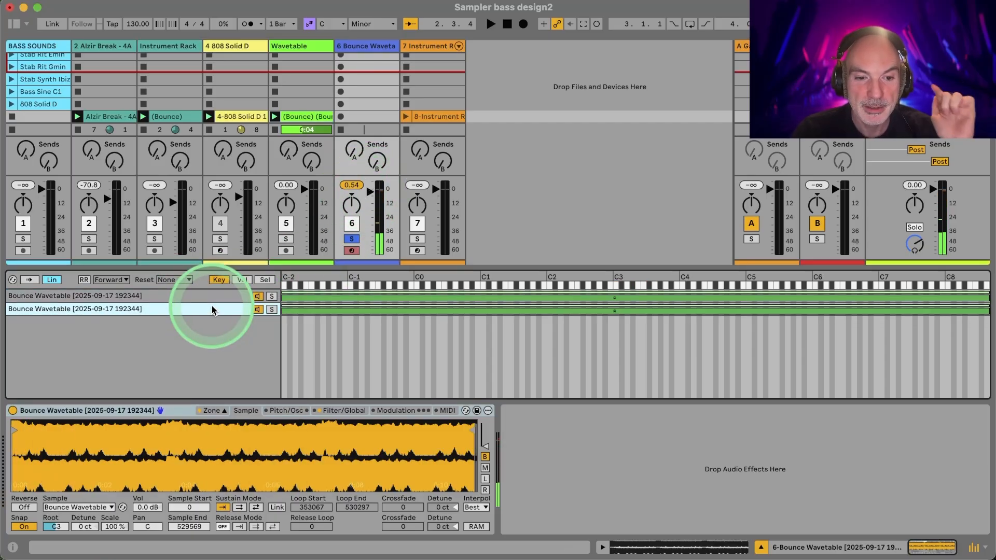
ctrl+click(194, 309)
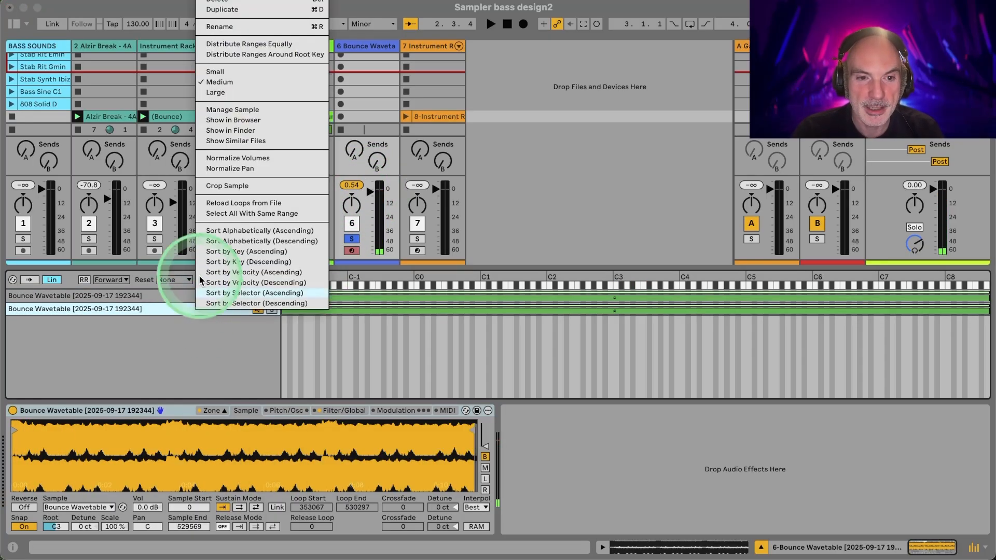
click(222, 9)
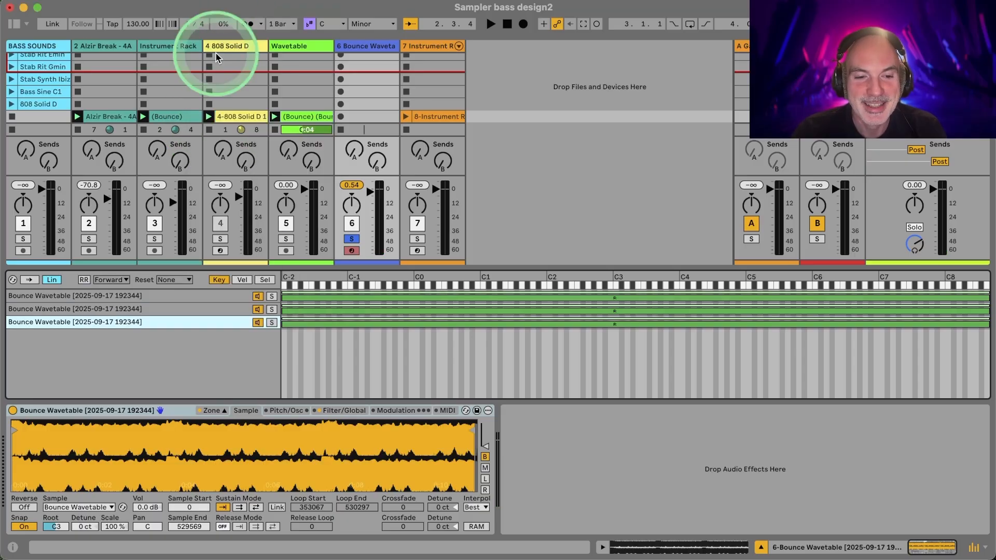
- Detune the second Bounce Wavetable layer to +9 ct and the third to -9 ct, auditioning the layered sound
click(180, 308)
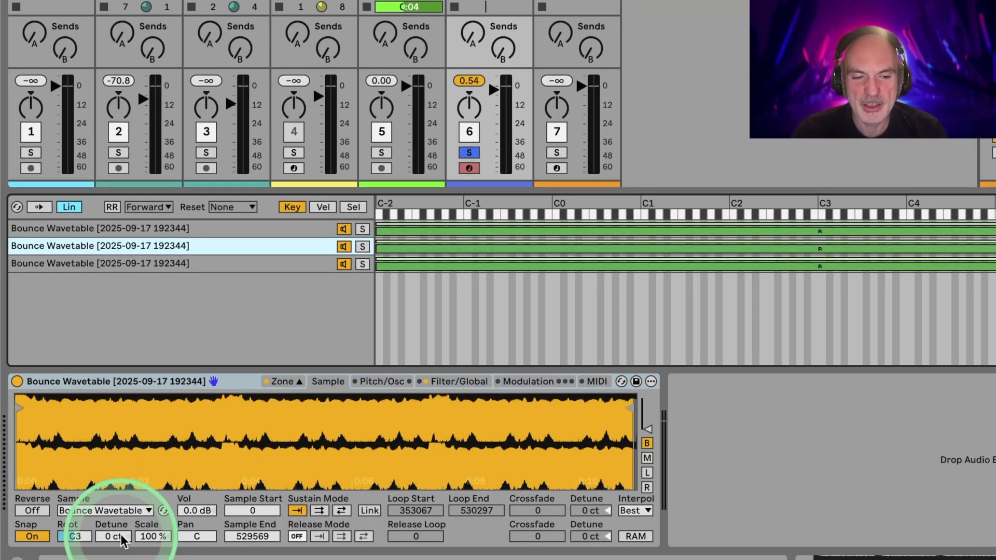
click(114, 537)
drag(122, 541, 122, 534)
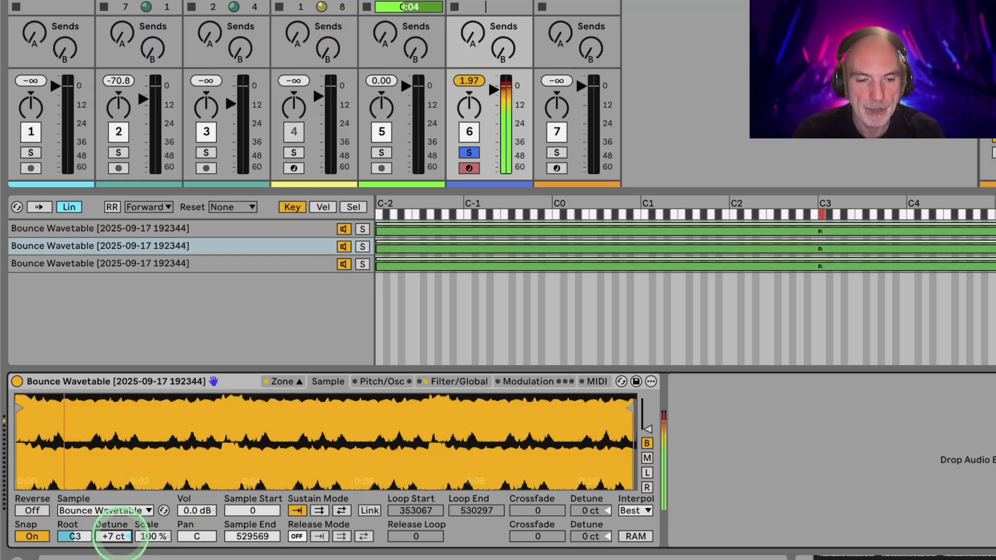
click(224, 264)
click(114, 536)
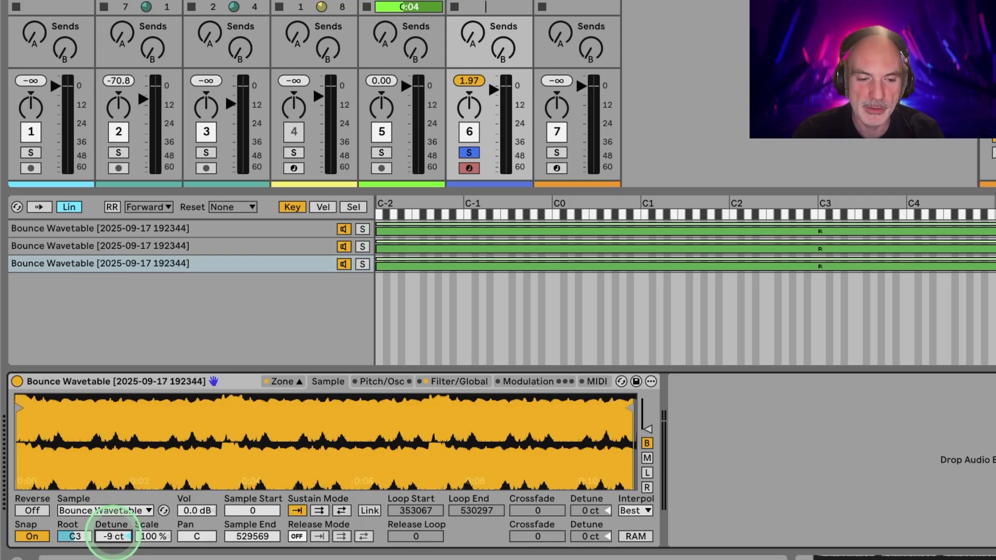
click(151, 539)
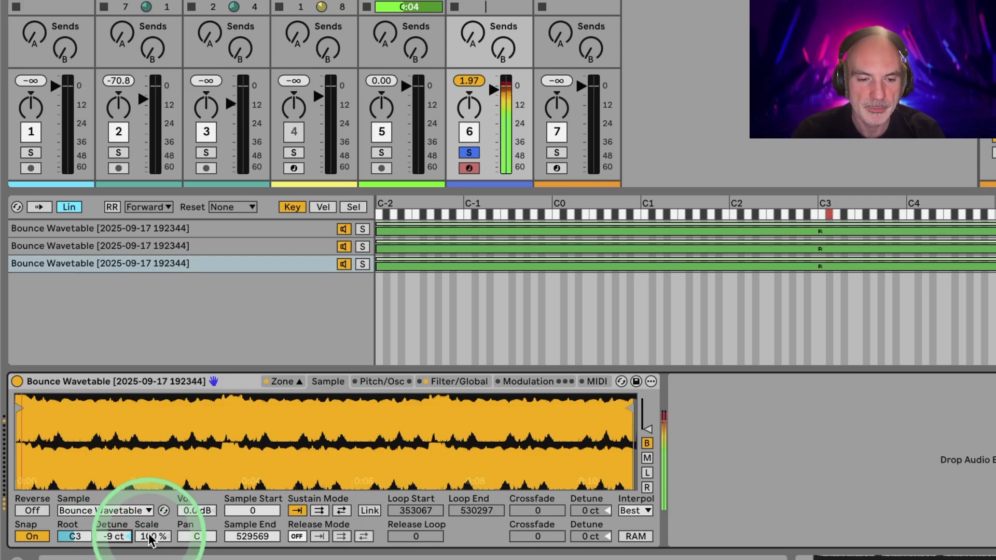
click(273, 465)
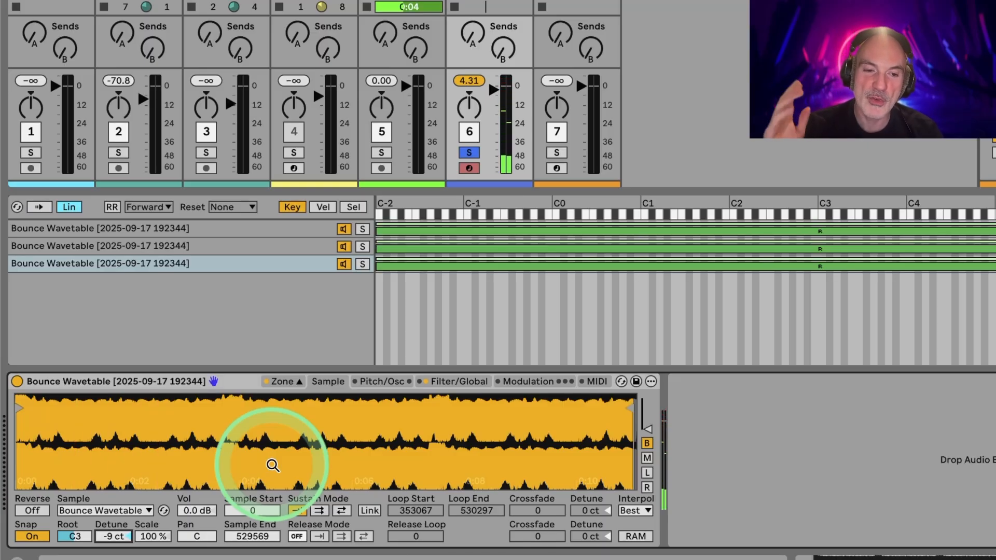
click(215, 232)
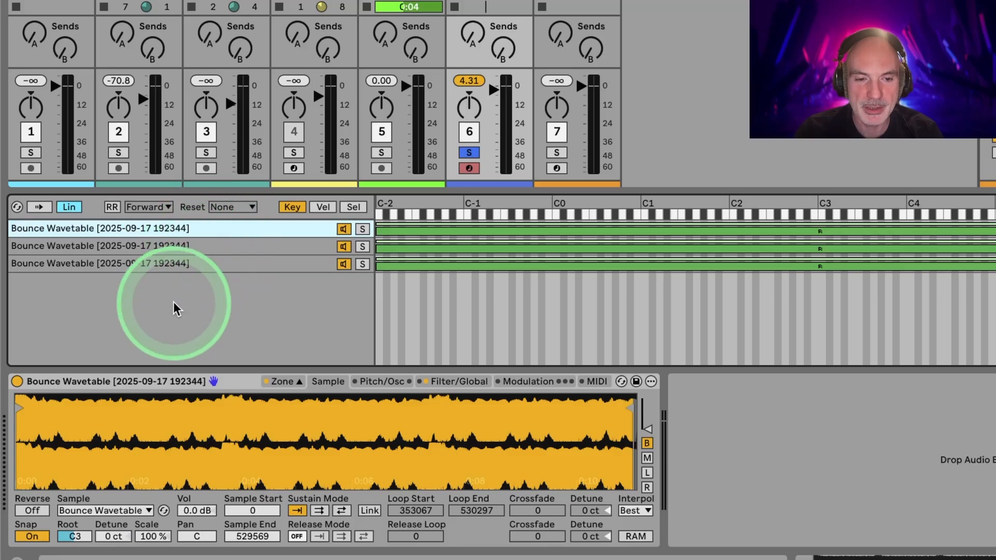
click(177, 248)
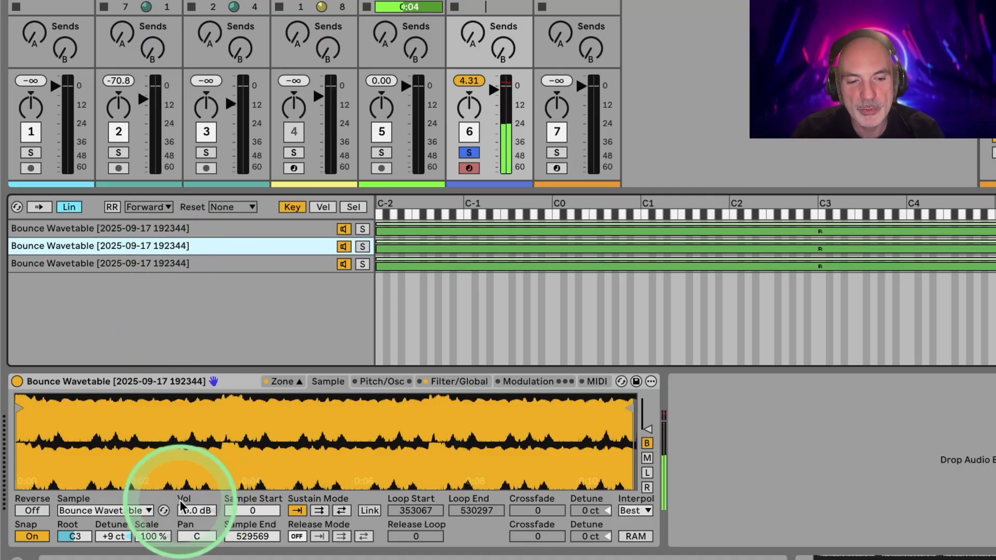
- Enable Sampler's LFO 1 with a filter modulation amount of 24.0 and lower the filter cutoff
click(516, 381)
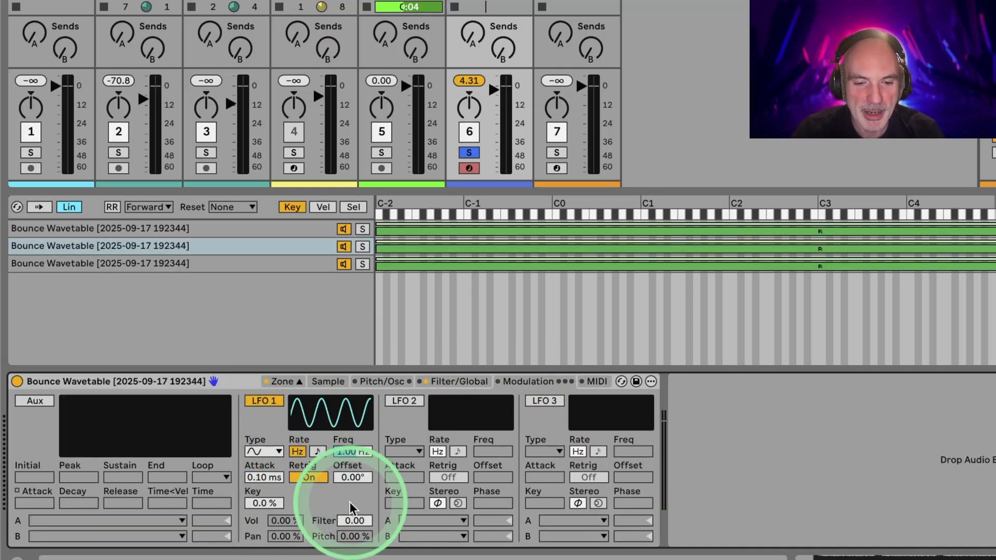
drag(348, 521, 341, 490)
click(452, 382)
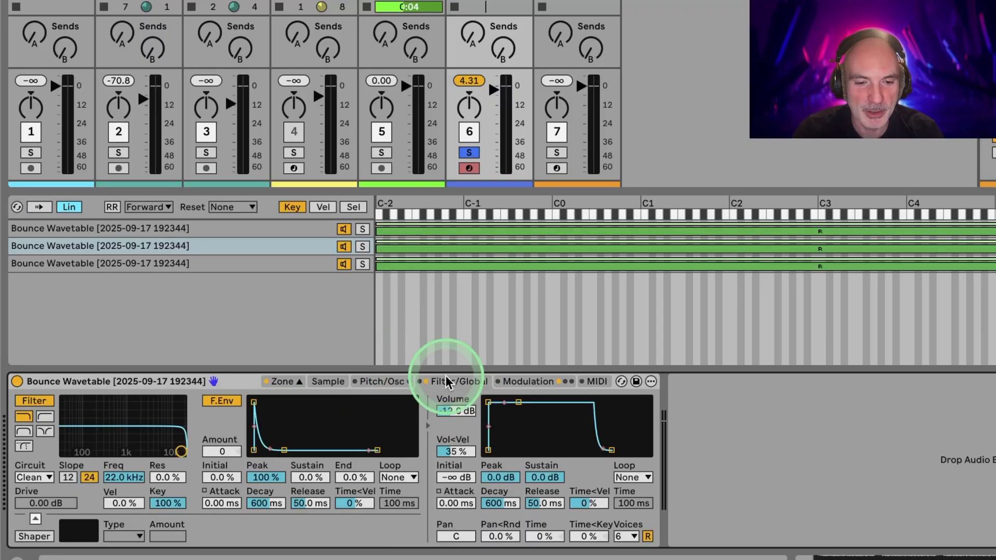
drag(180, 452, 110, 436)
- Set LFO 1's frequency to 4.59 Hz and its waveform to a descending sawtooth
click(527, 382)
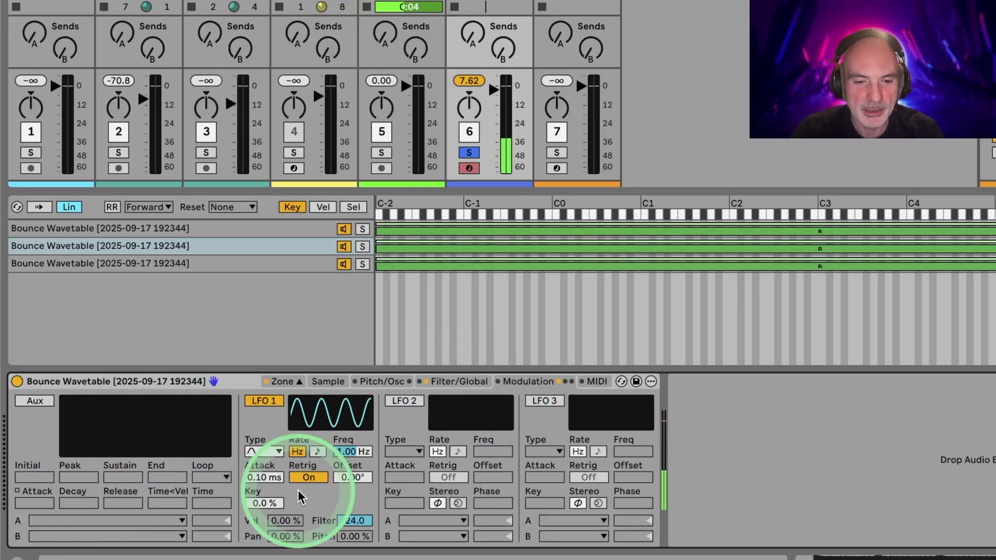
click(353, 451)
drag(353, 452, 353, 461)
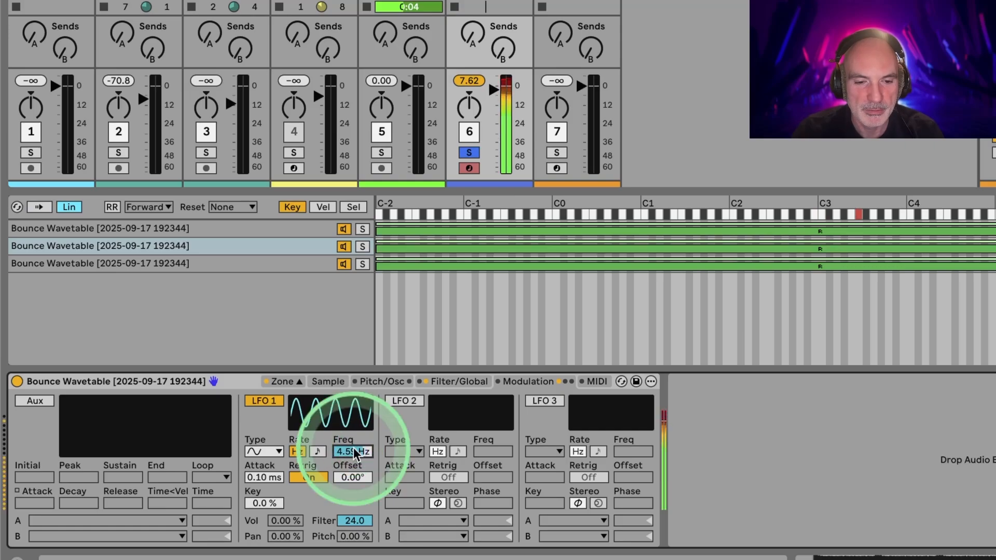
click(263, 451)
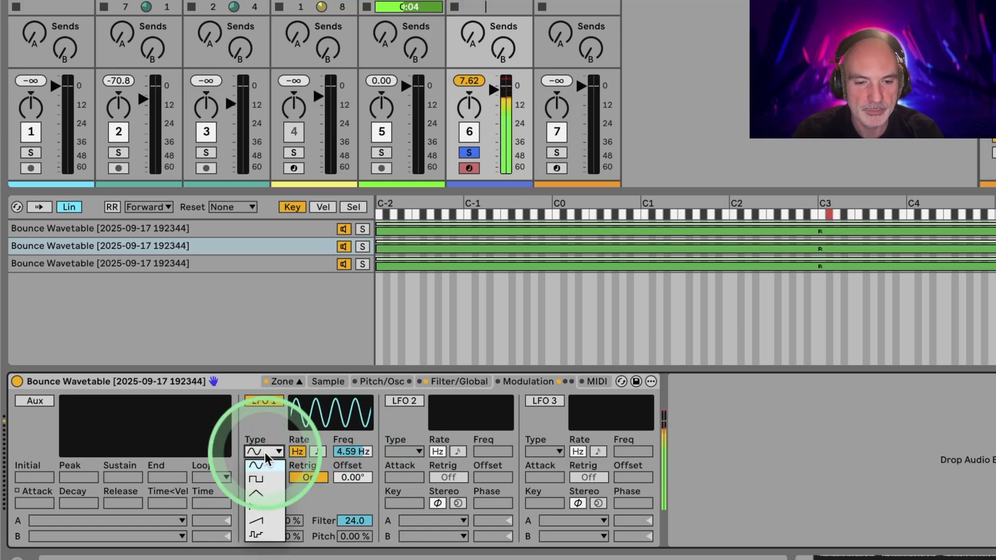
click(257, 507)
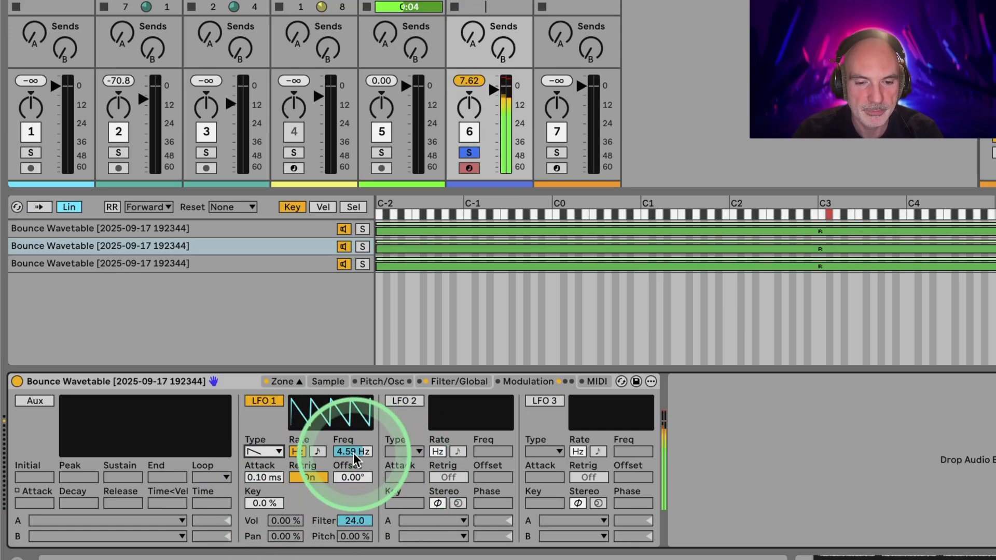
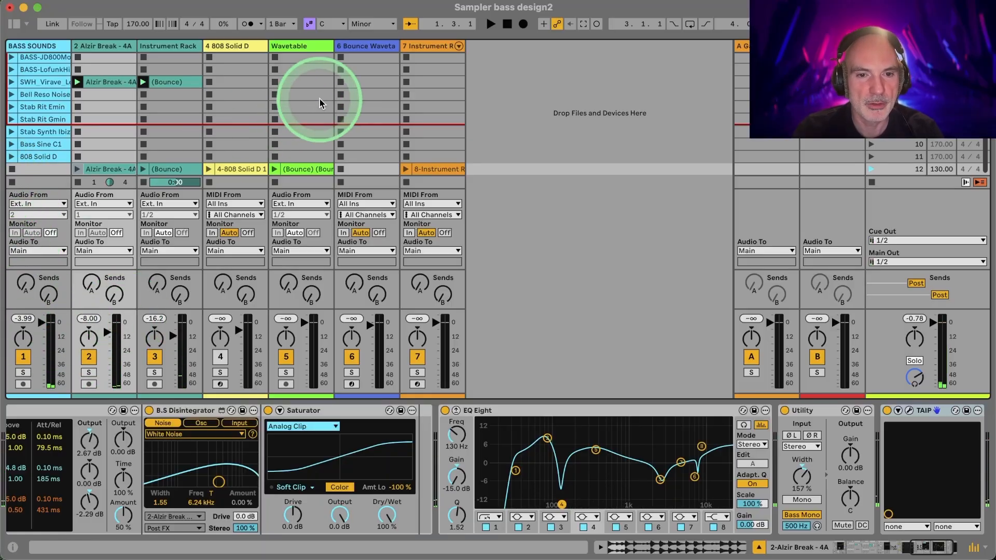
- Record a MIDI bass clip on the 6 Bounce Wavetable track in the SWH_Virave row, then loop it
click(371, 46)
click(361, 116)
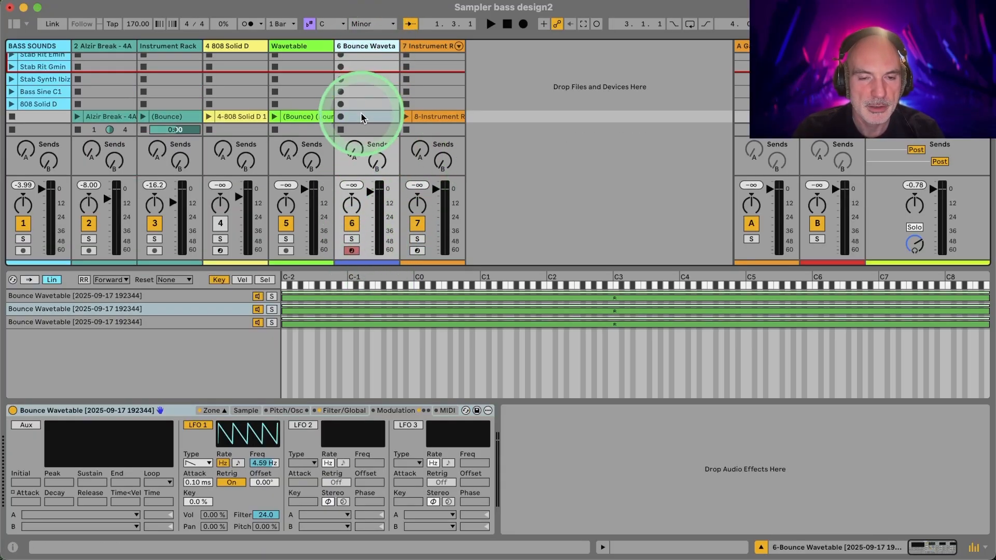
scroll(351, 110, up, 5)
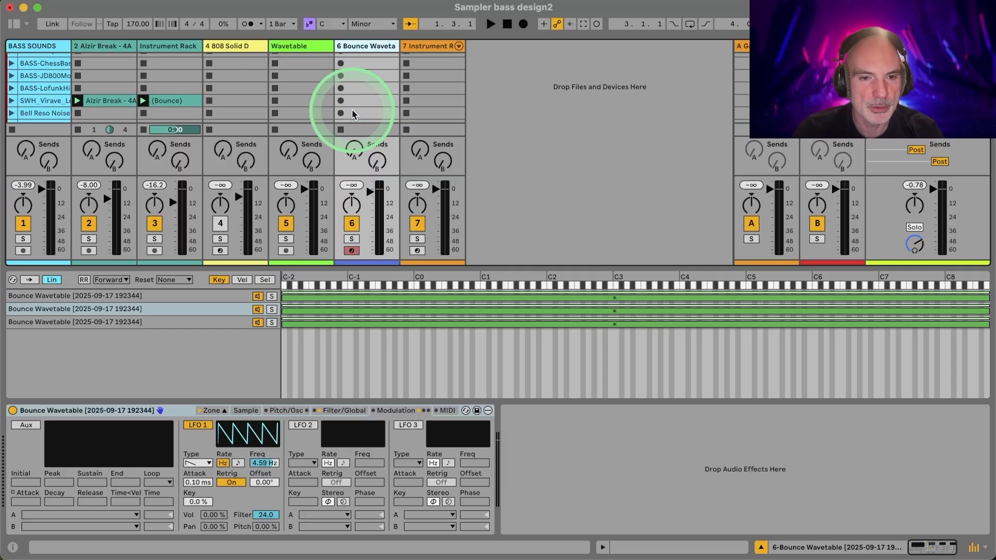
click(340, 100)
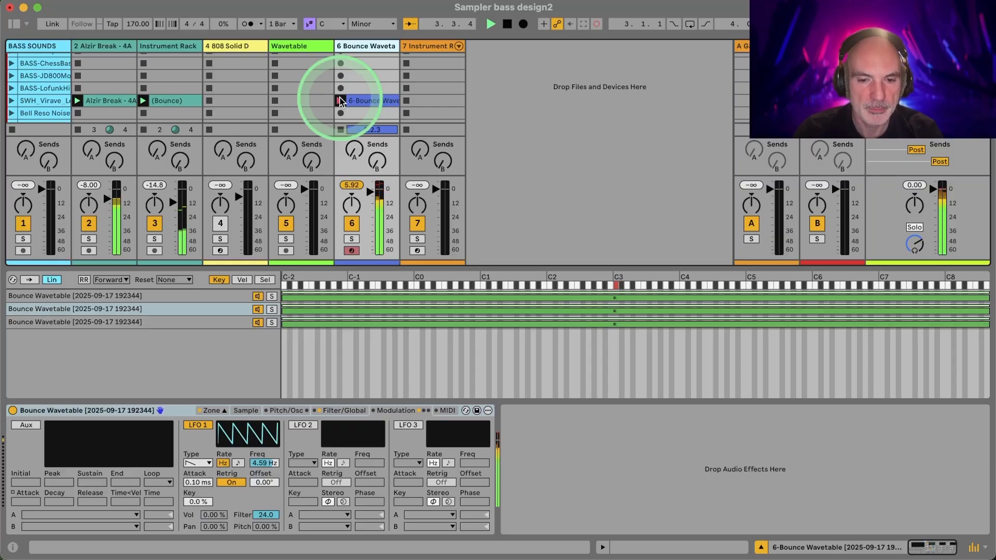
click(340, 100)
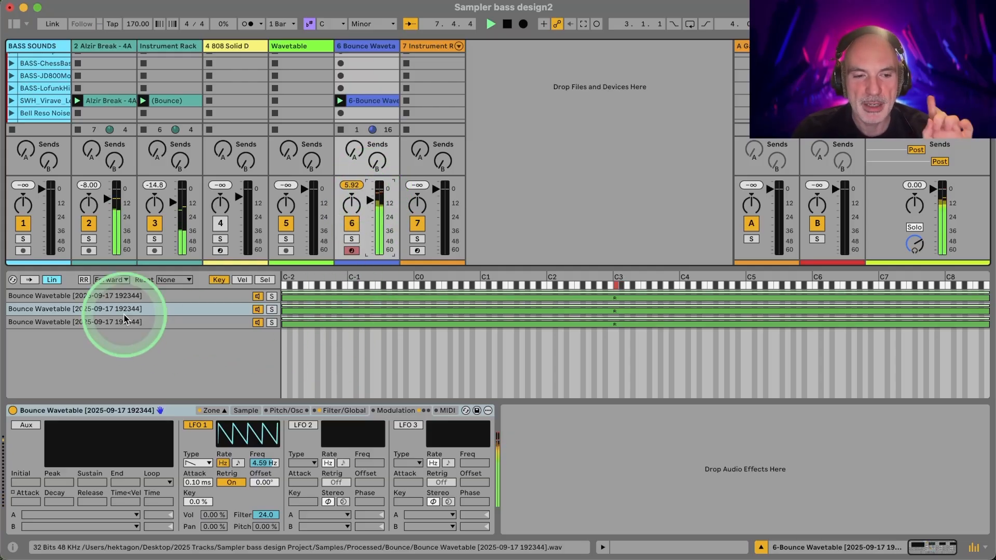
- Add the 808 Solid D clip from the BASS SOUNDS track as a fourth layer in Sampler's zone editor
click(12, 24)
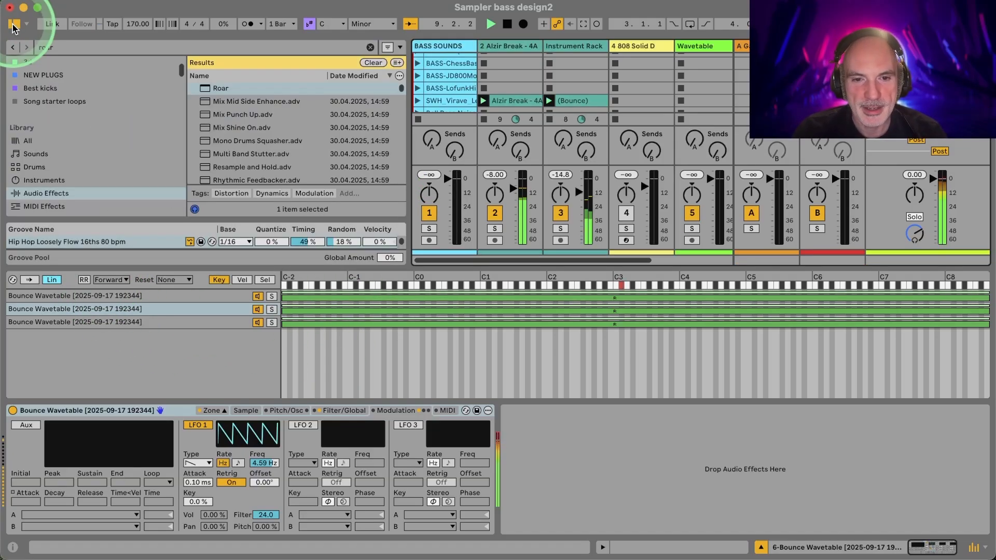
click(12, 23)
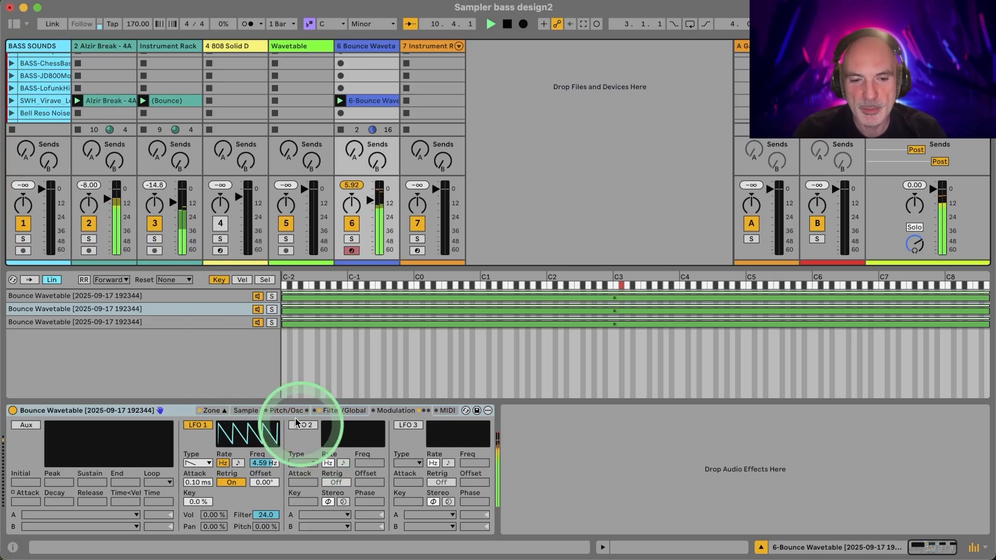
scroll(31, 102, down, 5)
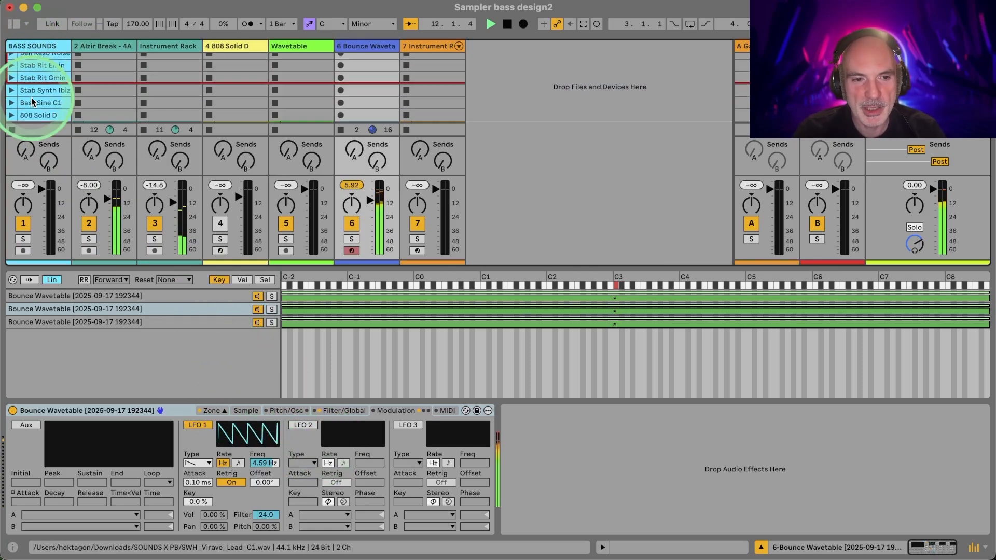
scroll(31, 101, down, 1)
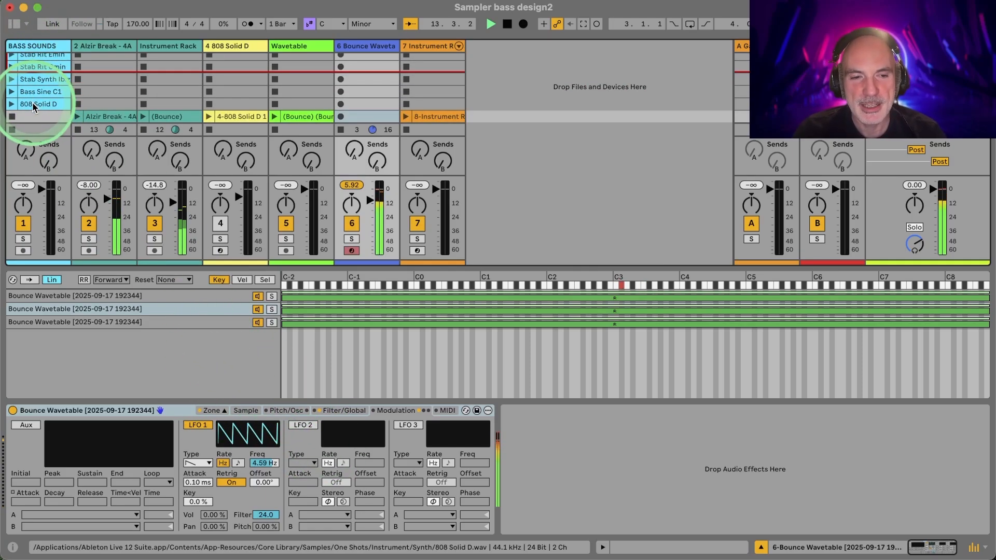
drag(32, 102, 103, 356)
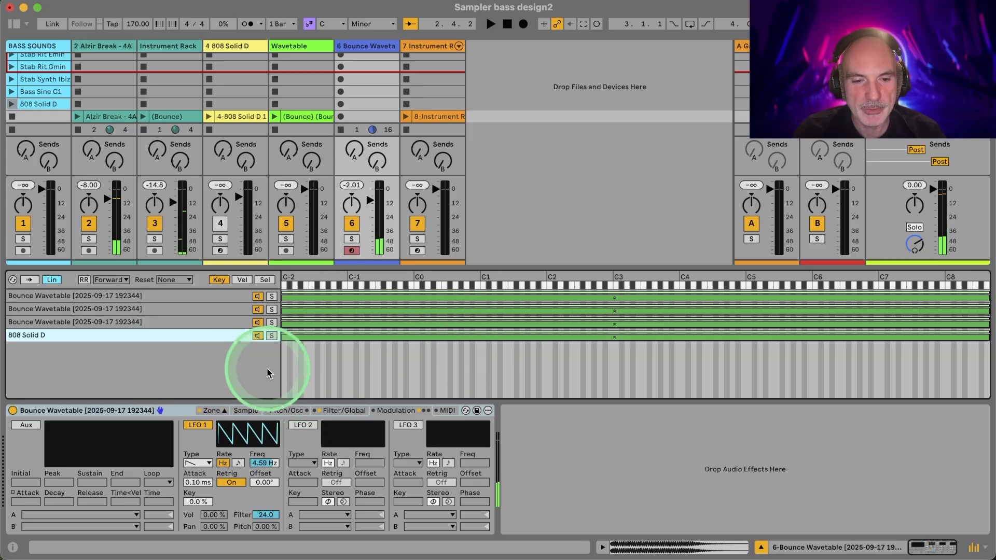
- Open the sample settings of the 808 Solid D layer and try a root key of C#3
click(246, 410)
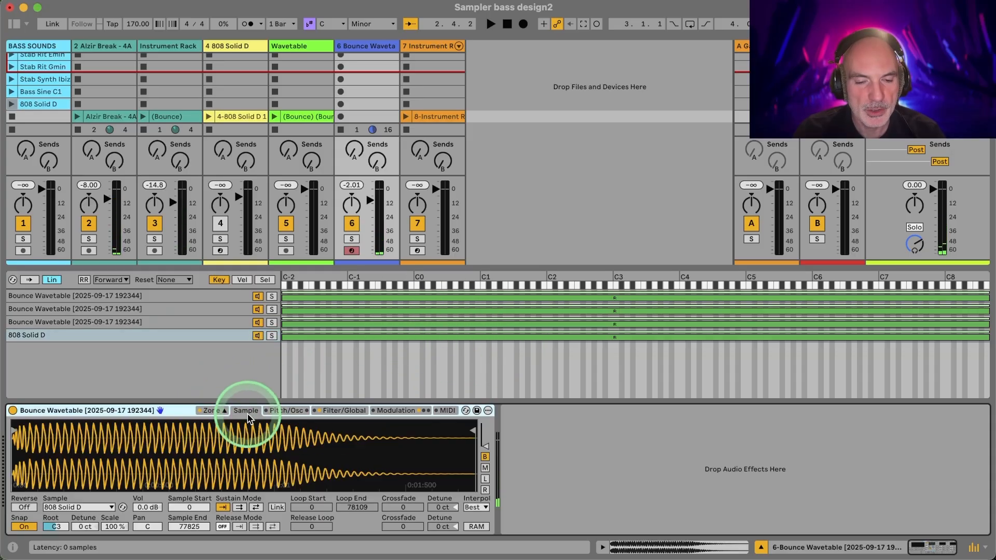
click(56, 528)
key(Up)
- Compare the sample settings of the Bounce Wavetable layers and set the 808 Solid D layer's root key to C3
click(111, 321)
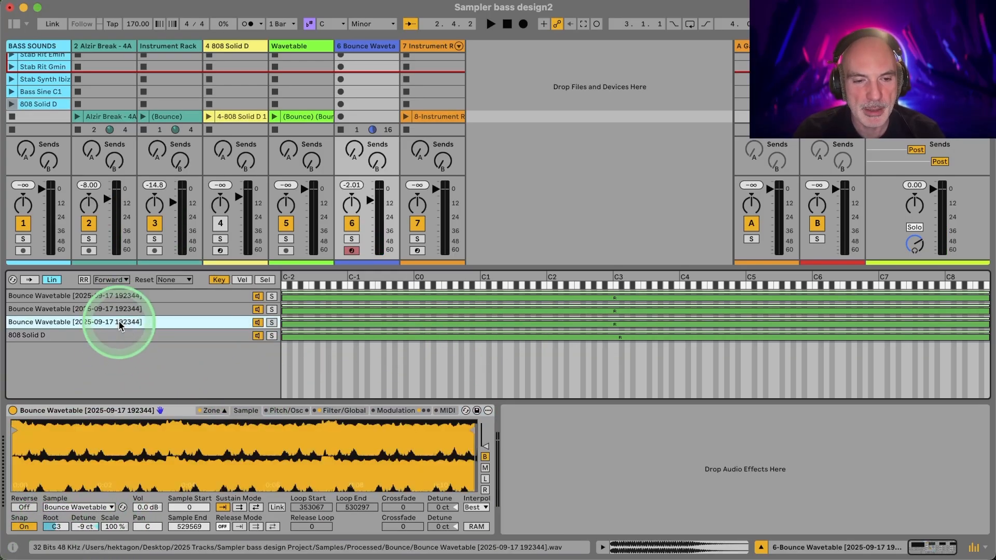
click(119, 309)
click(116, 300)
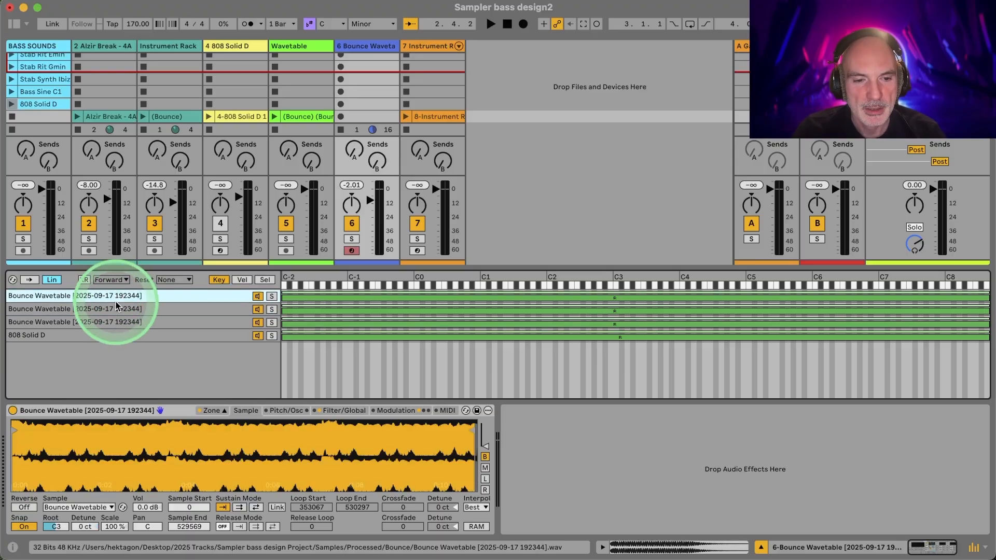
click(117, 334)
click(79, 508)
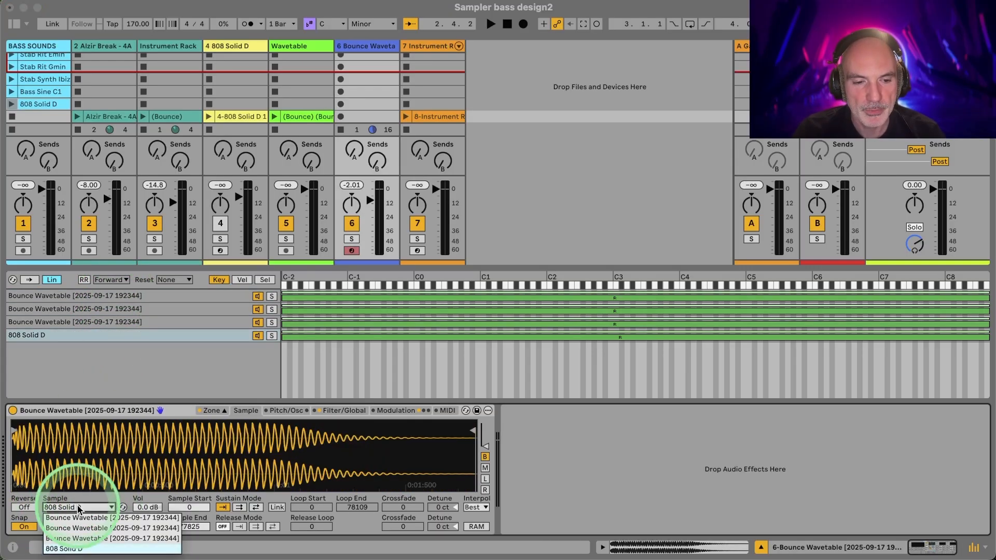
click(73, 551)
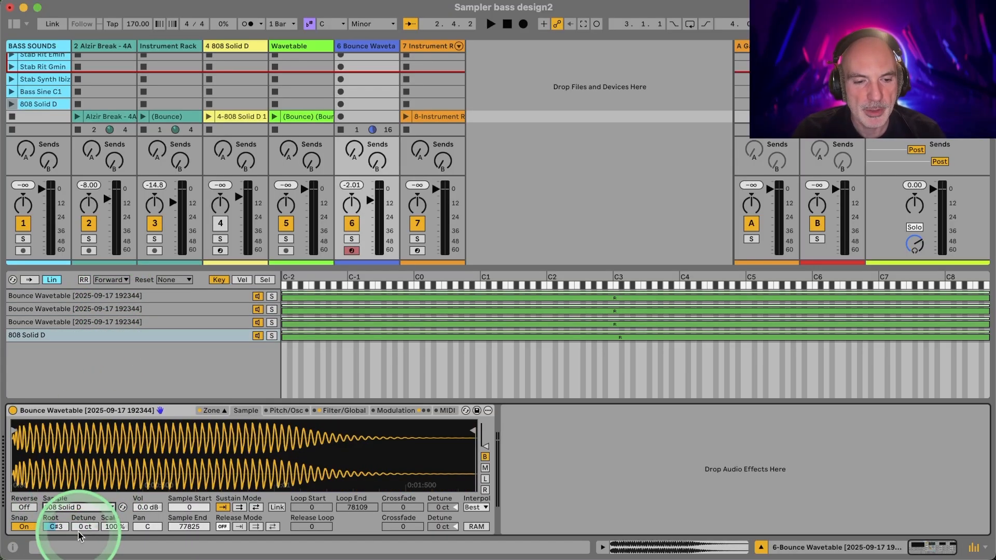
click(56, 528)
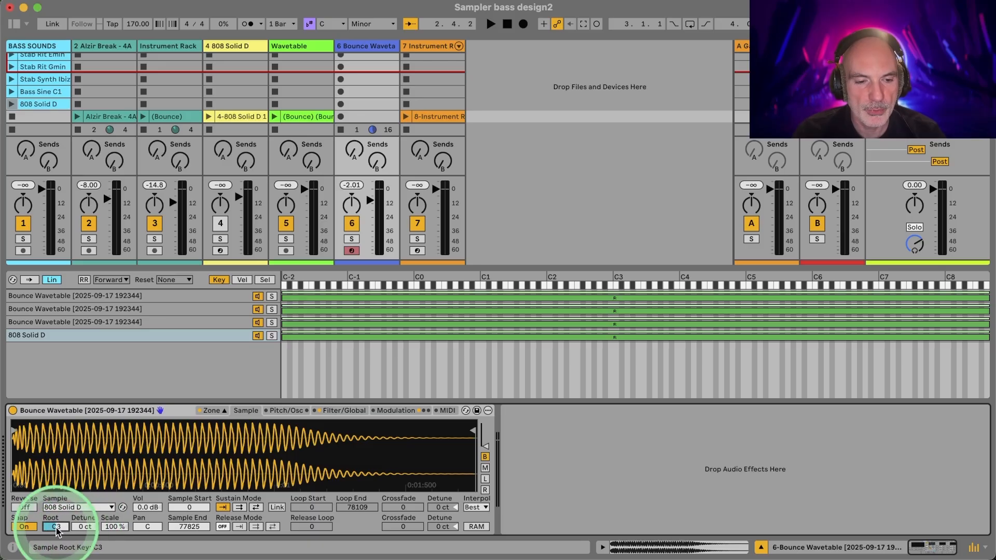
- Set the 808 Solid D layer's root key to D3 and play the loop to check its tuning
key(Up)
key(Up)
key(Down)
key(space)
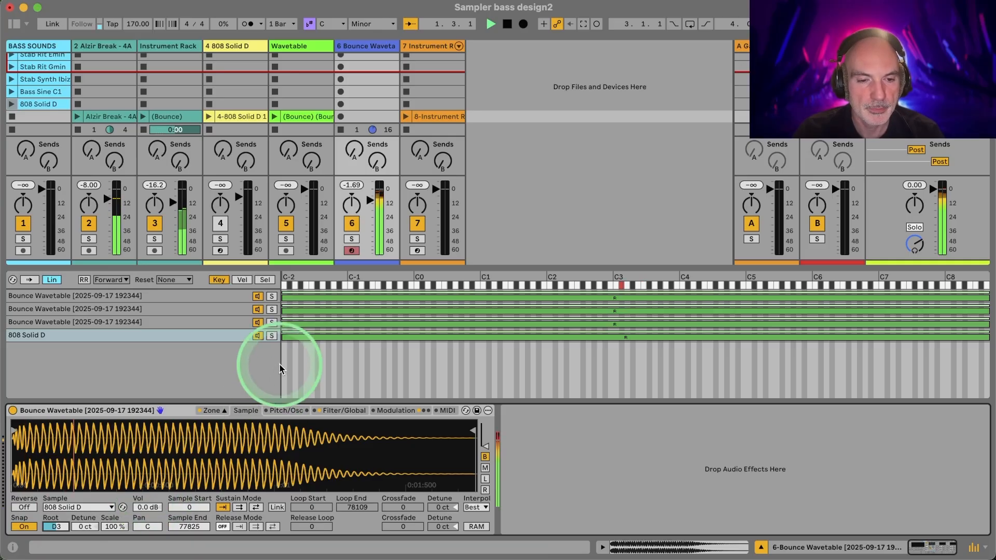
- Adjust the pan of the second Bounce Wavetable layer, pan the third layer to 50L, and play the loop
click(166, 309)
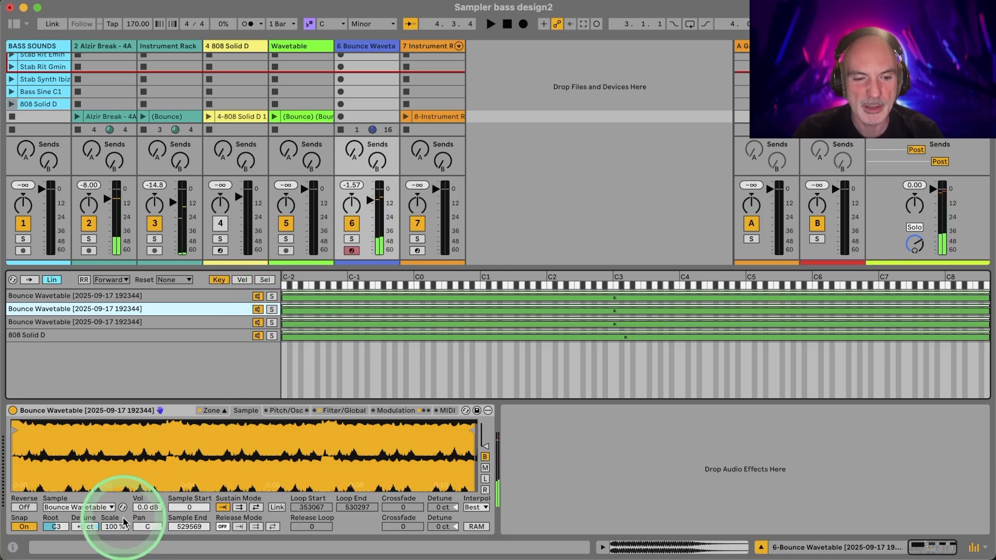
drag(152, 524, 196, 322)
click(196, 322)
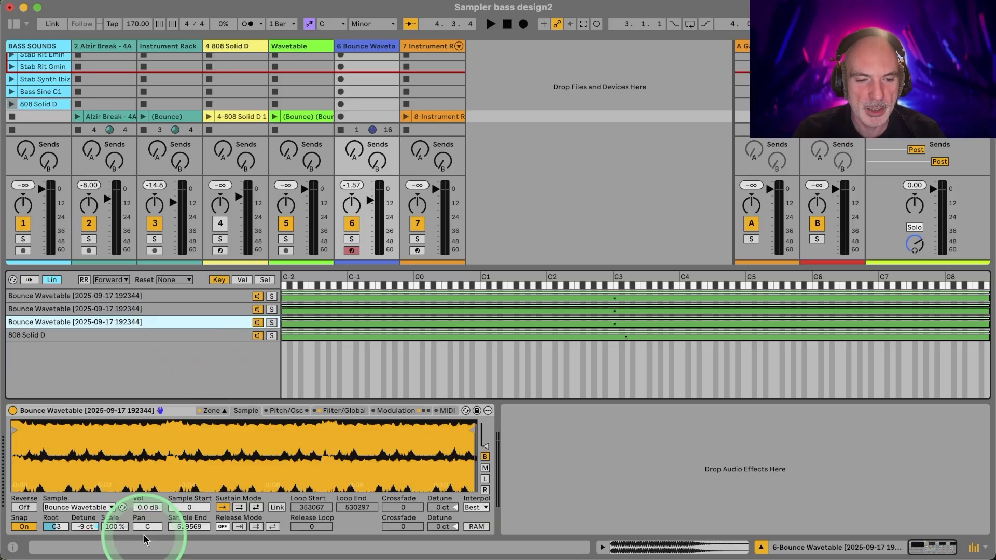
drag(147, 528, 148, 531)
key(space)
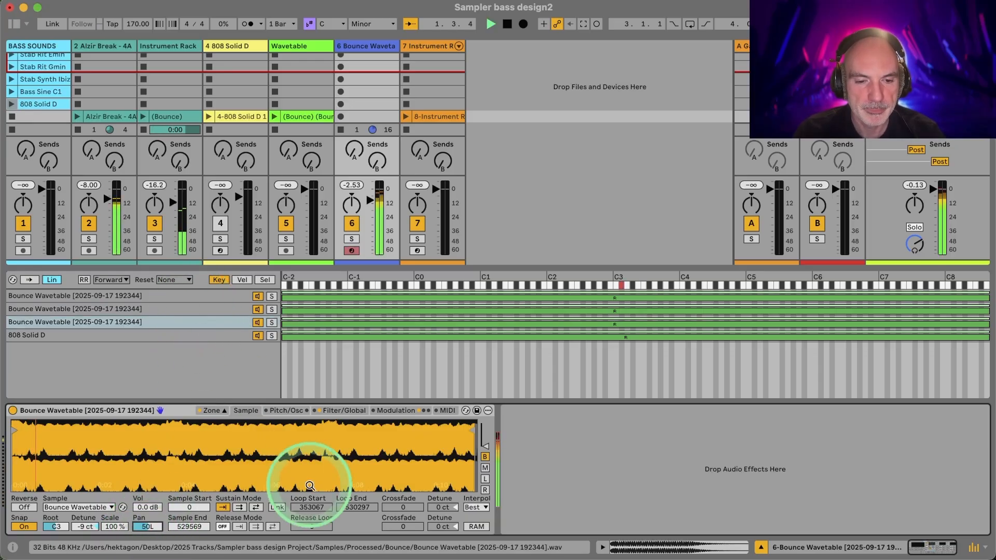
- Change Sampler's filter circuit to MS2 and raise its drive to about 3.19 dB
click(330, 411)
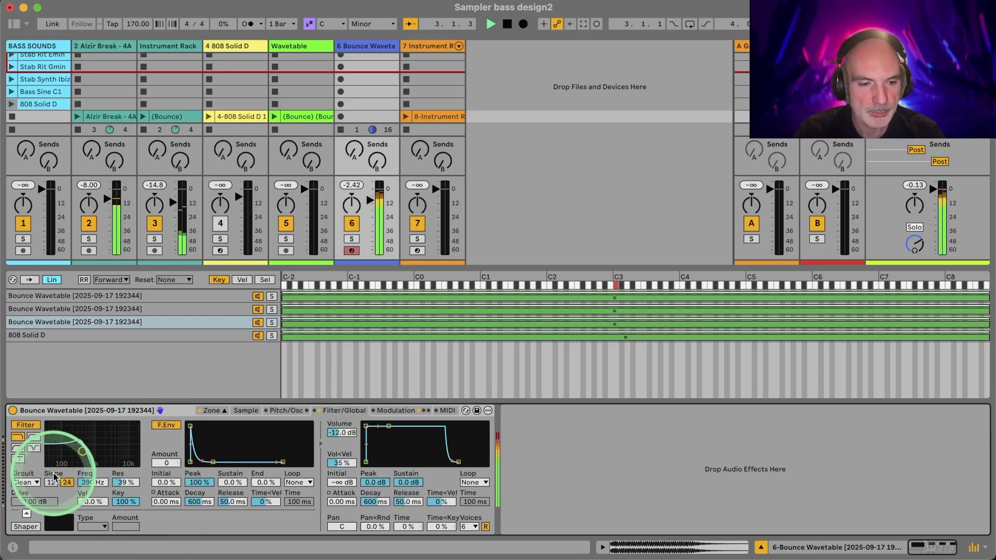
click(26, 482)
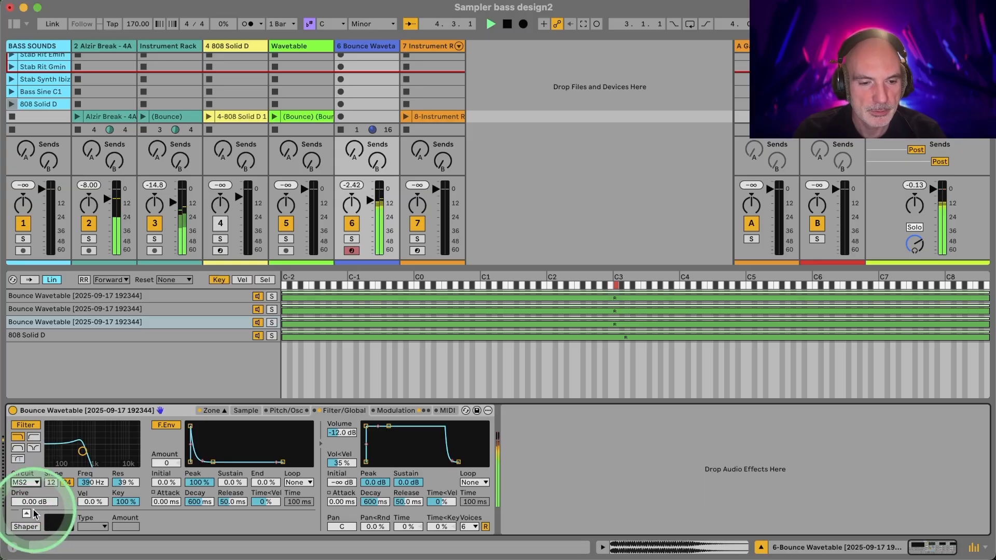
drag(35, 501, 35, 487)
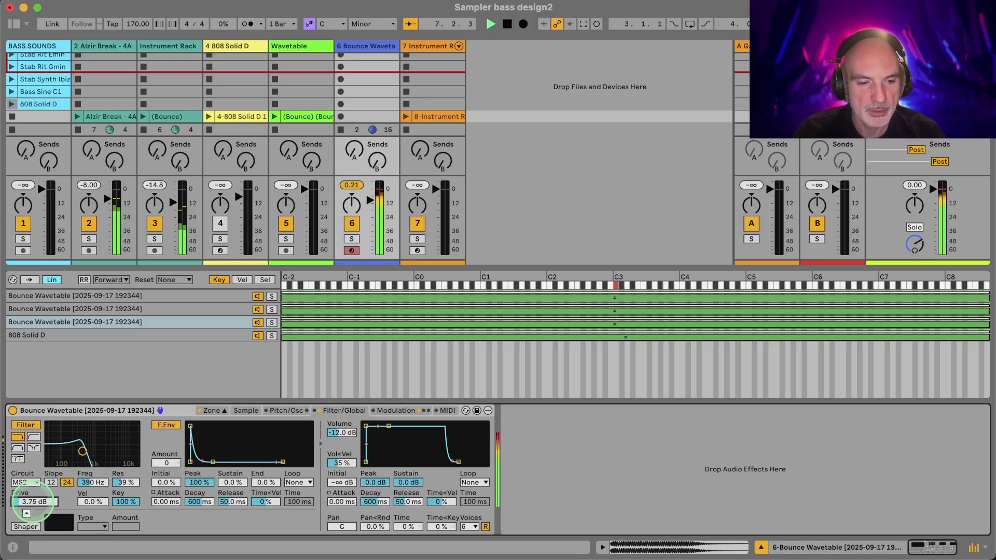
click(394, 411)
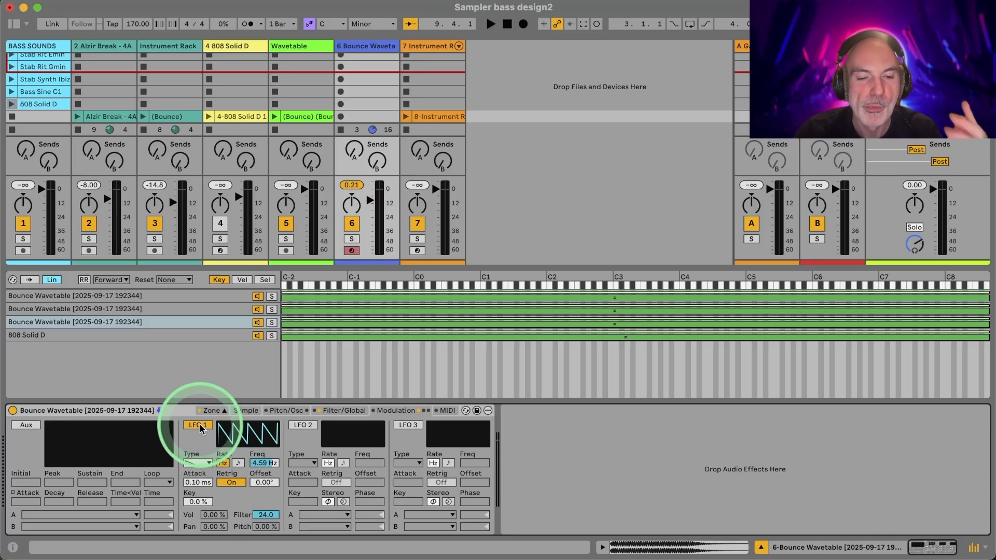
key(space)
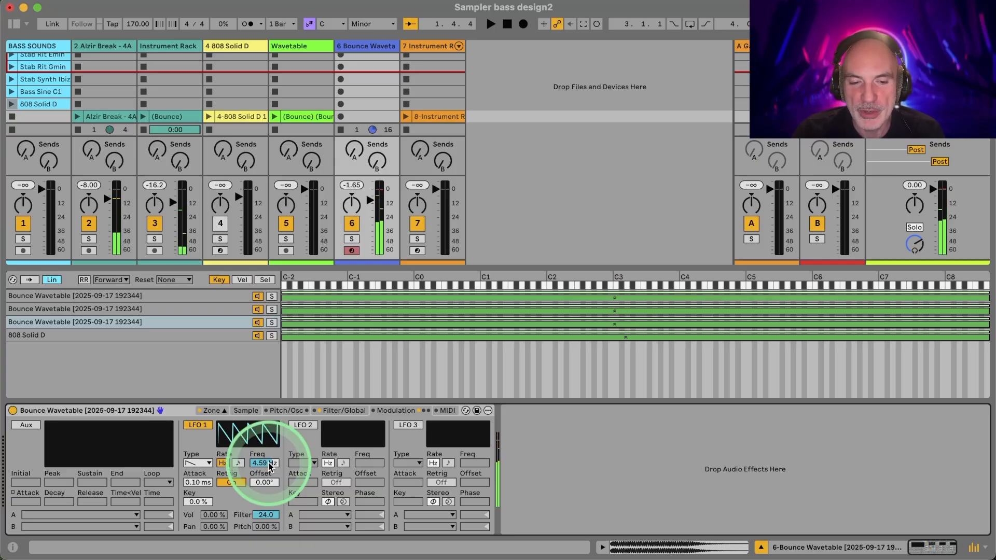
- Enable Sampler's sine FM oscillator, shape its envelope to 0.0 dB sustain with 4.02 s decay, and set its volume to -23 dB during playback
click(295, 412)
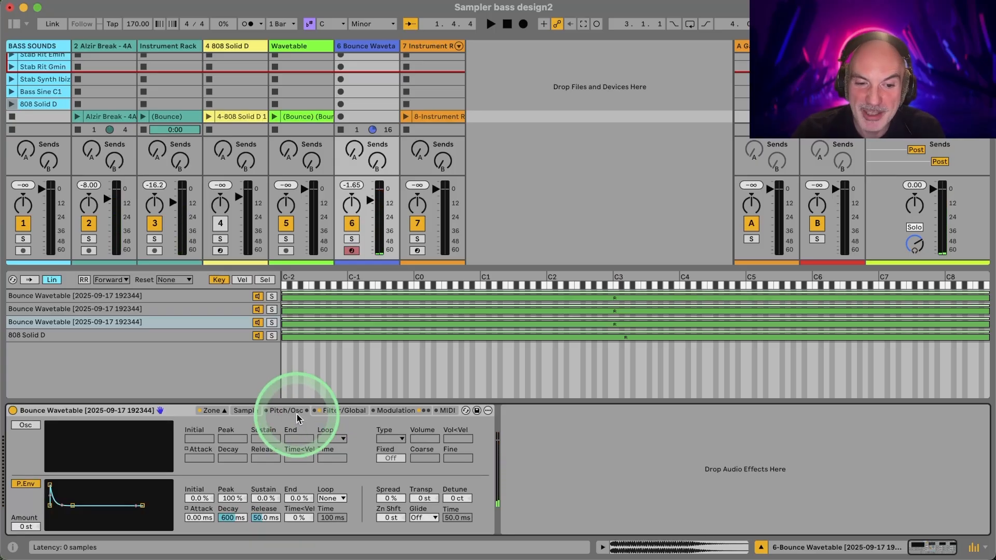
click(25, 425)
click(427, 438)
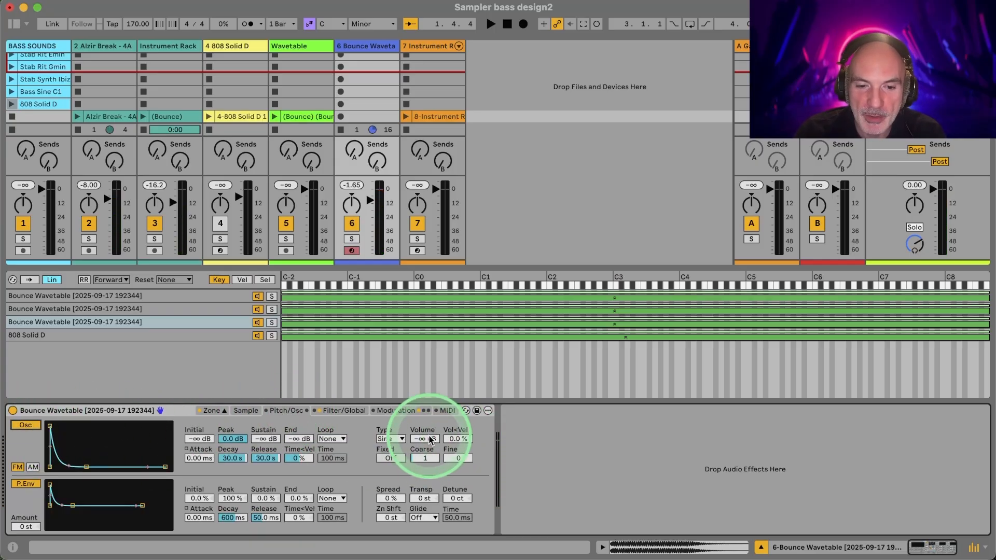
click(86, 466)
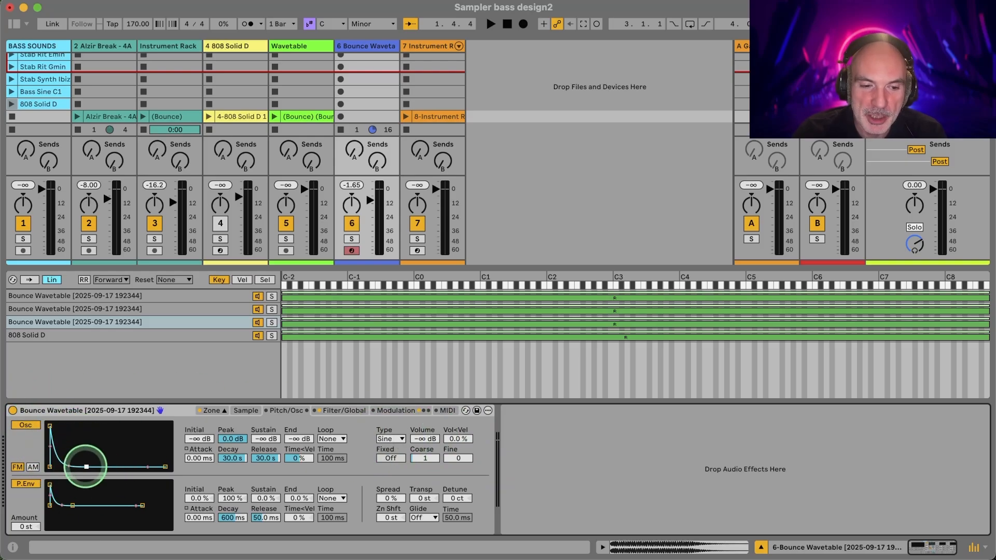
drag(86, 467, 79, 425)
click(423, 439)
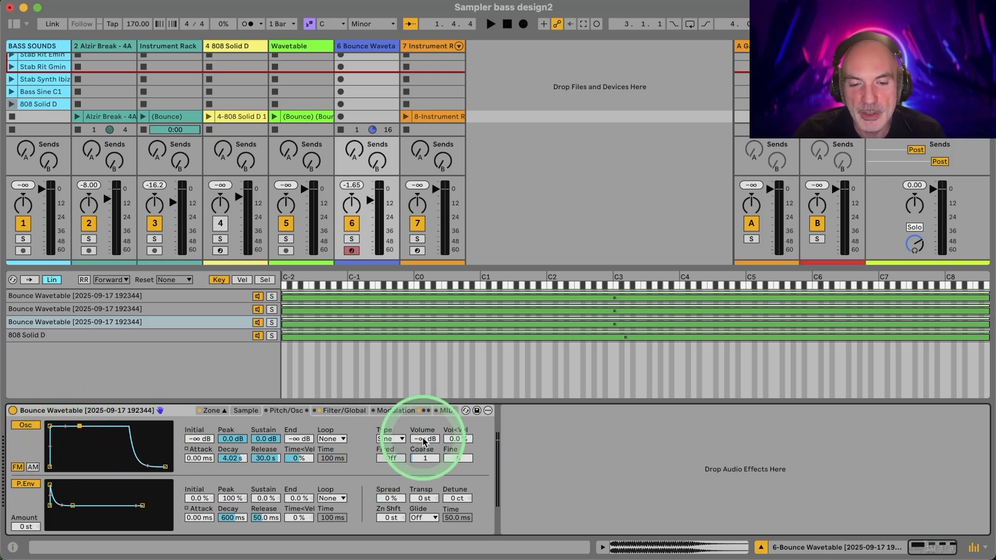
key(space)
drag(423, 439, 423, 459)
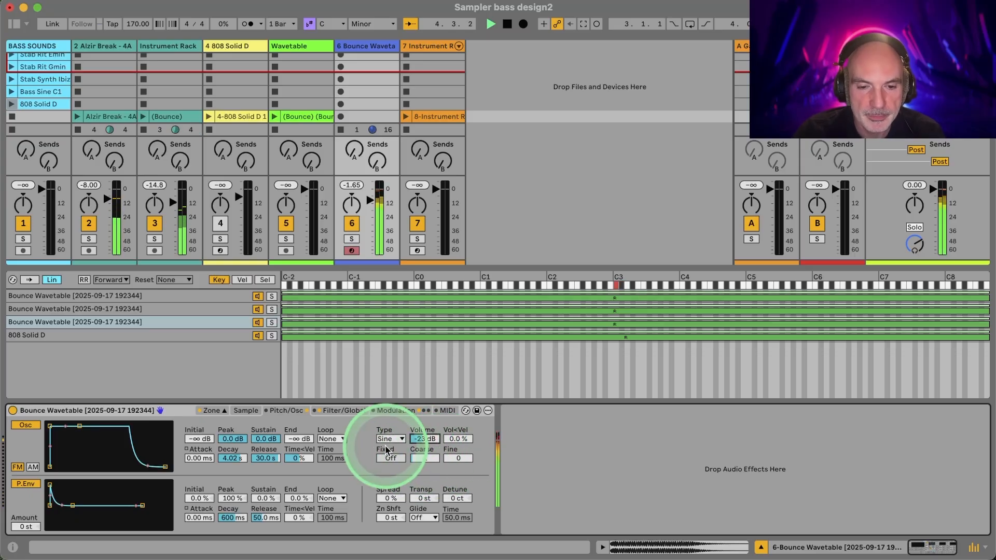
- Try opening the filter to about 16.9 kHz and raising the FM oscillator volume to -14 dB, comparing coarse tunings of 0.5 and 1
click(345, 410)
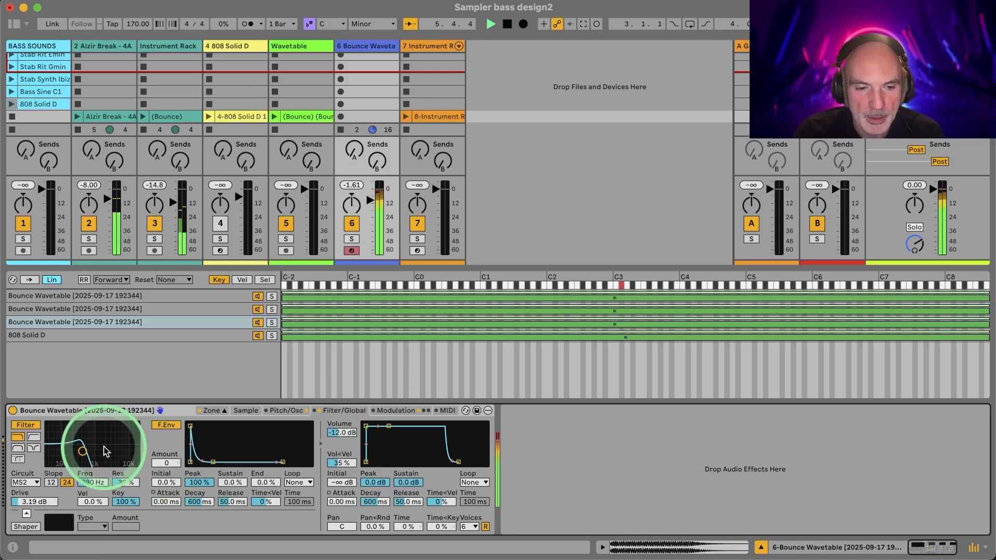
drag(82, 450, 115, 458)
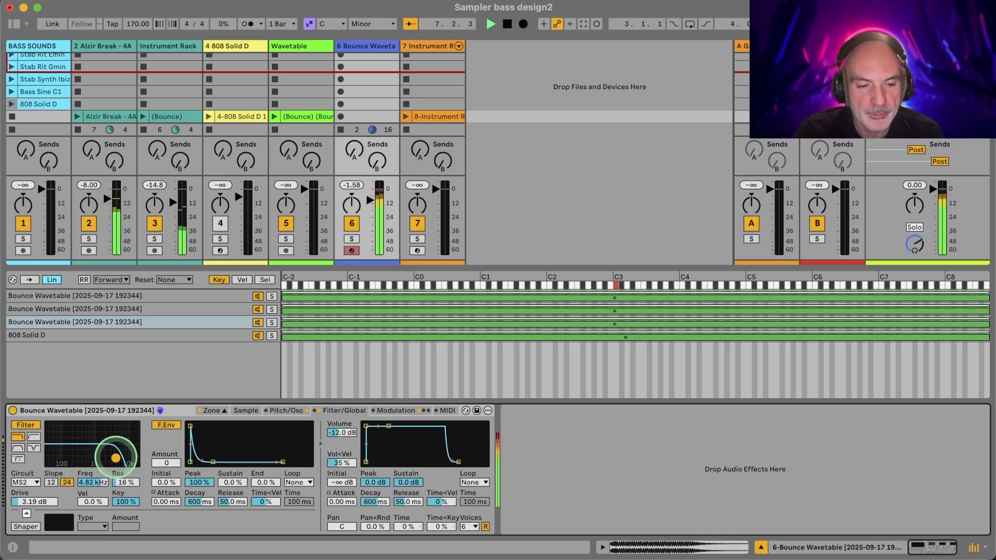
click(286, 410)
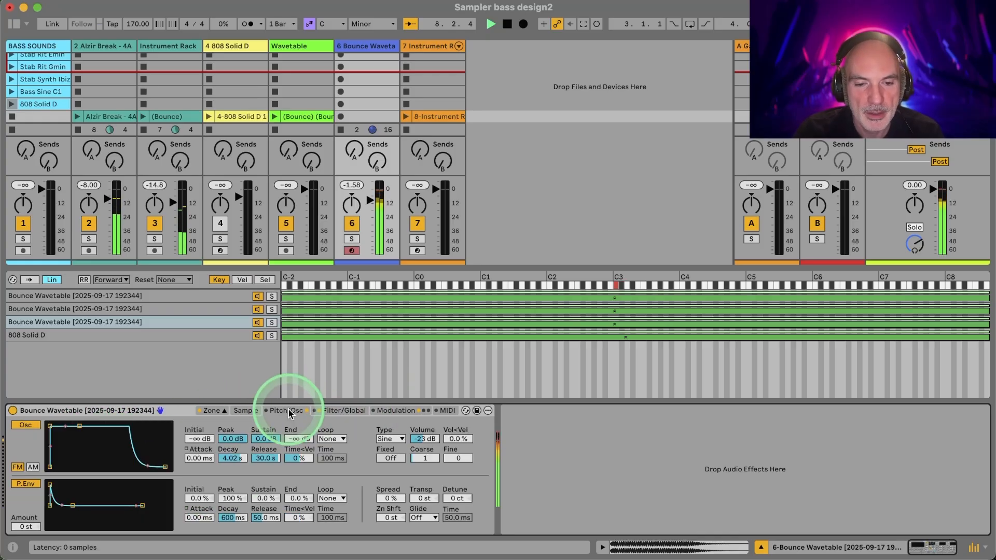
mouse_move(431, 444)
mouse_down()
mouse_move(431, 435)
mouse_move(423, 455)
mouse_move(424, 439)
mouse_move(422, 457)
mouse_up()
click(423, 437)
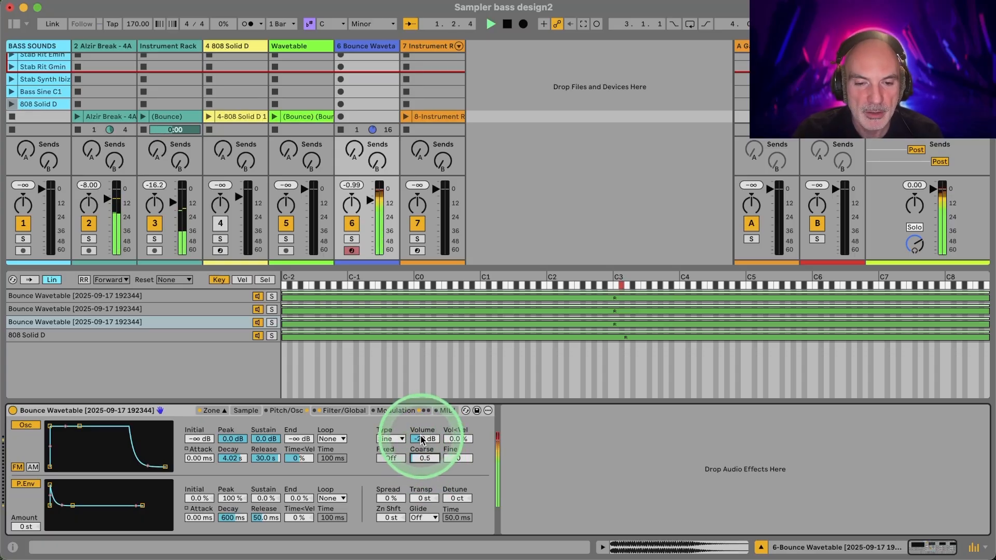
drag(421, 437, 421, 422)
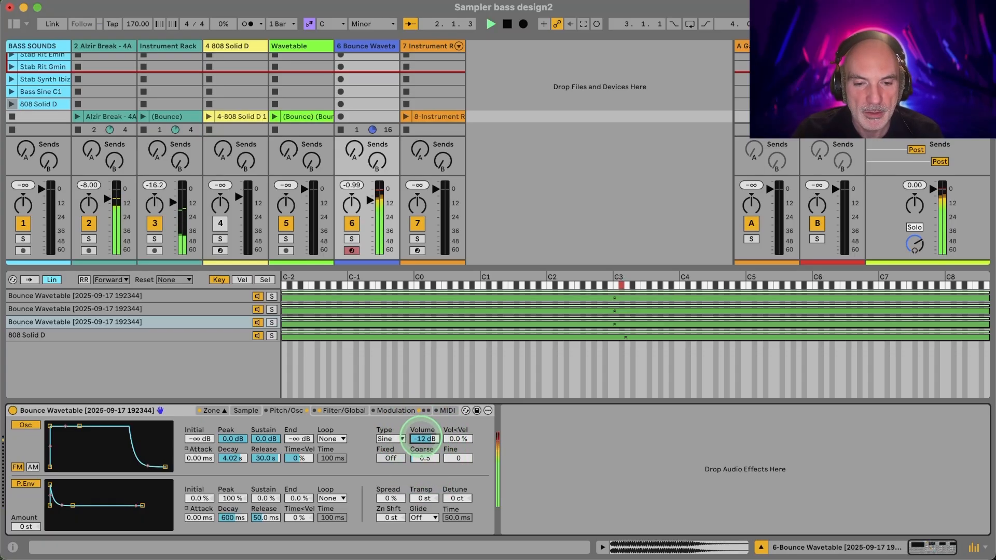
click(422, 459)
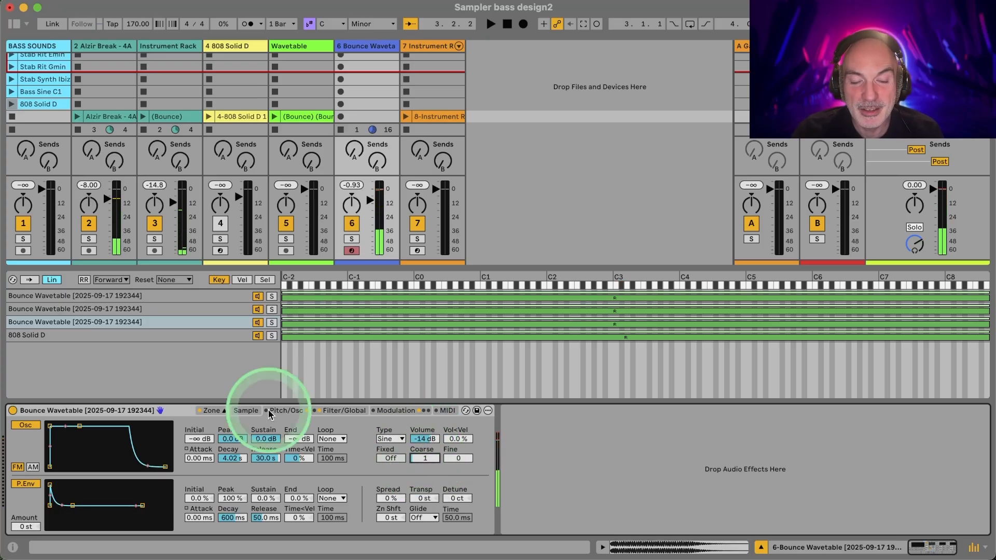
- Reshape the FM oscillator envelope to 180 ms attack, 4.02 s decay and -49 dB sustain, and set the oscillator volume to -19 dB
drag(74, 425, 104, 428)
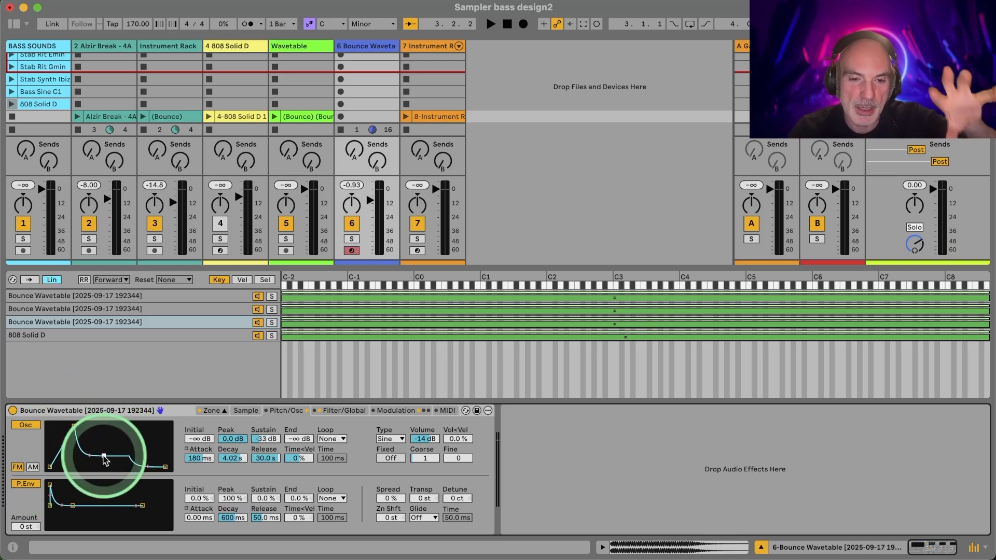
key(space)
drag(105, 461, 102, 458)
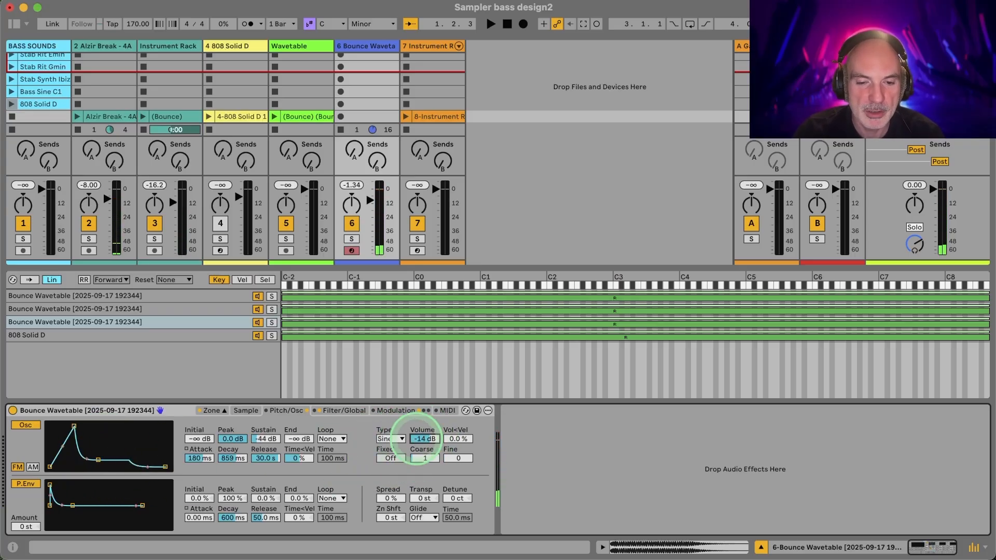
key(space)
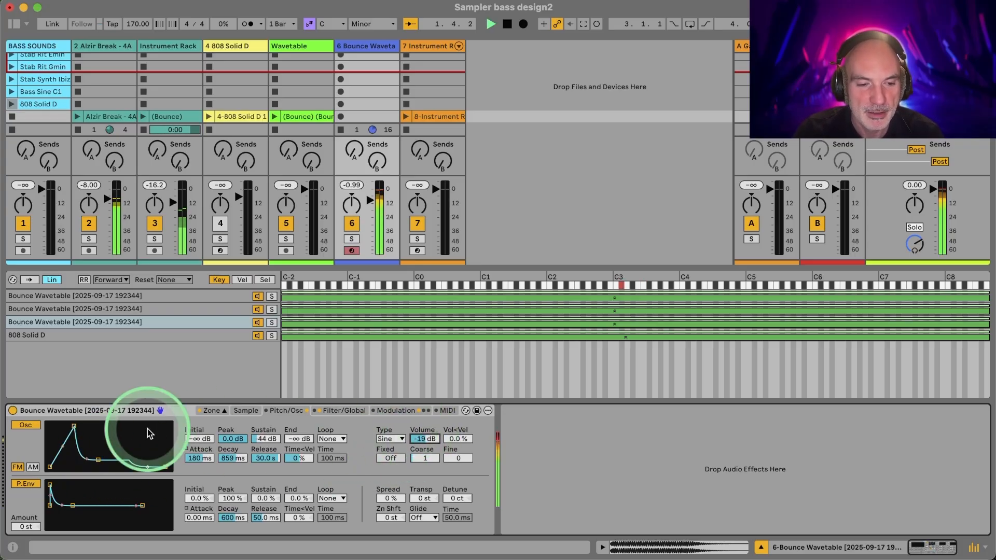
drag(98, 459, 85, 485)
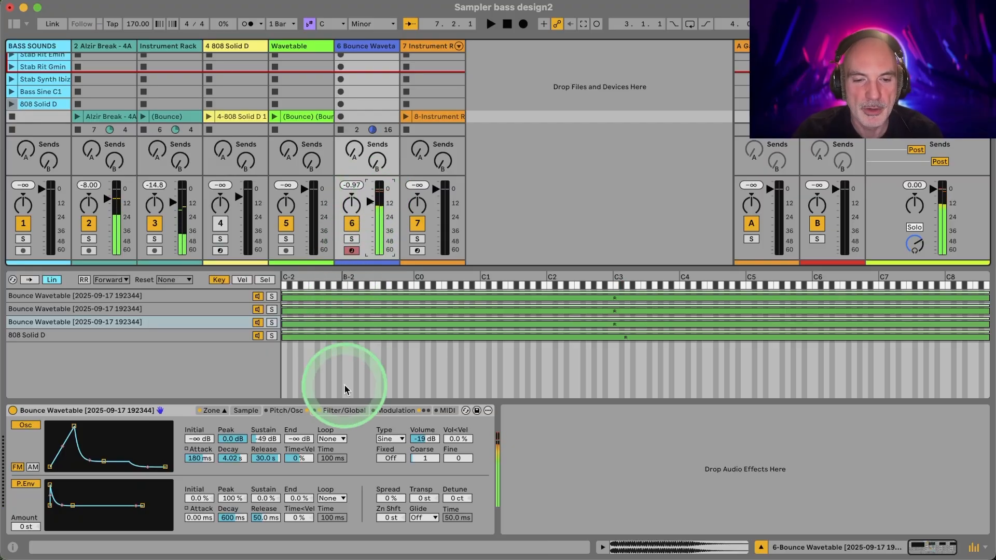
- Review the LFO 1 settings, then lower the filter cutoff to about 390 Hz with 27% resonance and play the loop
click(336, 411)
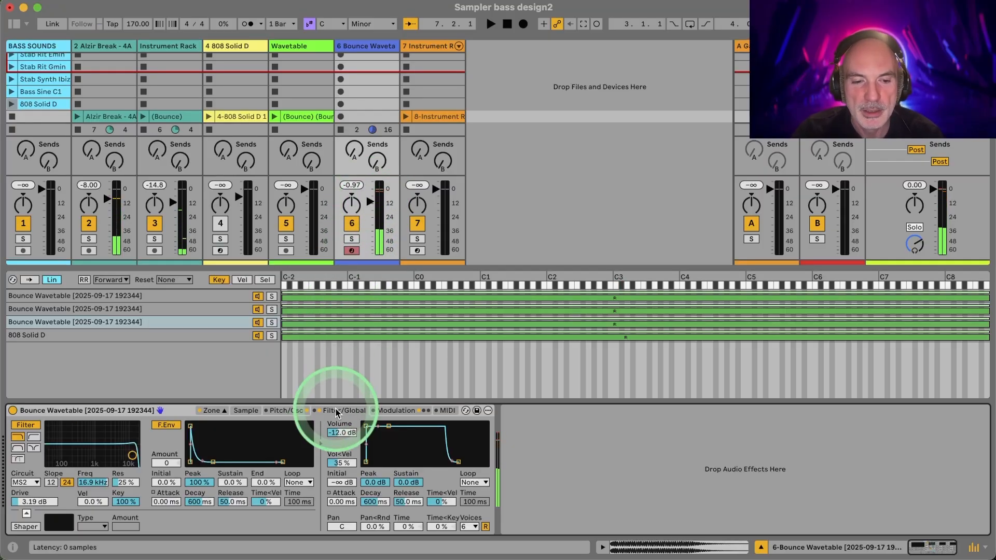
click(394, 411)
click(241, 483)
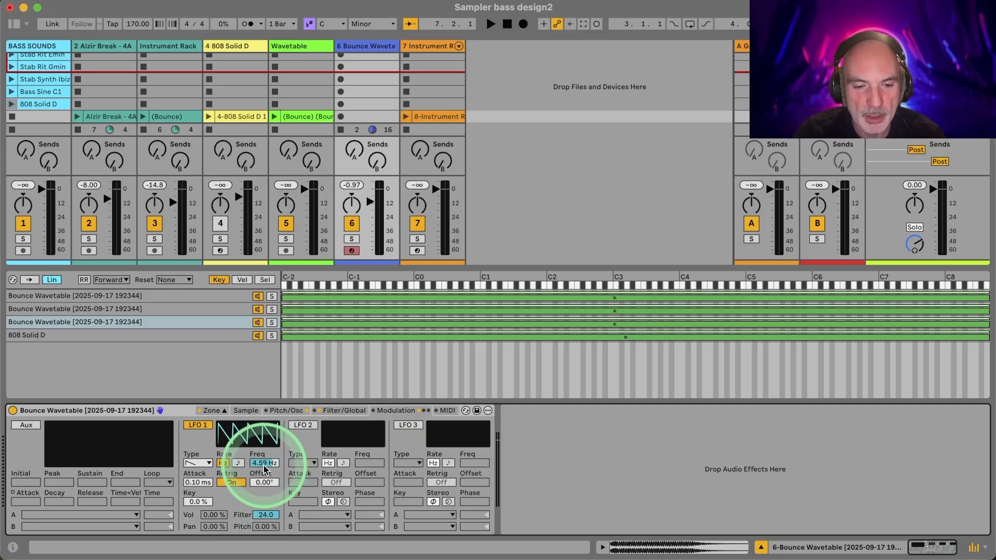
click(332, 413)
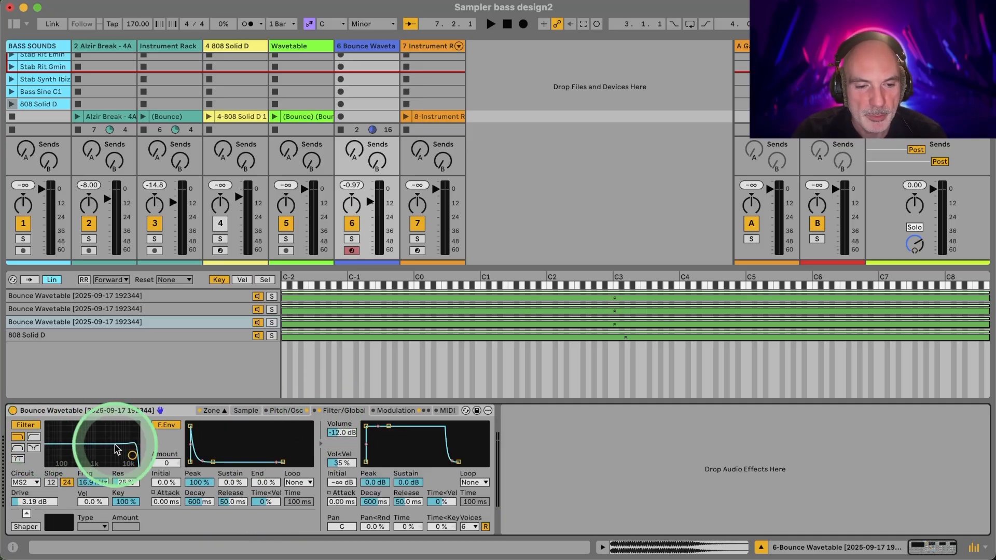
drag(132, 456, 79, 452)
key(space)
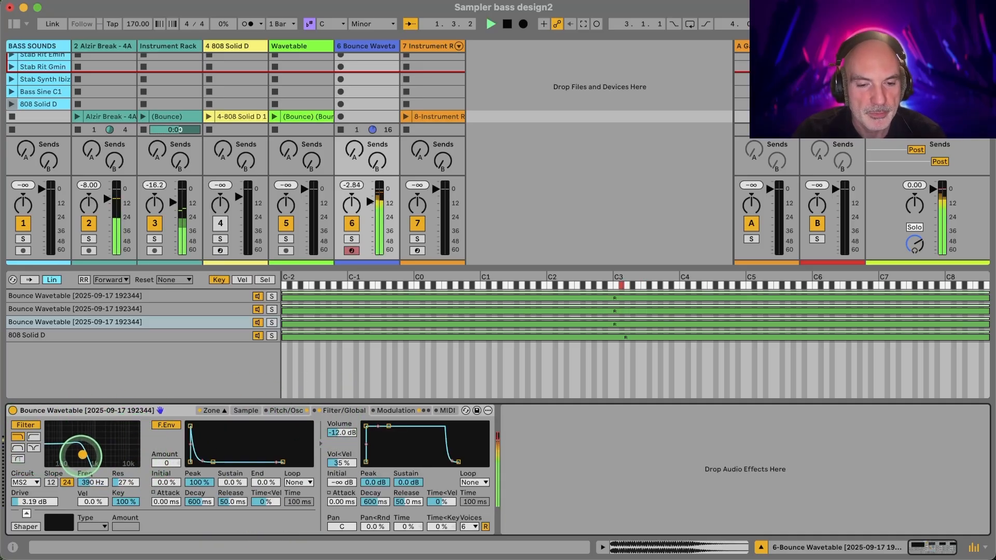
- Set LFO 1's attack to 19.0 ms and audition the filter movement
click(394, 410)
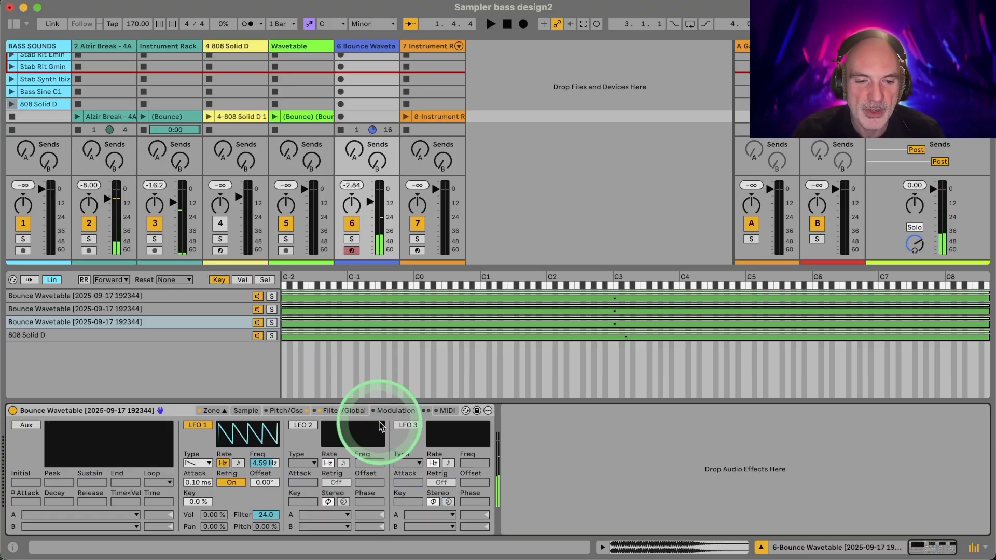
key(space)
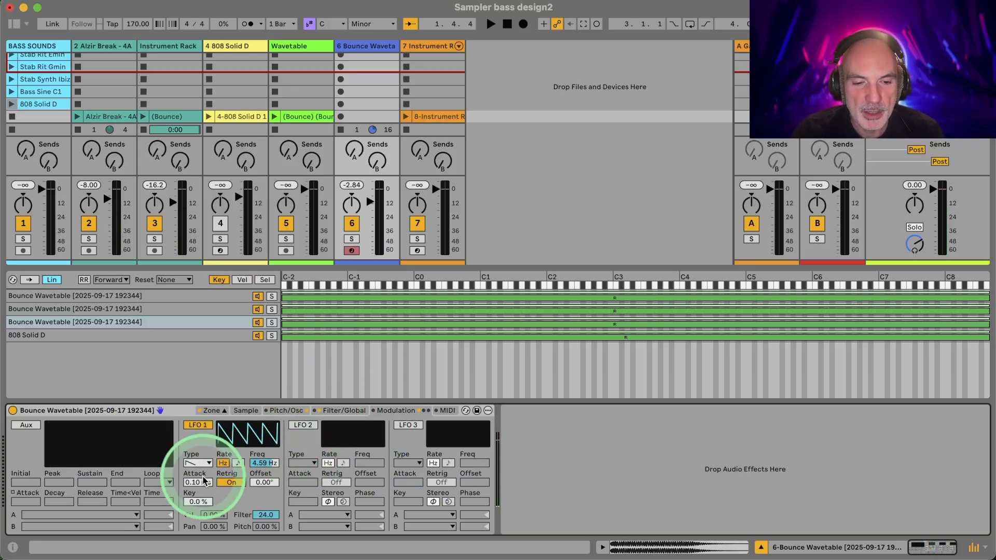
mouse_move(190, 486)
mouse_down()
mouse_move(190, 477)
mouse_move(190, 501)
mouse_up()
key(space)
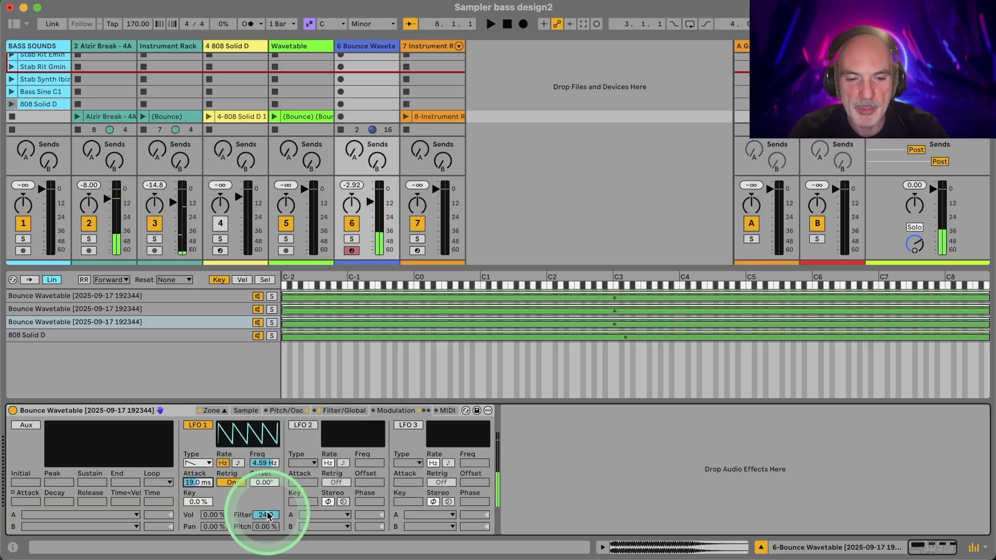
- Enable LFO 2 at 0.85 Hz, route its destination A to LFO 1 Rate with an amount of 100, and play the loop
click(300, 426)
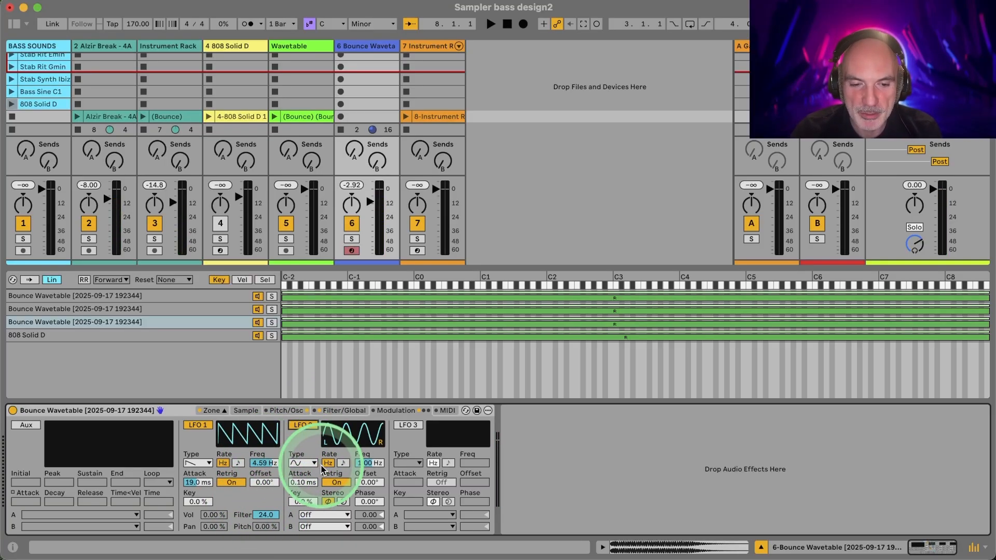
click(314, 515)
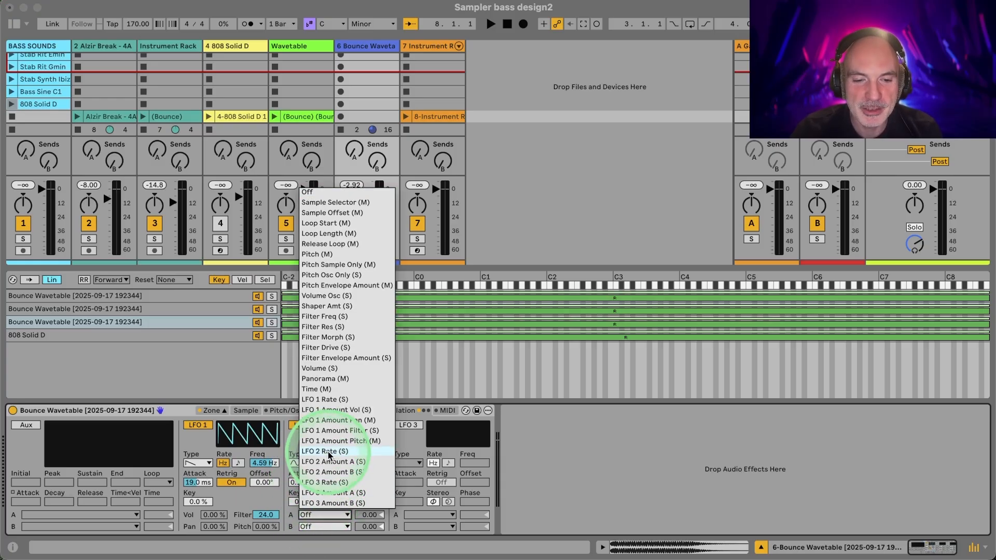
click(320, 399)
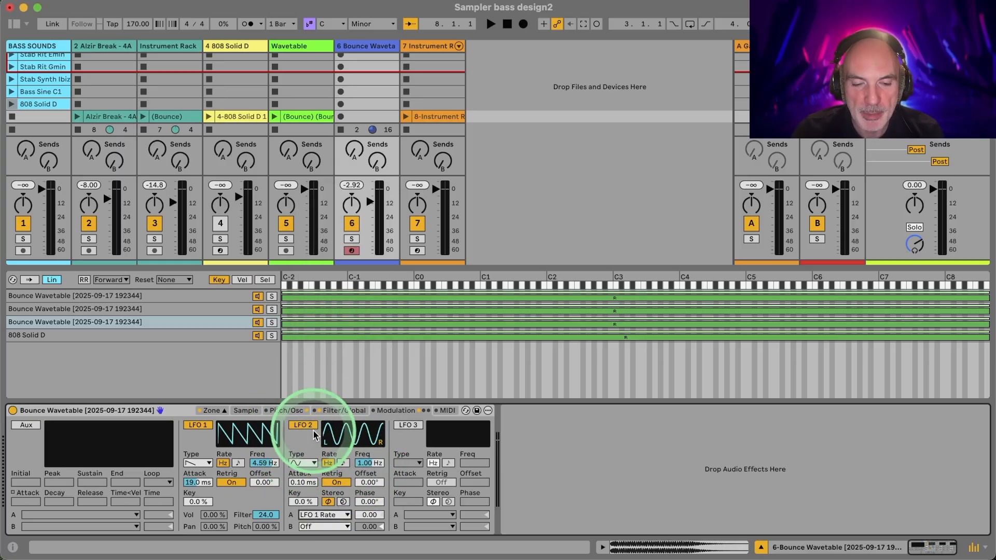
drag(366, 514, 371, 468)
key(space)
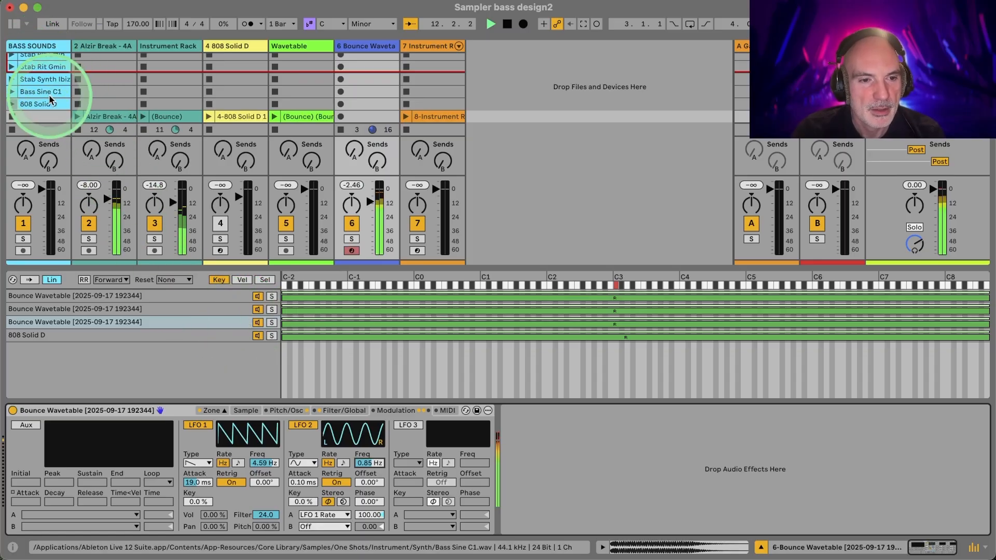
- Add the Stab Rit Emin clip as a new Sampler layer, set its root key to E3 and audition it
scroll(49, 94, up, 3)
drag(48, 94, 99, 371)
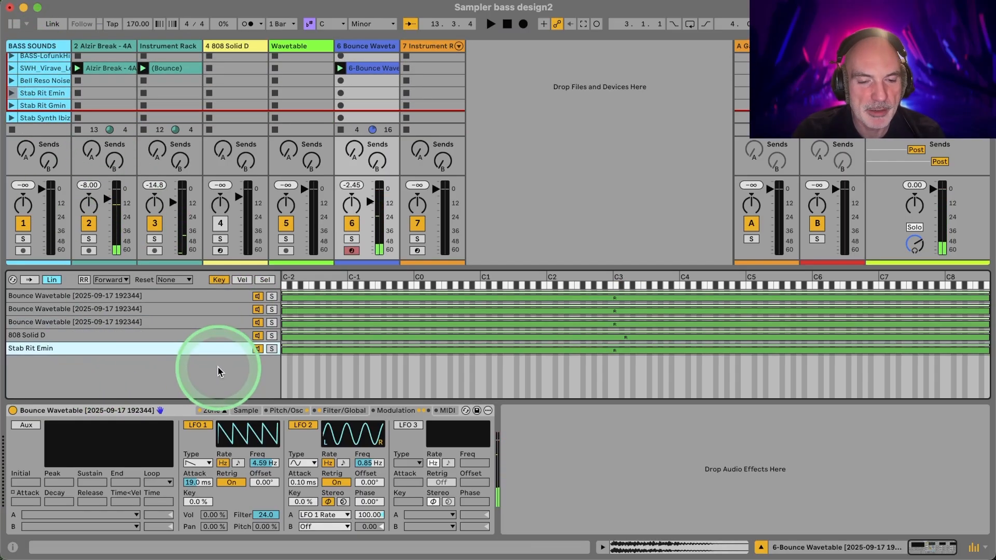
key(space)
click(246, 411)
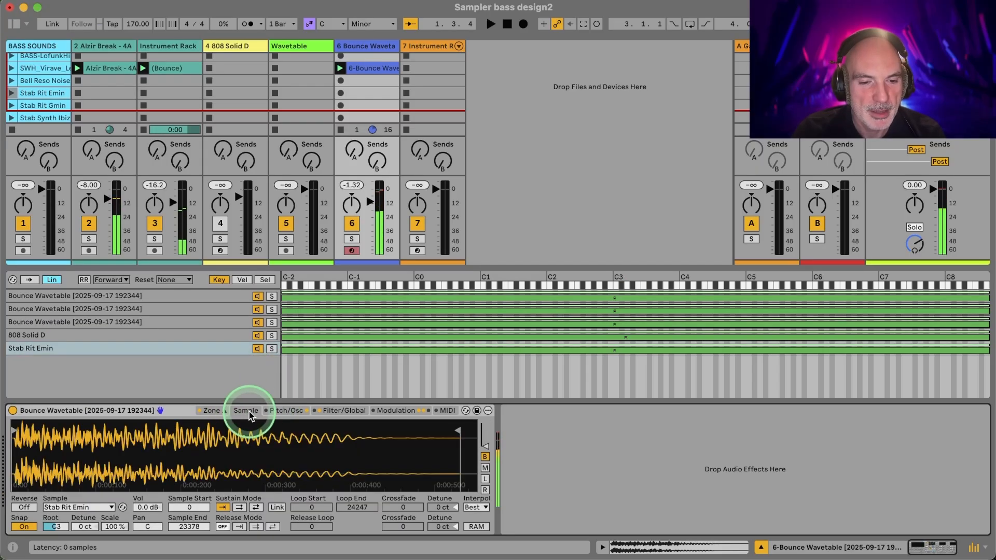
click(57, 515)
click(58, 528)
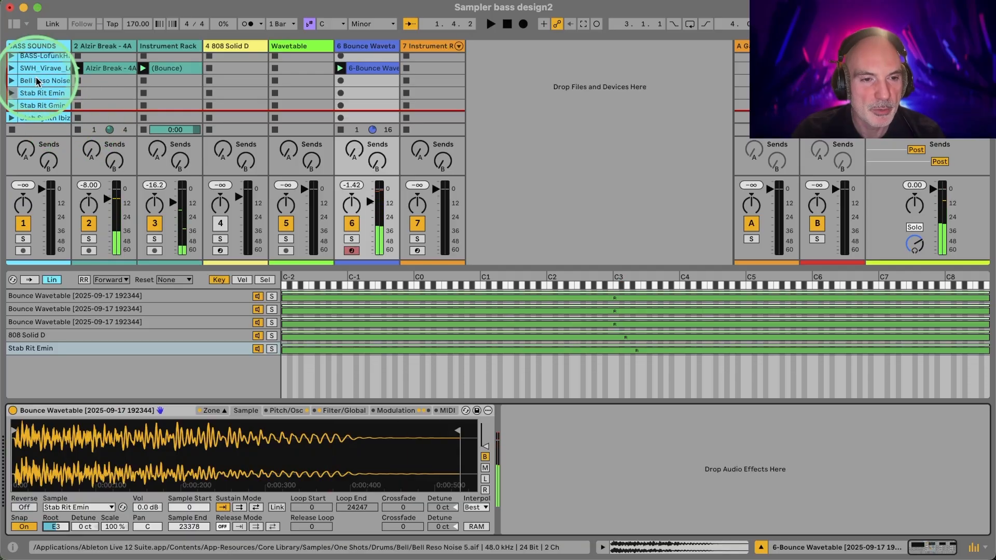
- Add the Bell Reso Noise clip as another Sampler layer and solo it during loop playback
drag(37, 81, 83, 363)
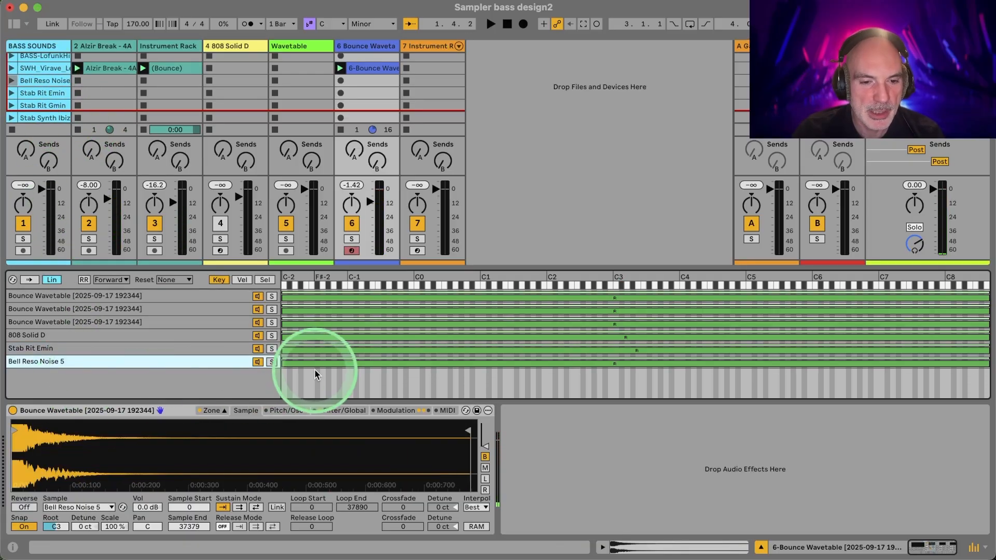
click(270, 362)
key(space)
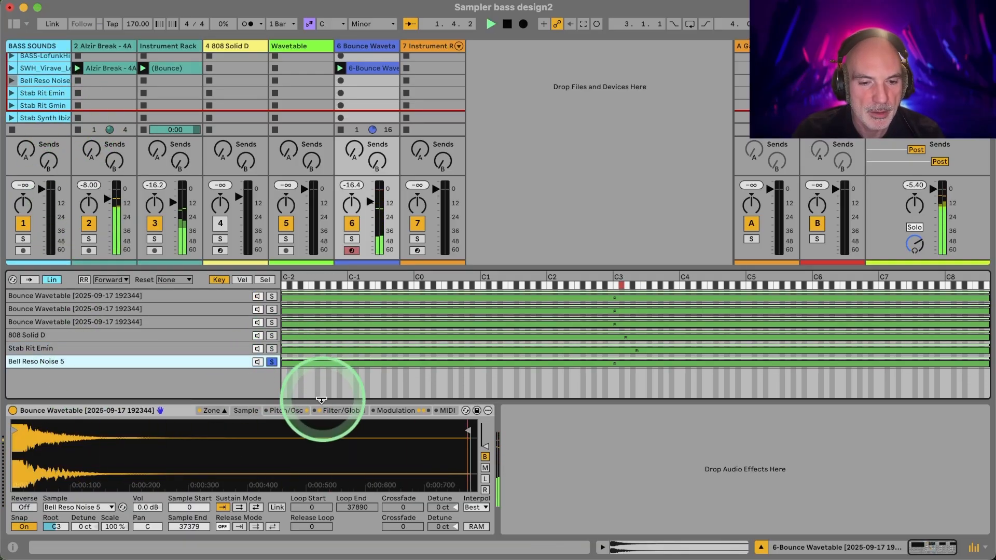
- Raise the Bell Reso Noise 5 layer's sample volume to 13 dB and take the layer out of solo
drag(147, 506, 148, 451)
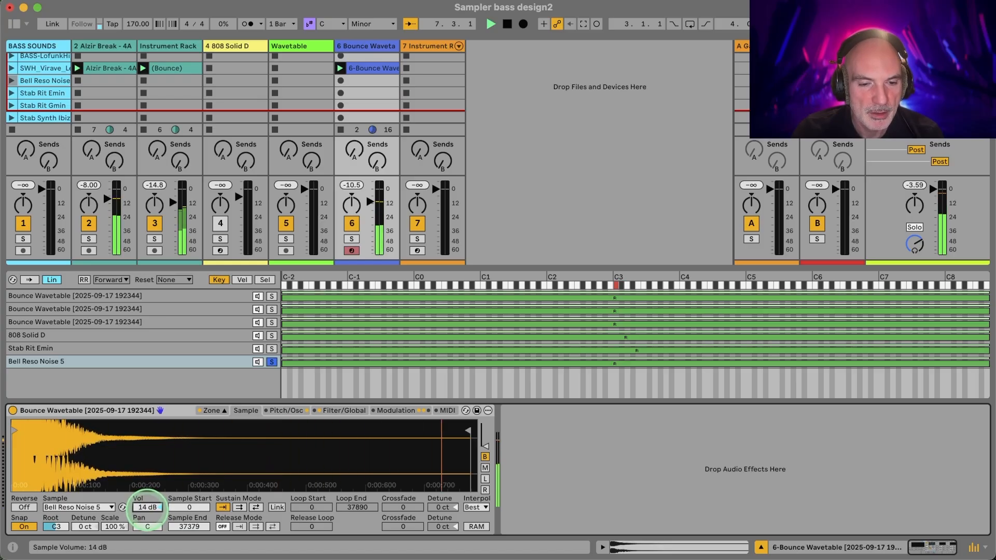
drag(148, 507, 148, 512)
key(space)
click(271, 362)
- Play all the layers together and lower Sampler's global volume to -15.2 dB
key(space)
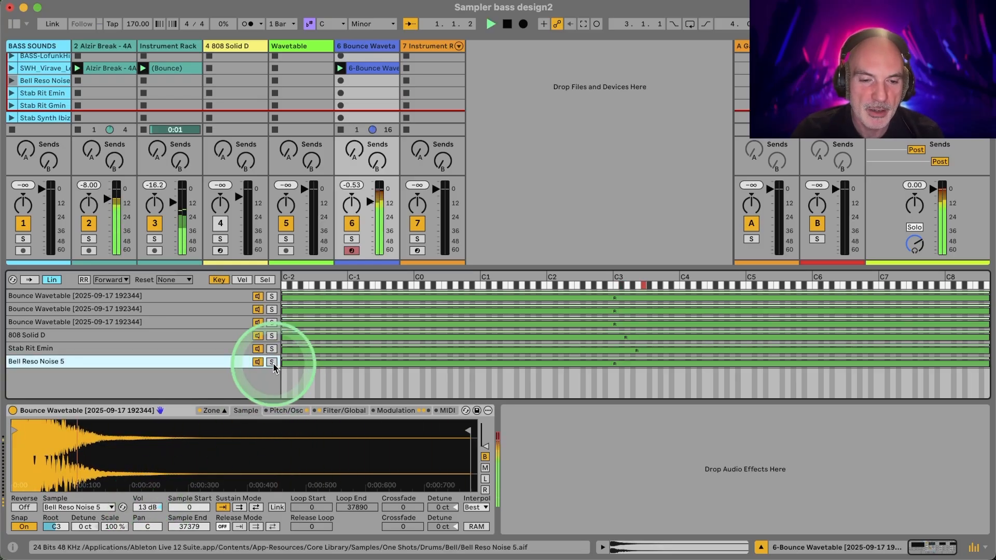
click(332, 410)
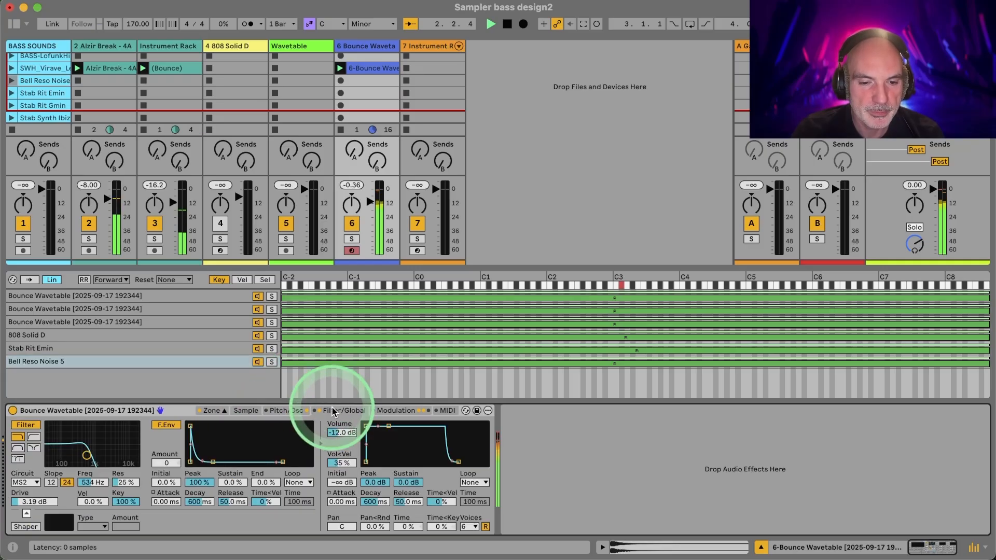
click(341, 432)
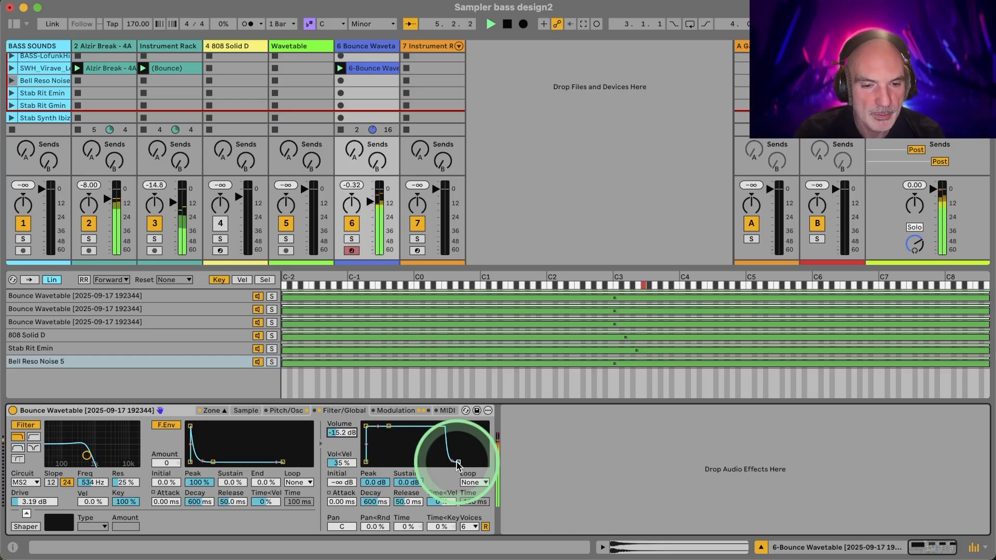
- Audition the layers by soloing the Wavetable layers and adding 808 Solid D, Stab Rit Emin and Bell Reso Noise 5 to the solo
click(271, 296)
click(271, 296)
key(space)
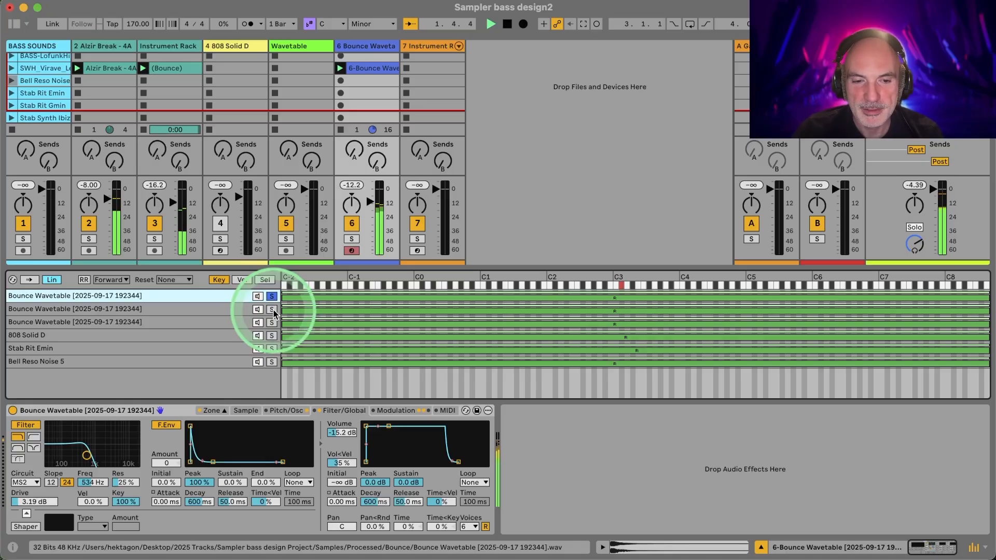
click(271, 310)
super+click(272, 323)
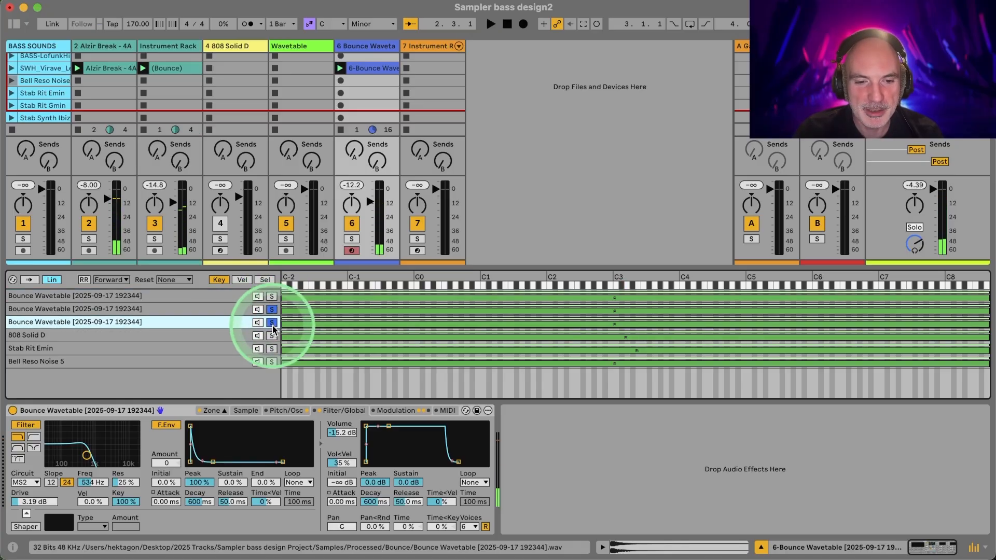
super+click(271, 296)
key(space)
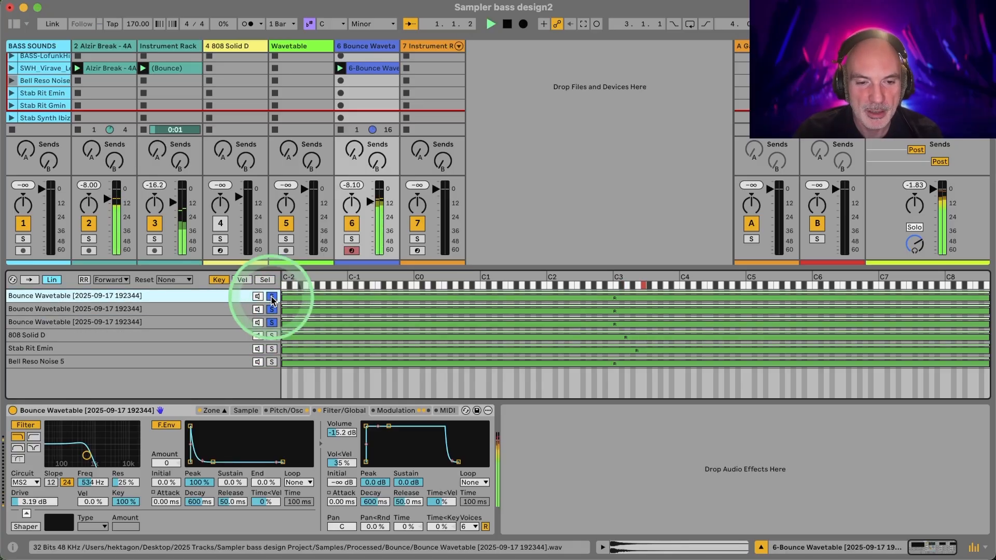
super+click(271, 336)
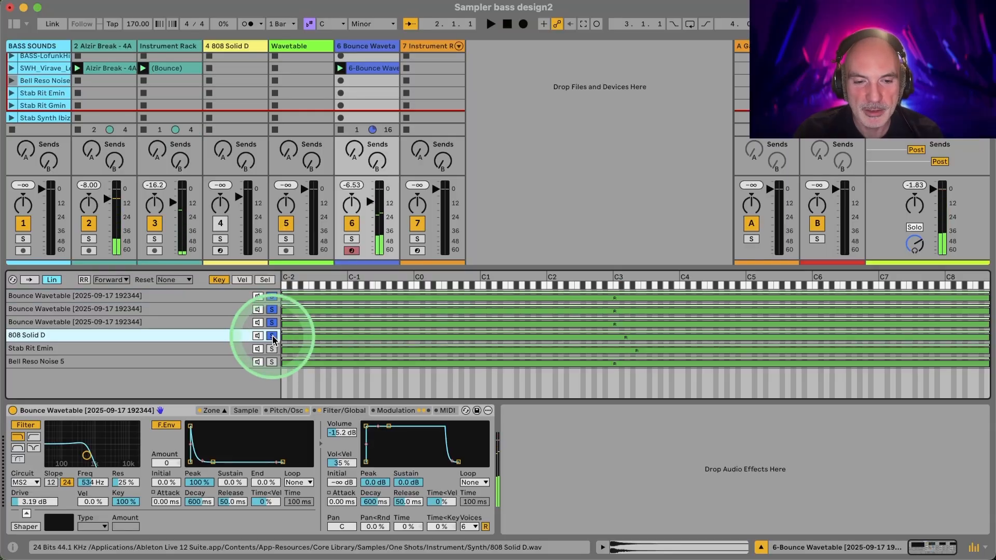
super+click(272, 349)
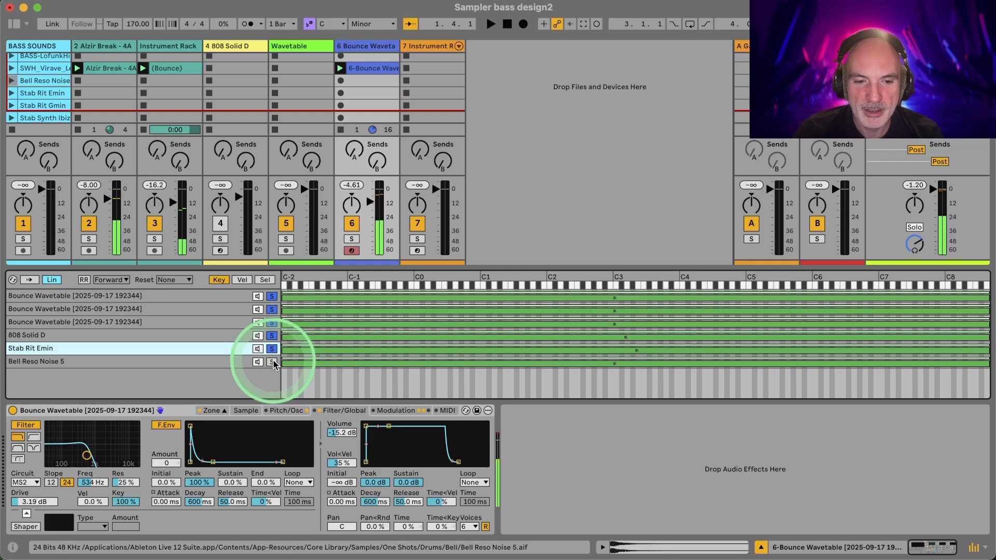
super+click(272, 362)
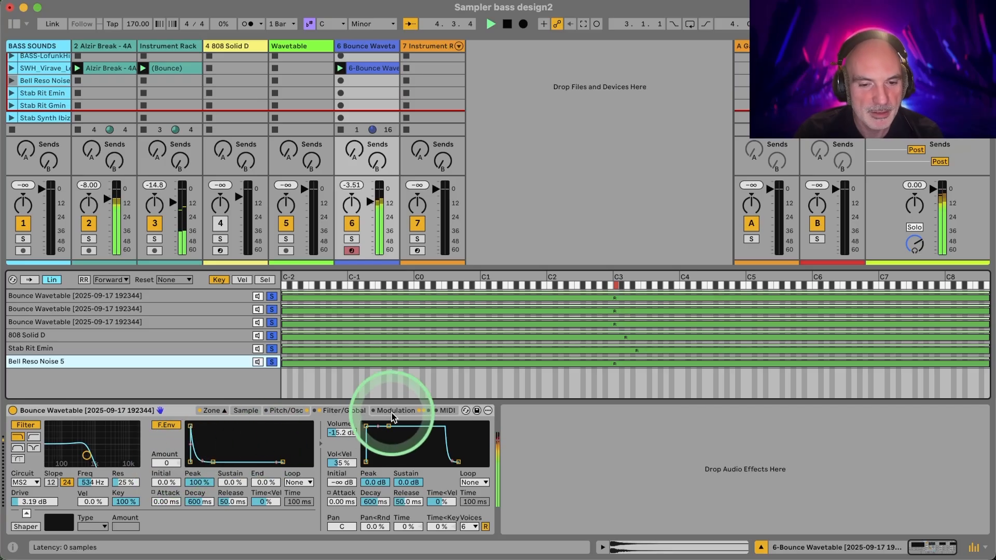
- Try a filter envelope amount of -50 on the playing loop and reset it to 0
drag(166, 467, 164, 456)
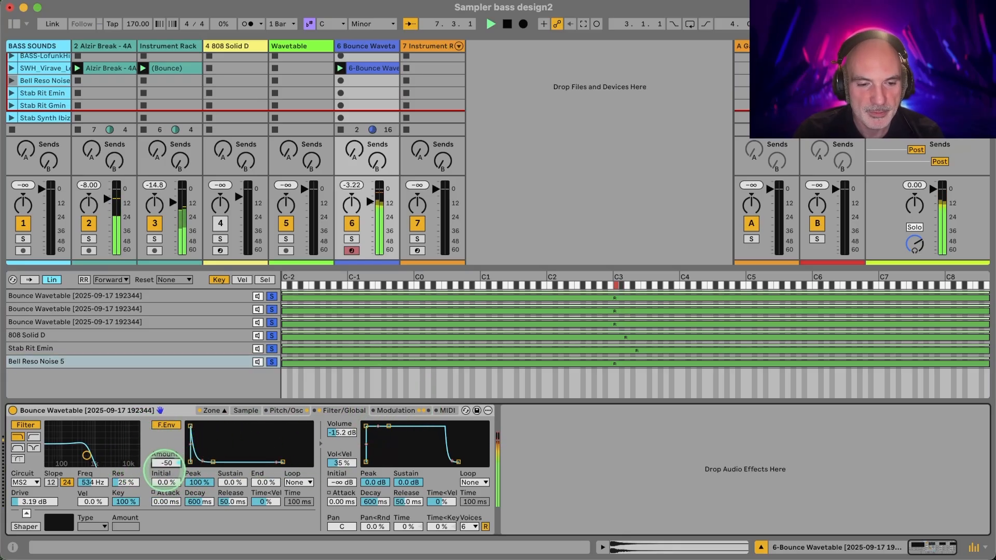
key(space)
double_click(165, 464)
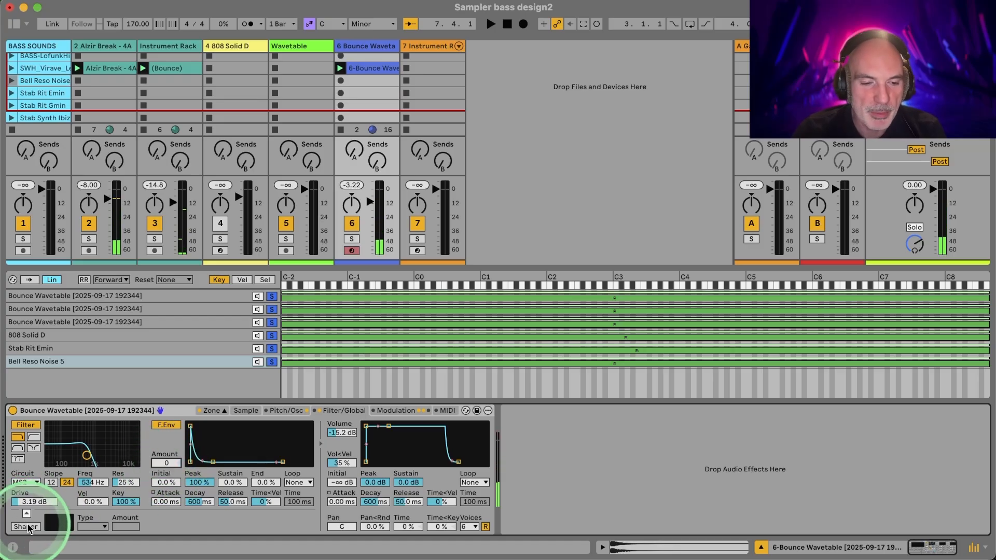
- Enable the Shaper with the Hard type, flip its order relative to the filter, and audition its amount, returning to 0.00
click(27, 526)
click(98, 527)
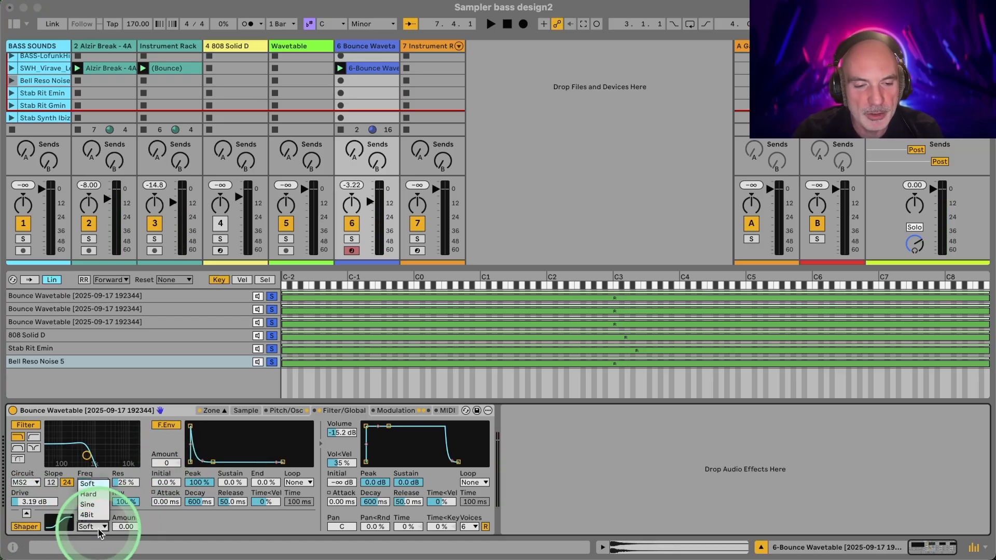
click(88, 493)
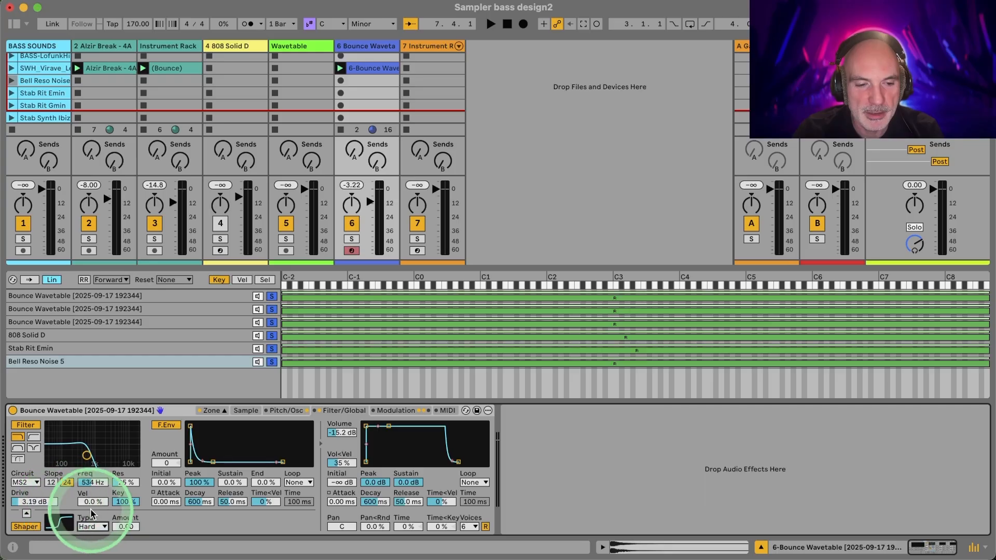
click(26, 513)
key(space)
click(125, 526)
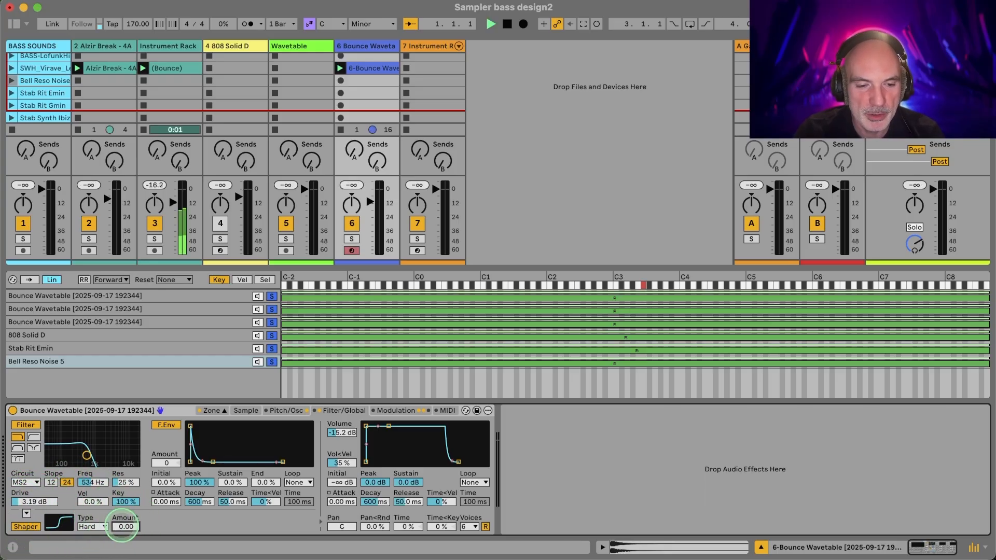
drag(122, 526, 123, 530)
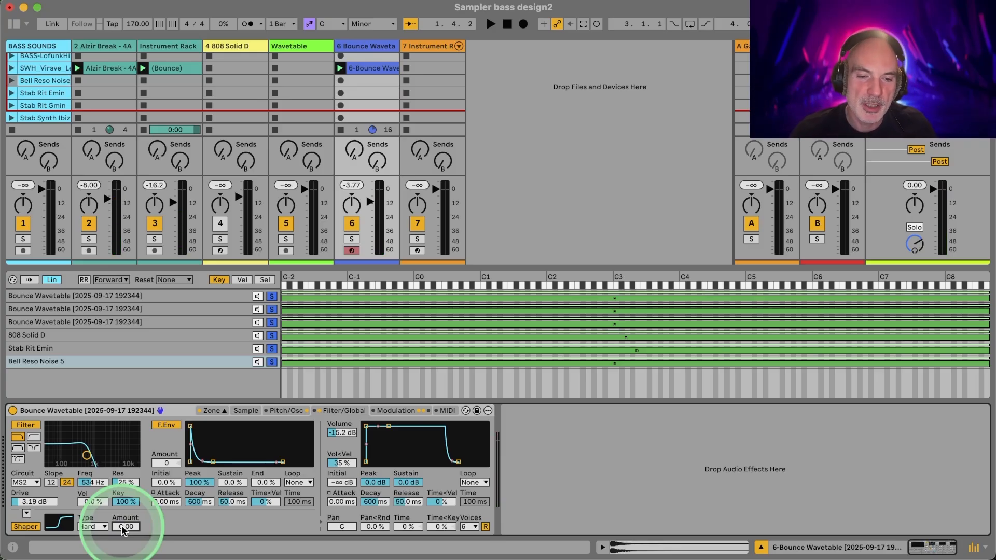
- Change the filter to a notch with the OSR circuit and set it to 375 Hz with 0% resonance during playback
click(396, 411)
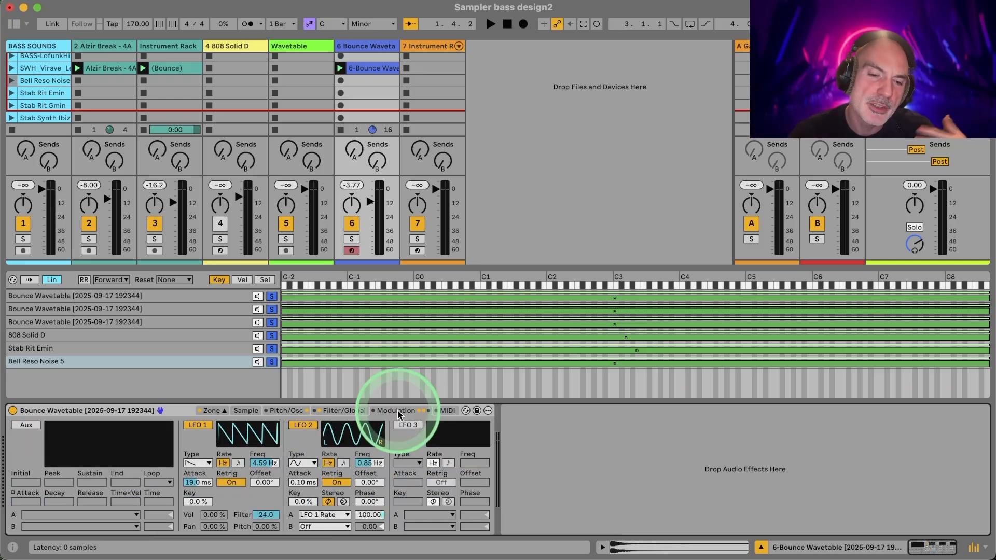
click(342, 410)
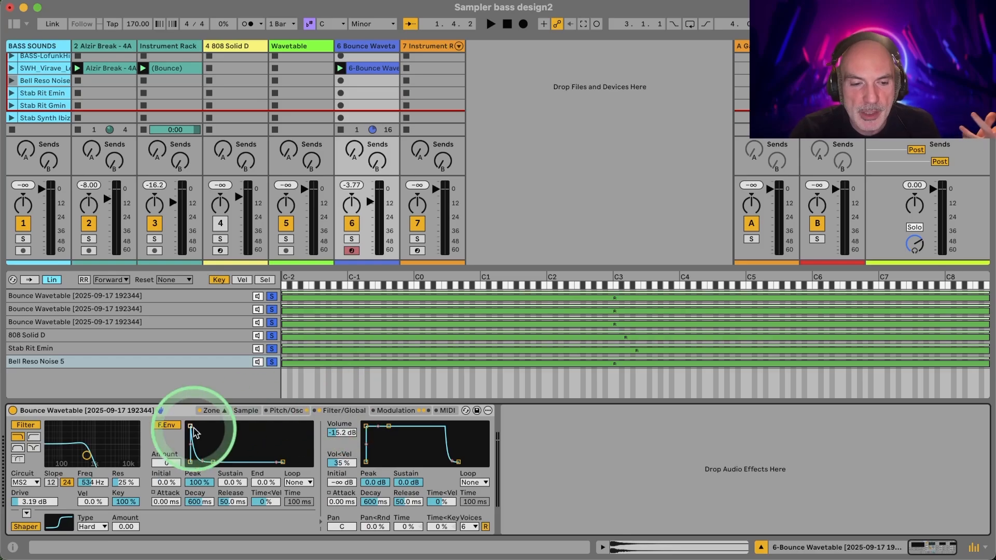
click(34, 449)
click(25, 482)
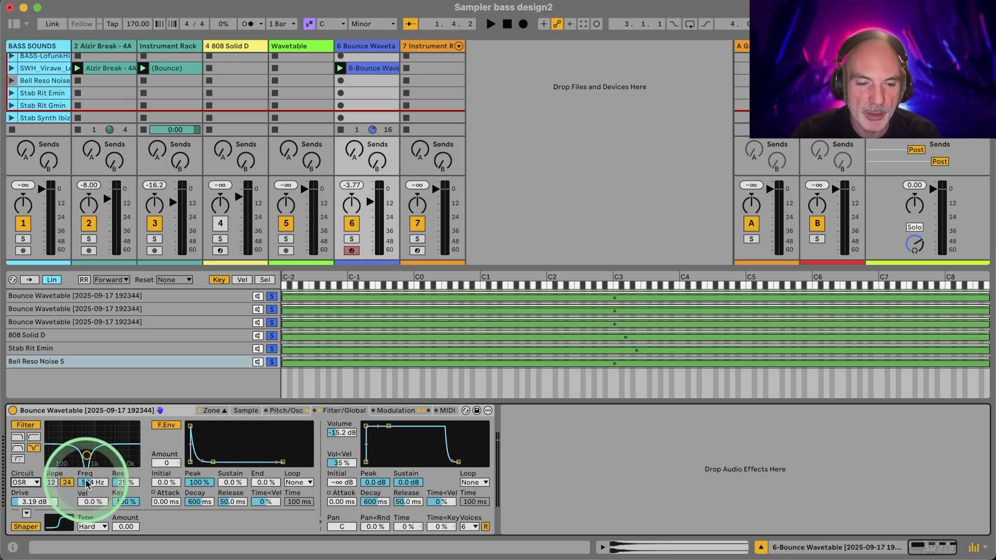
key(space)
mouse_move(87, 475)
mouse_down()
mouse_move(124, 485)
mouse_move(86, 480)
mouse_up()
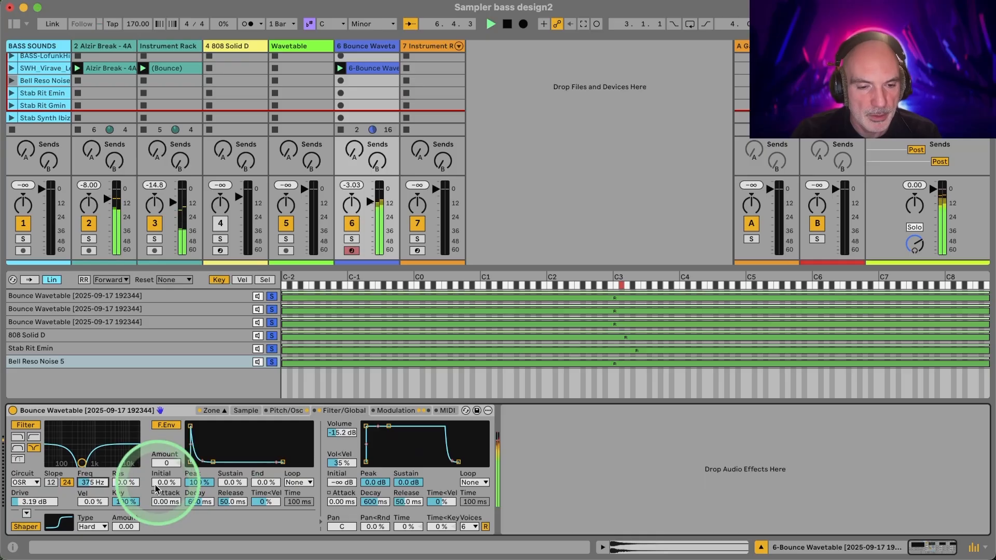
- Set LFO 1's volume modulation to 100% and its filter modulation to 13.7, auditioning the loop
click(394, 410)
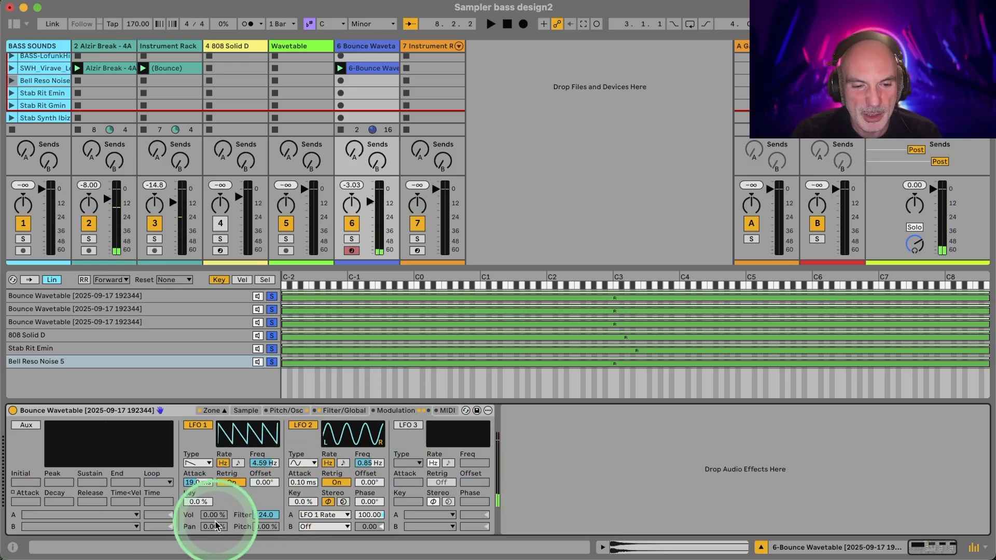
drag(215, 517, 216, 511)
key(space)
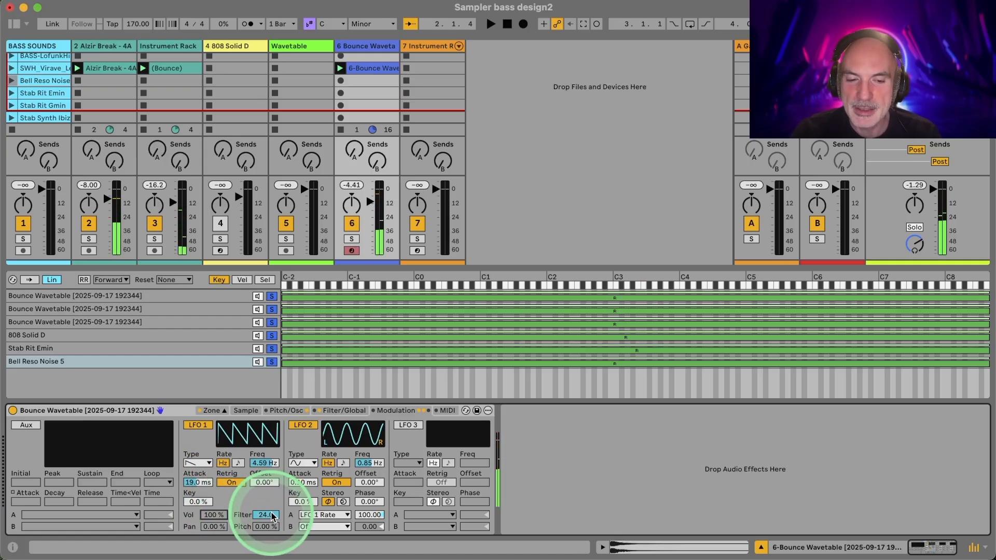
drag(272, 517, 271, 515)
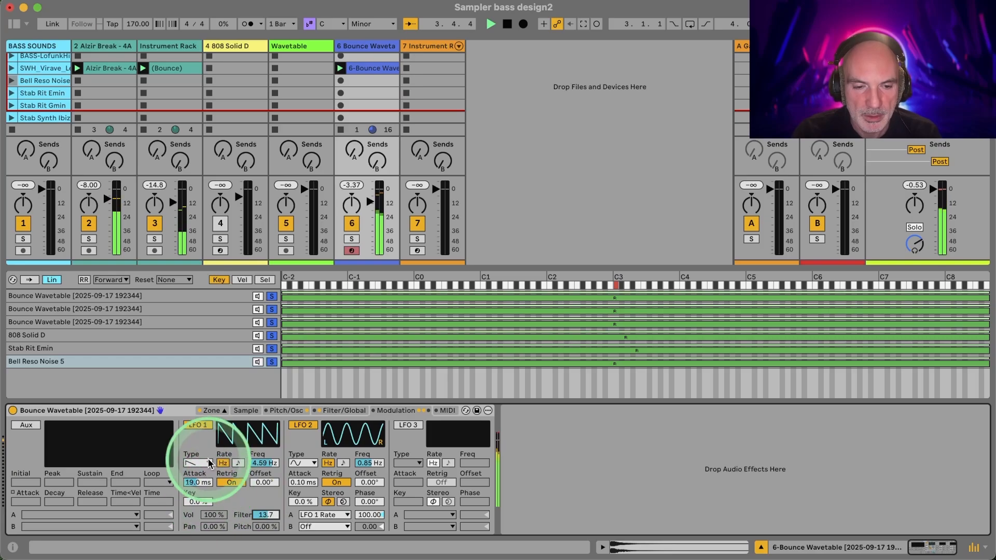
- Sweep the notch filter's frequency up to about 998 Hz while the loop plays
click(328, 410)
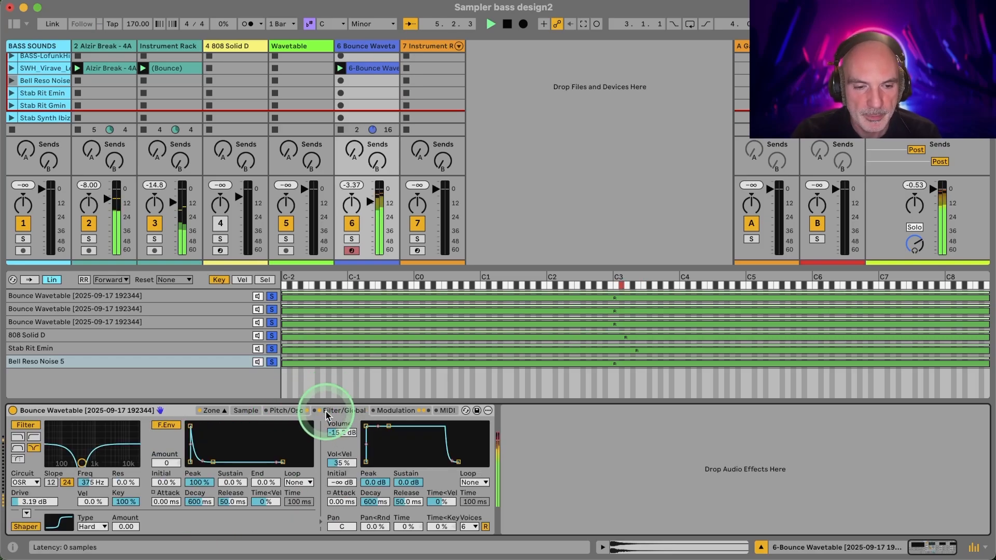
drag(95, 484, 91, 495)
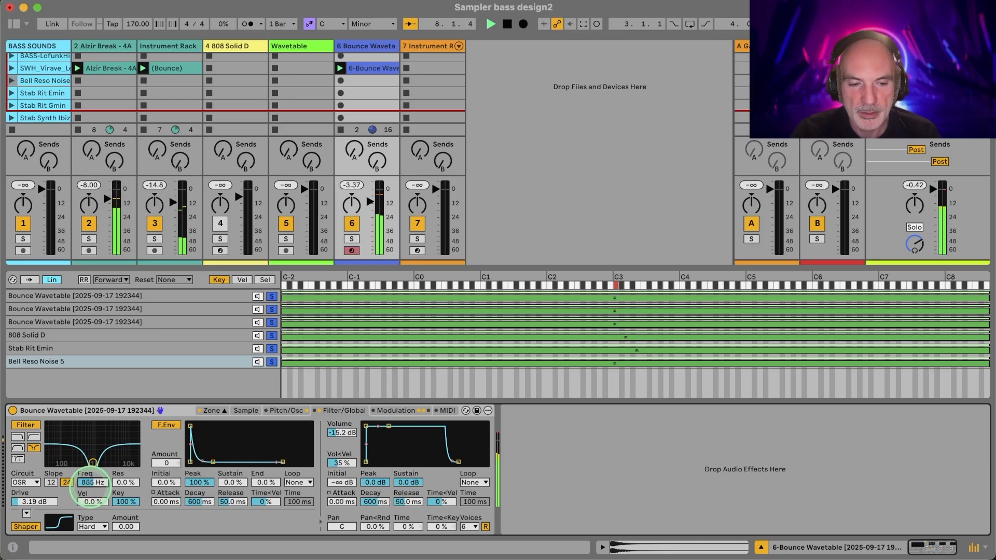
drag(90, 493, 91, 490)
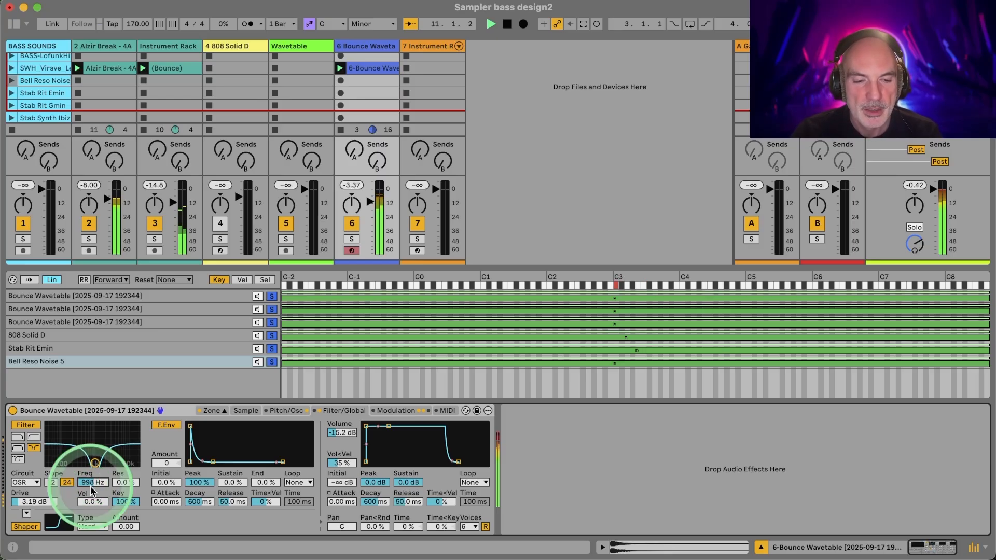